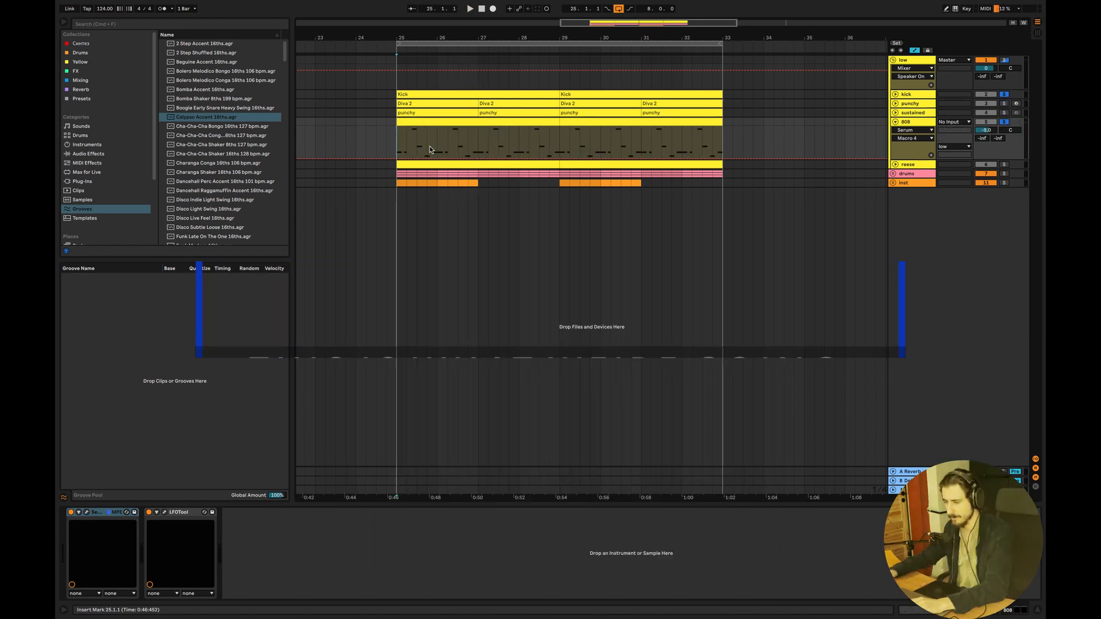
Play the loop and adjust Envelope 2's modulation amount on the filter cutoff in the sustained track's Serum.
key(space)
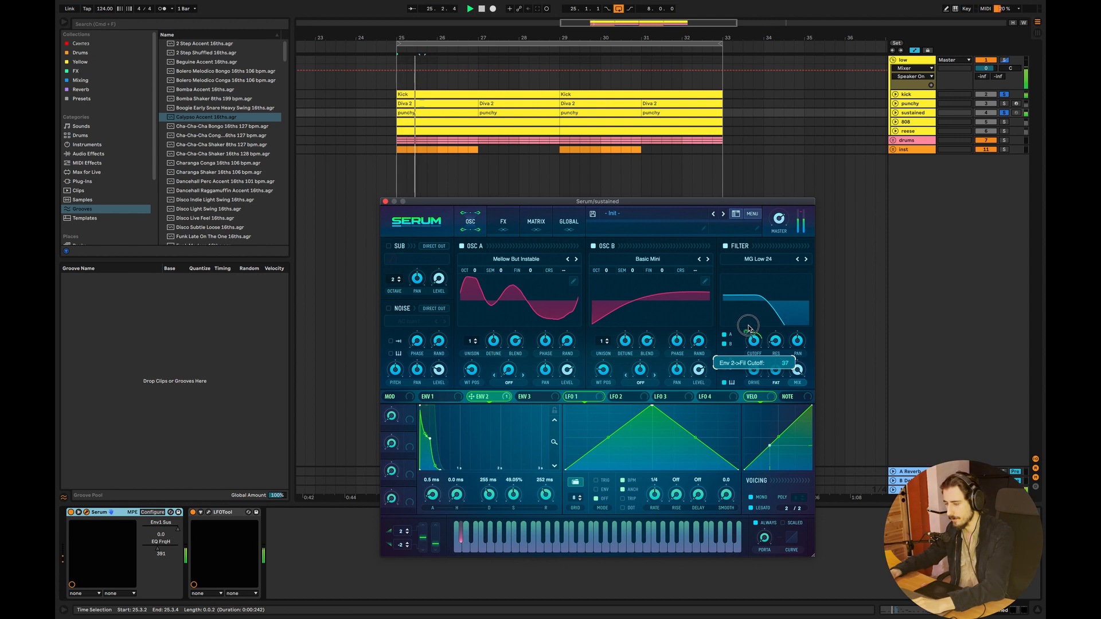
drag(748, 329, 751, 324)
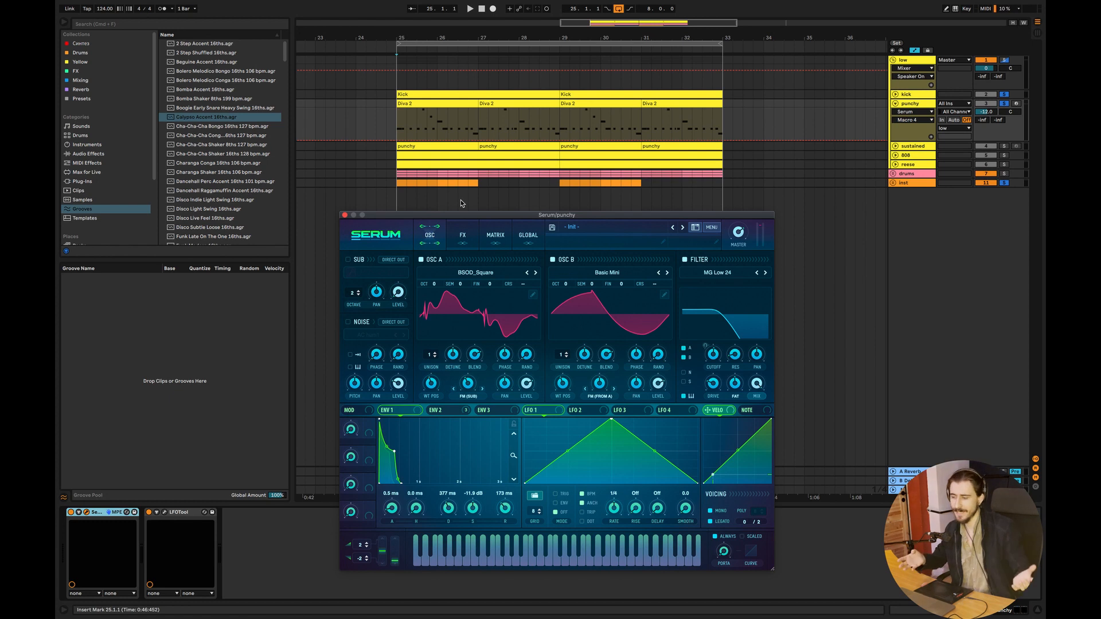
Play the punchy bass from bar 25 and examine a zoomed-in view of Envelope 1 in its Serum.
click(397, 128)
key(space)
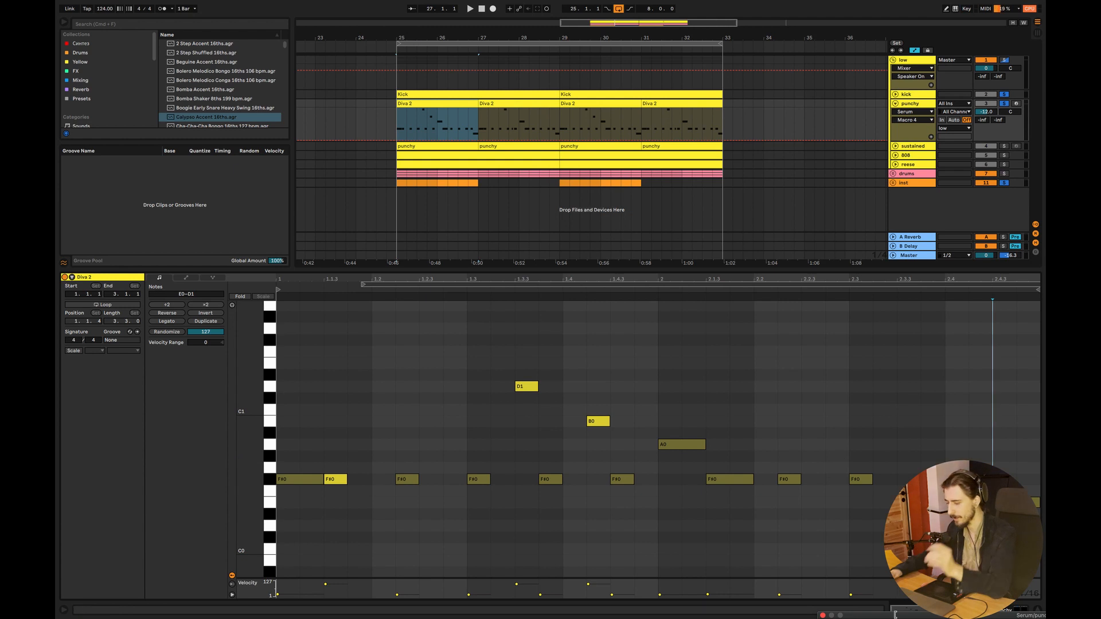
drag(903, 616, 389, 114)
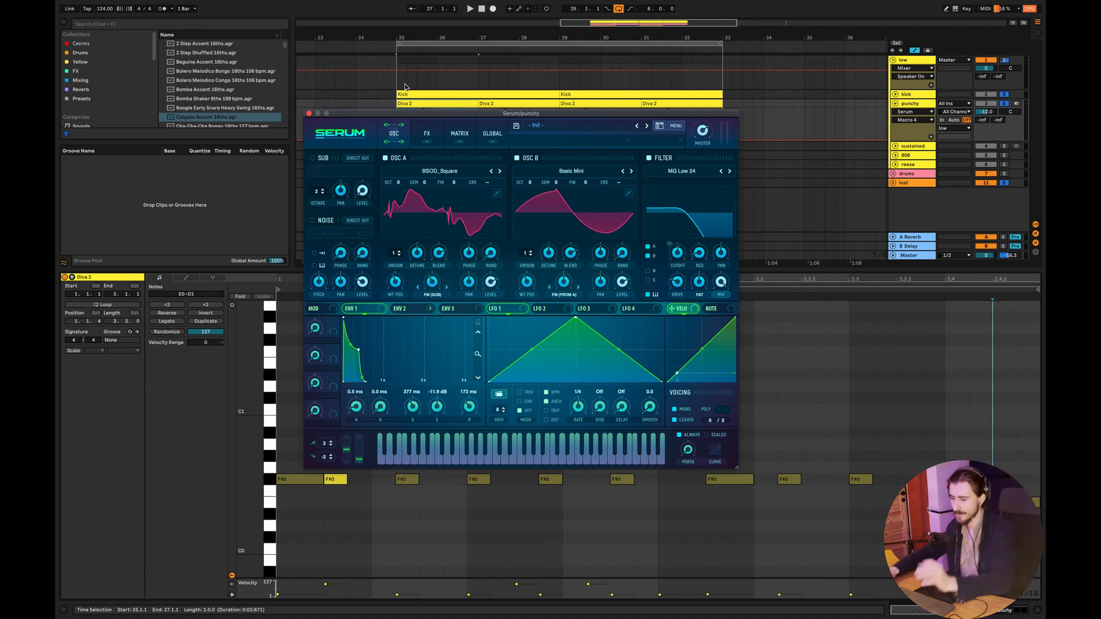
drag(479, 356, 486, 394)
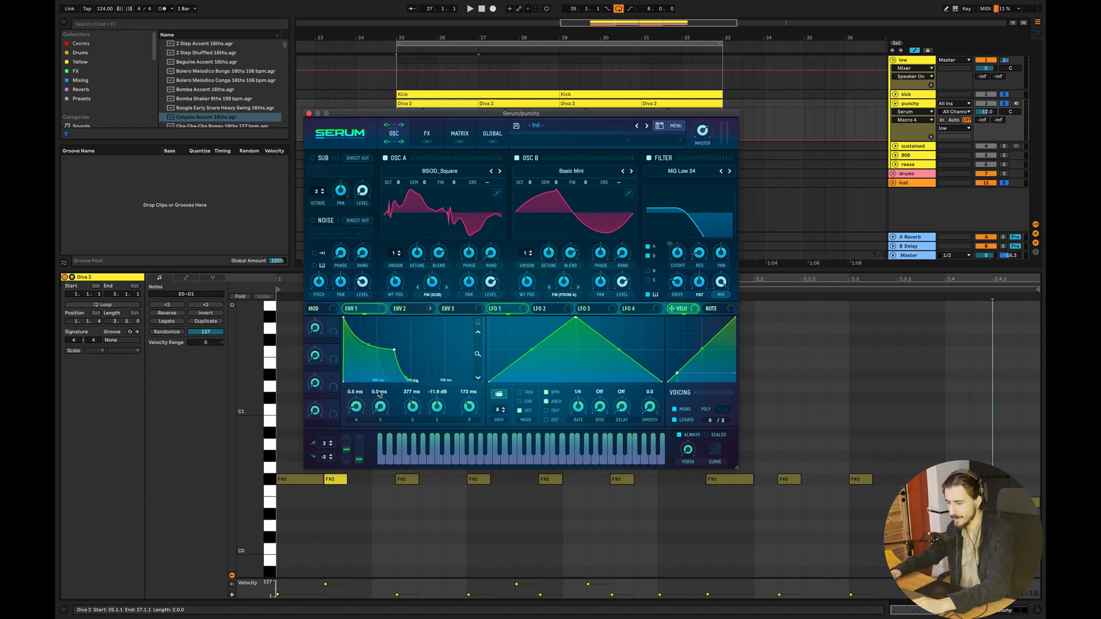
Switch to Pixelmator Pro and write "volume" in red below the black envelope sketch.
key(super+Tab)
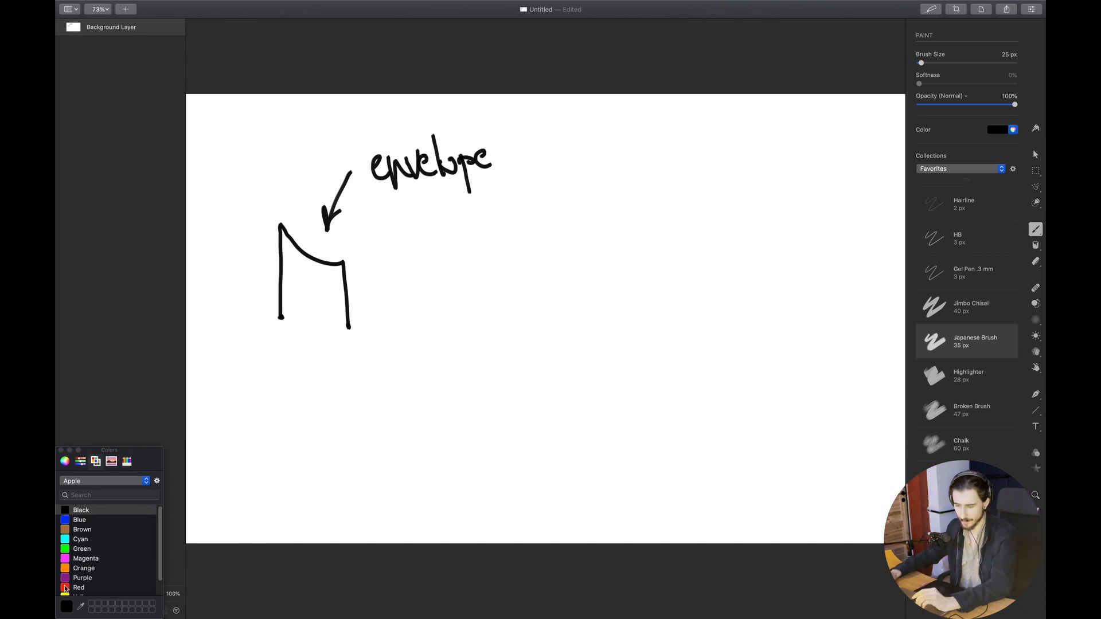
click(78, 587)
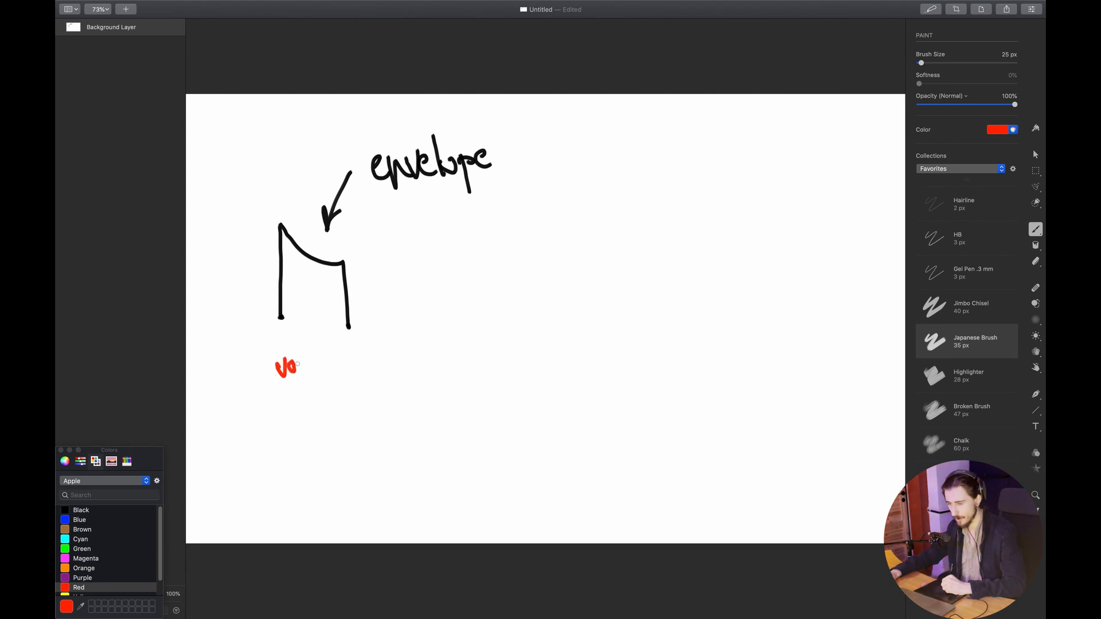
mouse_move(299, 351)
mouse_down()
mouse_move(304, 377)
mouse_move(325, 361)
mouse_up()
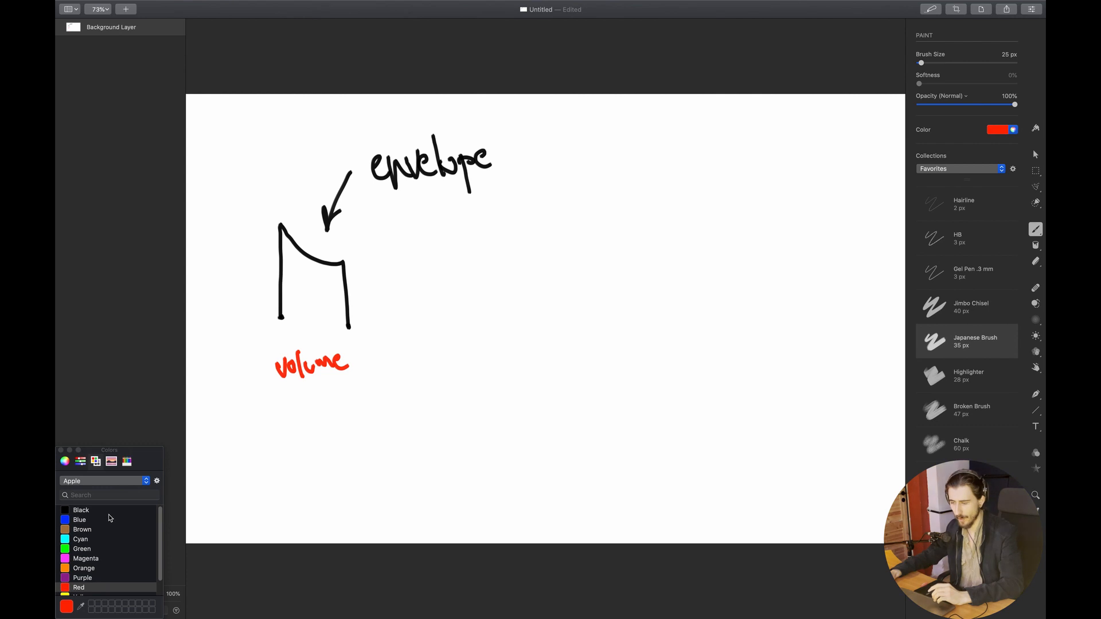
Switch to Ableton Live and lower Envelope 2's sustain to 36.65% in the punchy track's Serum.
key(super+Tab)
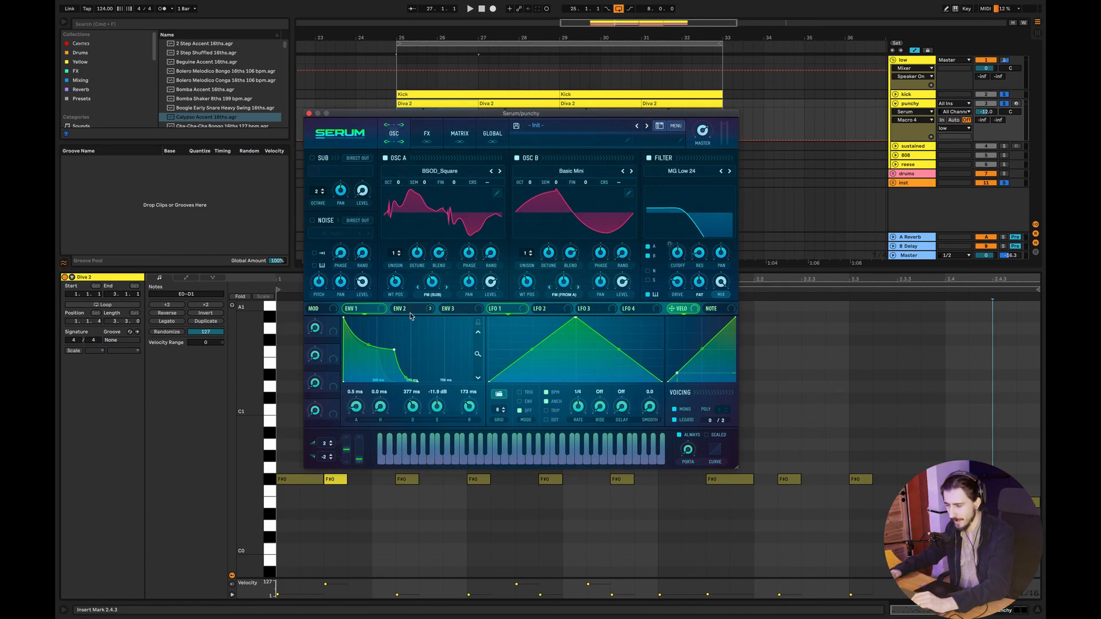
click(409, 311)
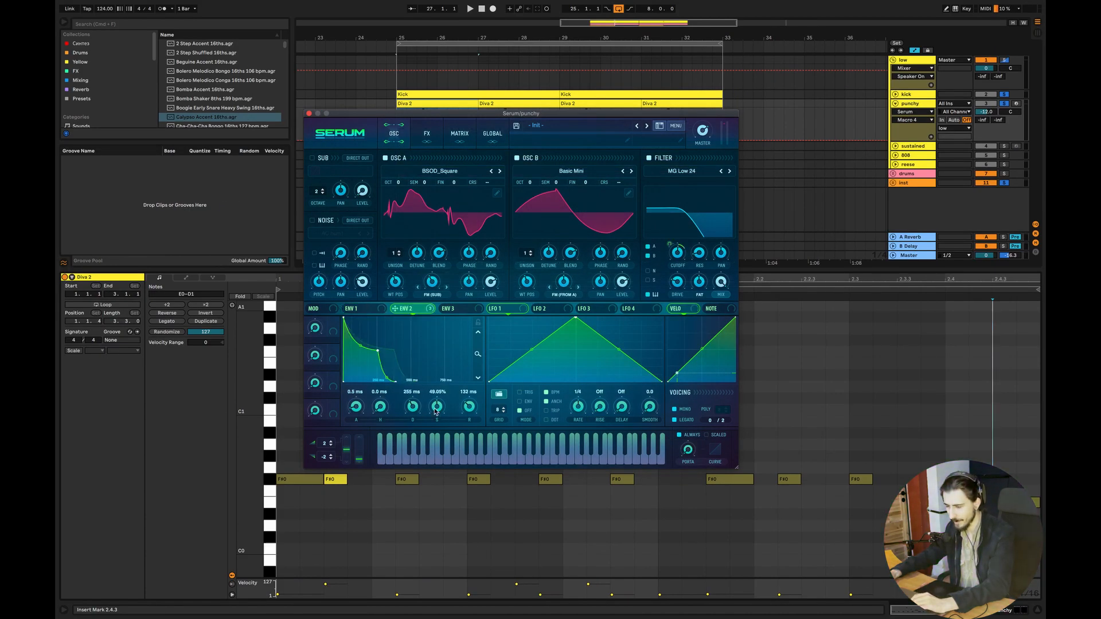
drag(435, 411, 439, 422)
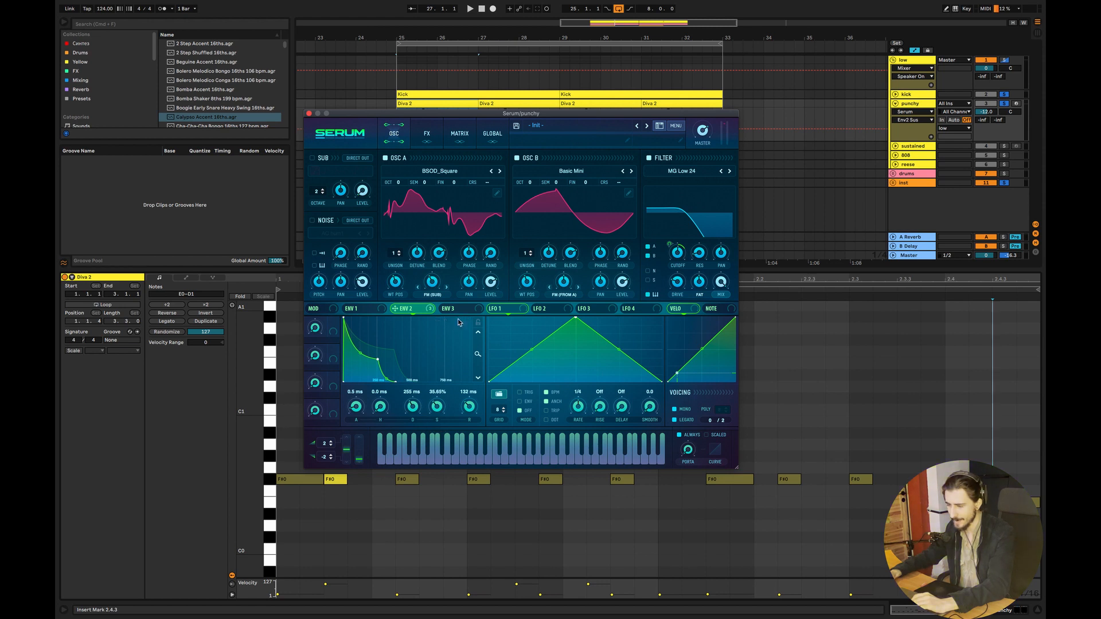
drag(417, 315, 375, 302)
Switch to Pixelmator Pro and draw a smaller, shorter blue envelope inside the black volume envelope.
key(super+Tab)
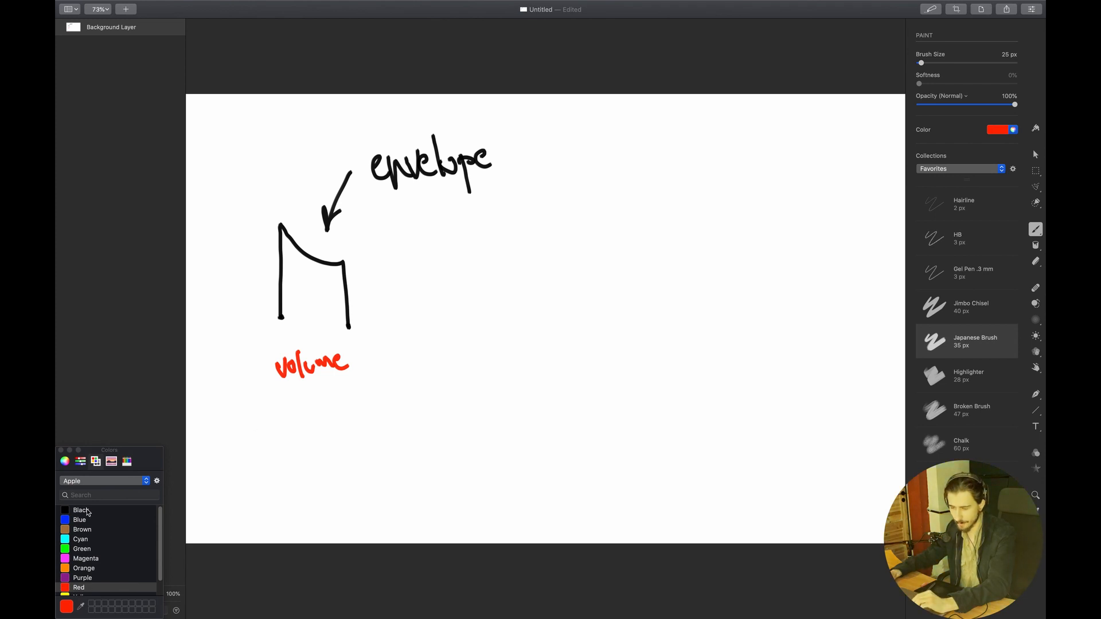
click(86, 519)
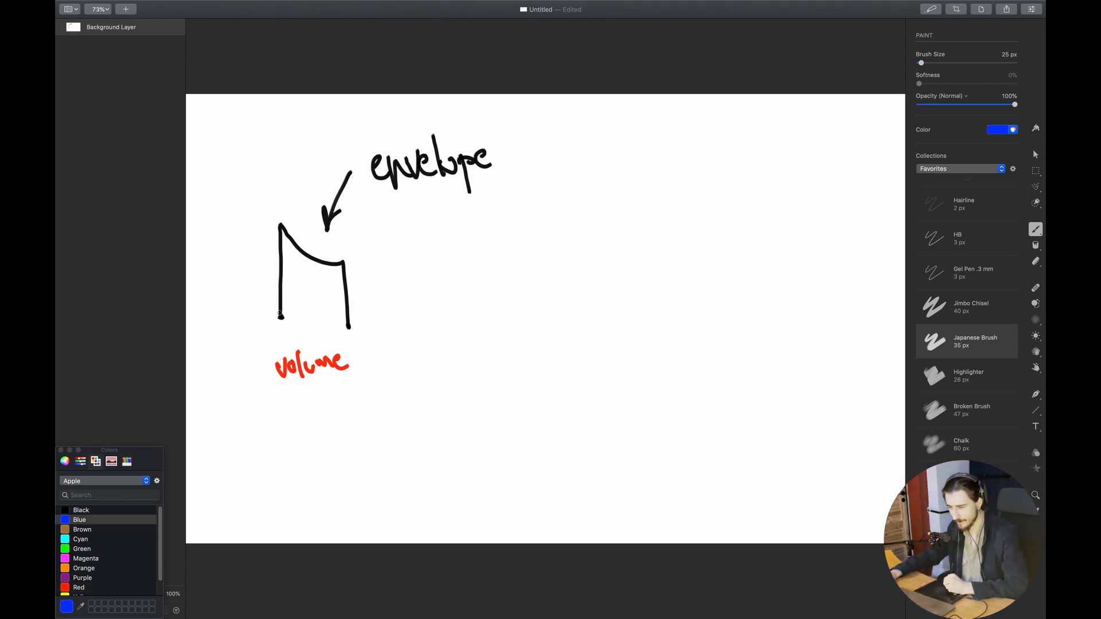
mouse_move(280, 316)
mouse_down()
mouse_move(287, 274)
mouse_move(327, 319)
mouse_move(346, 320)
mouse_up()
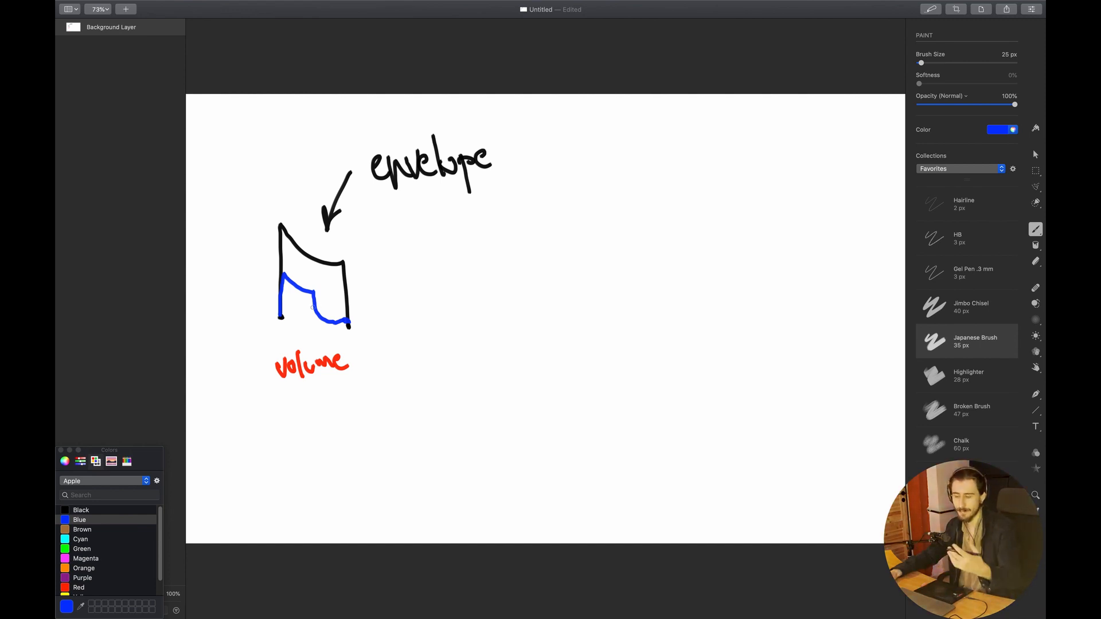
Switch to Ableton Live and play back the punchy bass with the current Envelope 2 settings.
key(super+Tab)
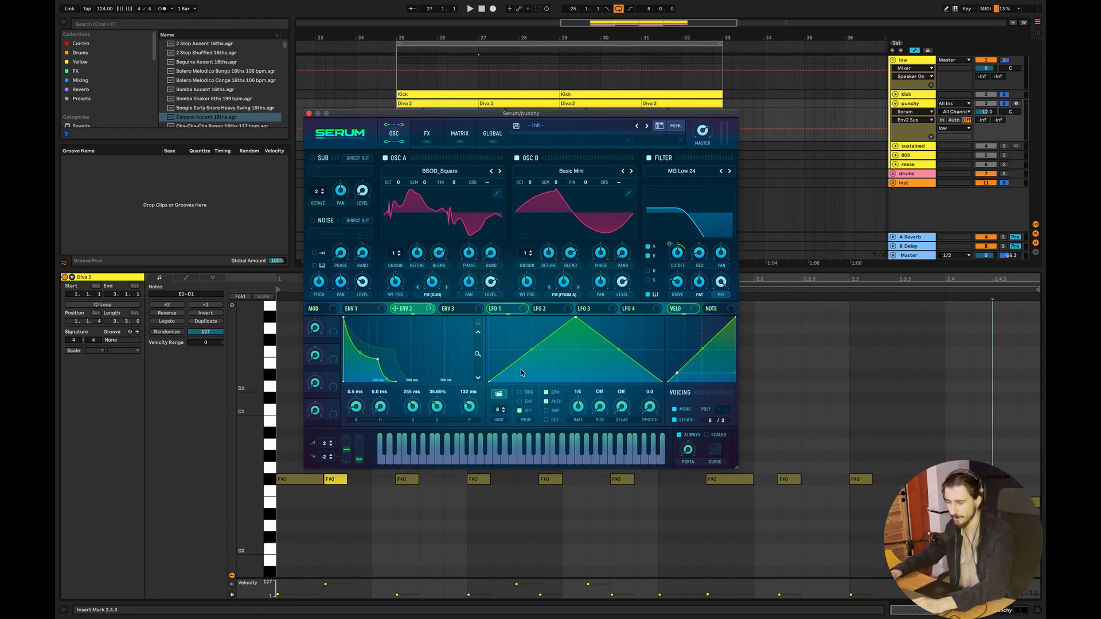
key(space)
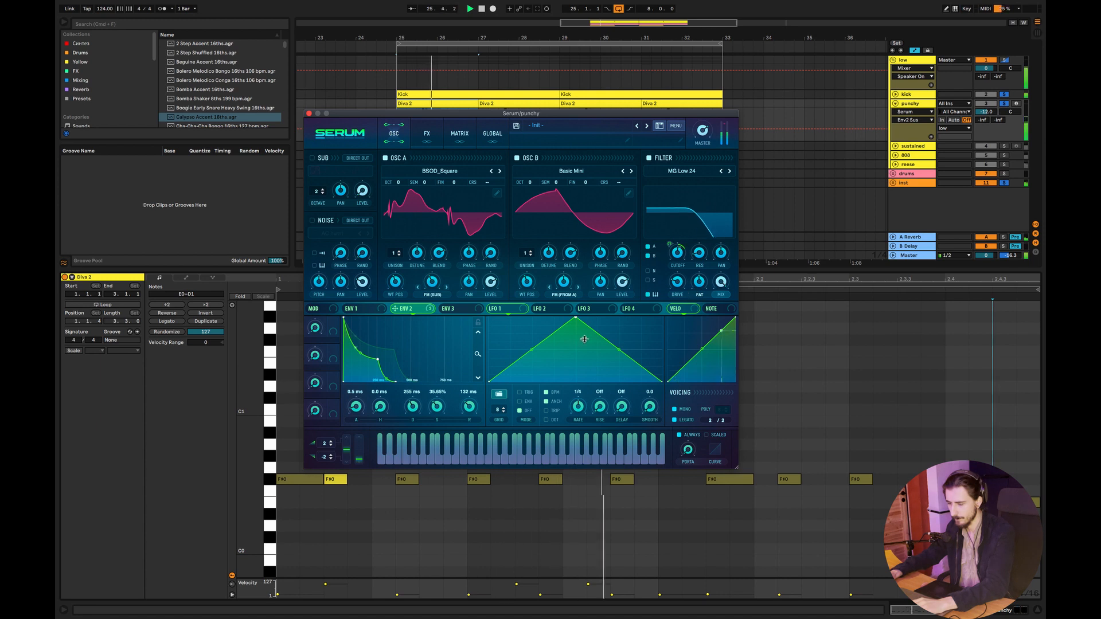
key(space)
Raise Envelope 2's sustain to 100% and audition the punchy bass again.
drag(439, 412, 465, 306)
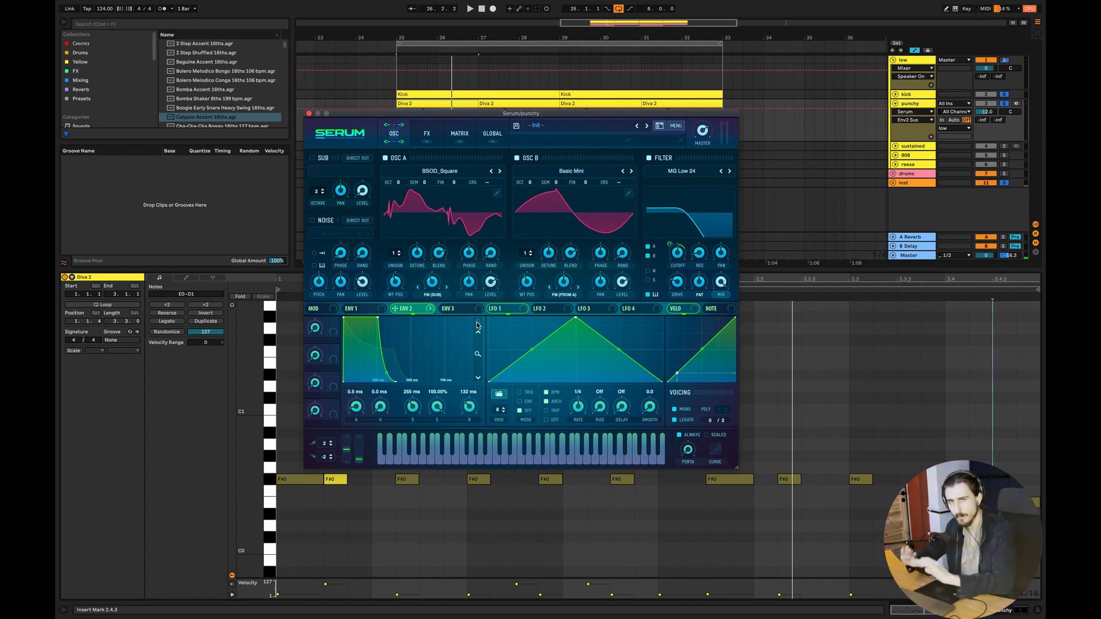
key(space)
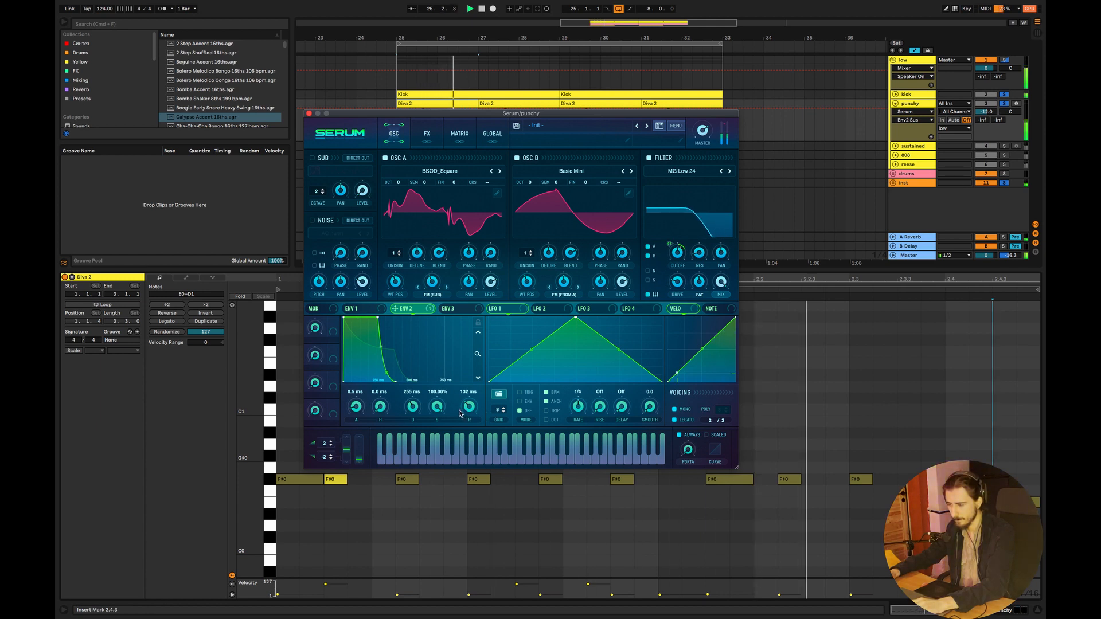
key(space)
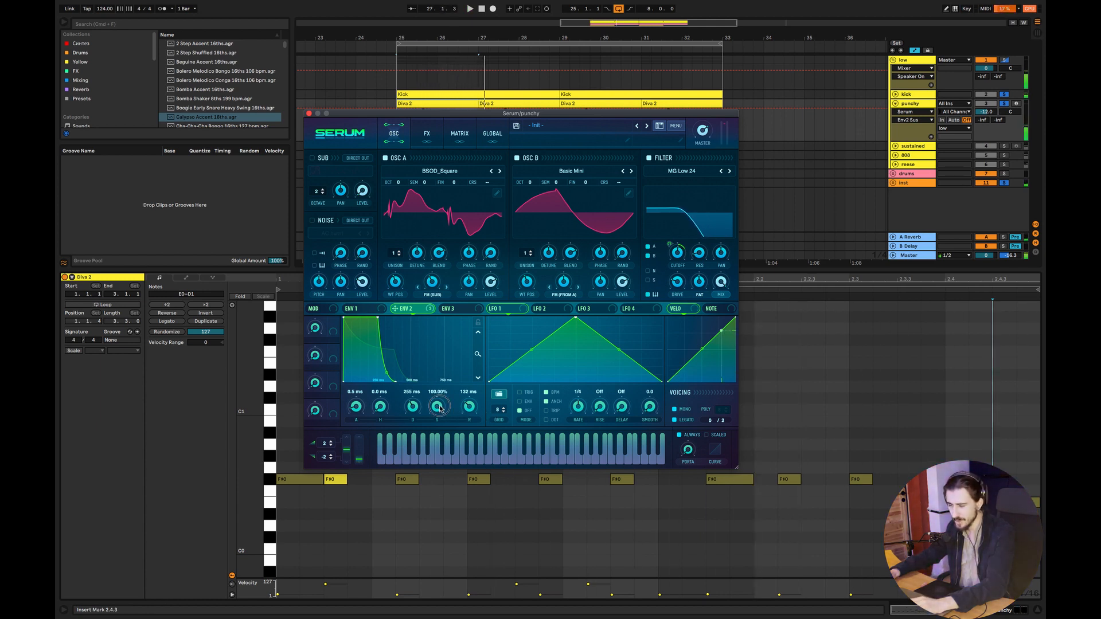
Set Envelope 2's sustain to 36.75% and its release to 121 ms while auditioning the bass.
mouse_move(437, 407)
mouse_down()
mouse_move(447, 459)
mouse_move(428, 468)
mouse_move(437, 413)
mouse_up()
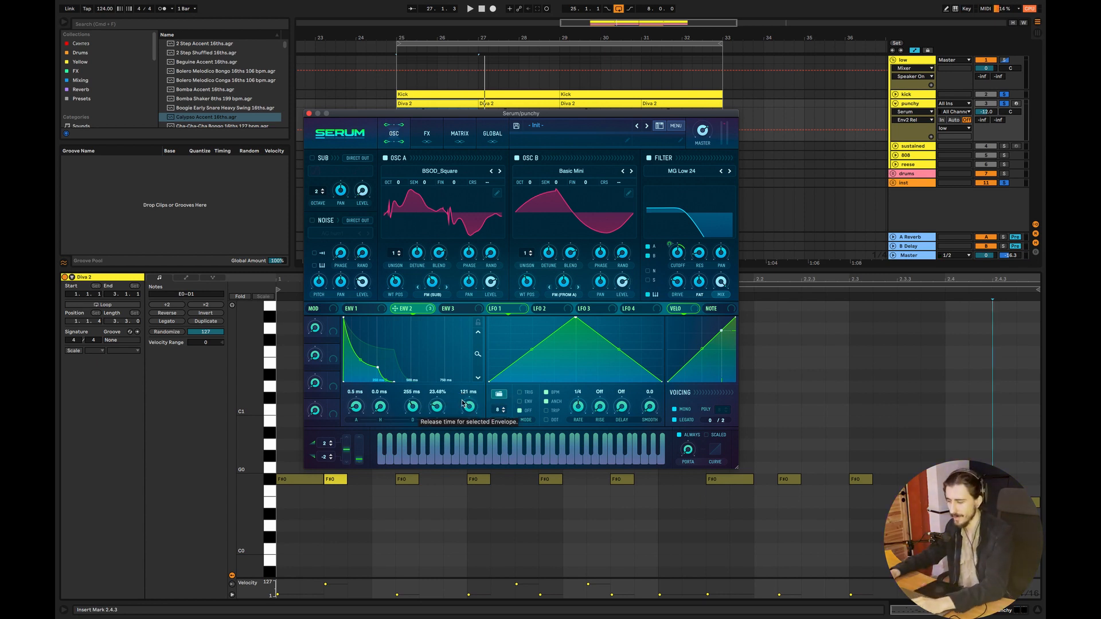
key(space)
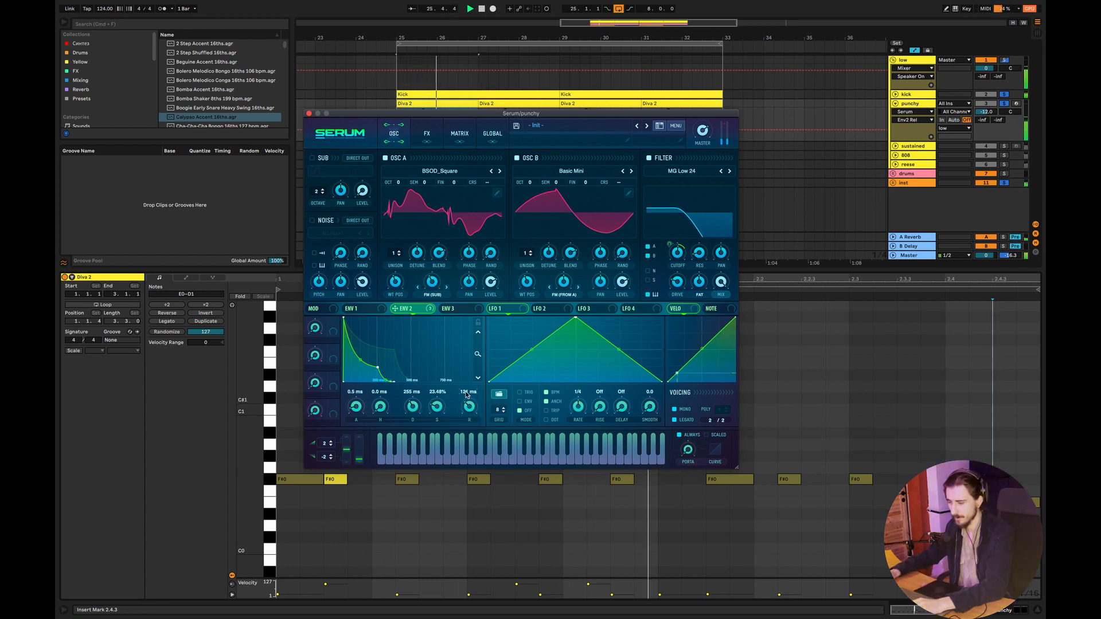
drag(437, 406, 447, 412)
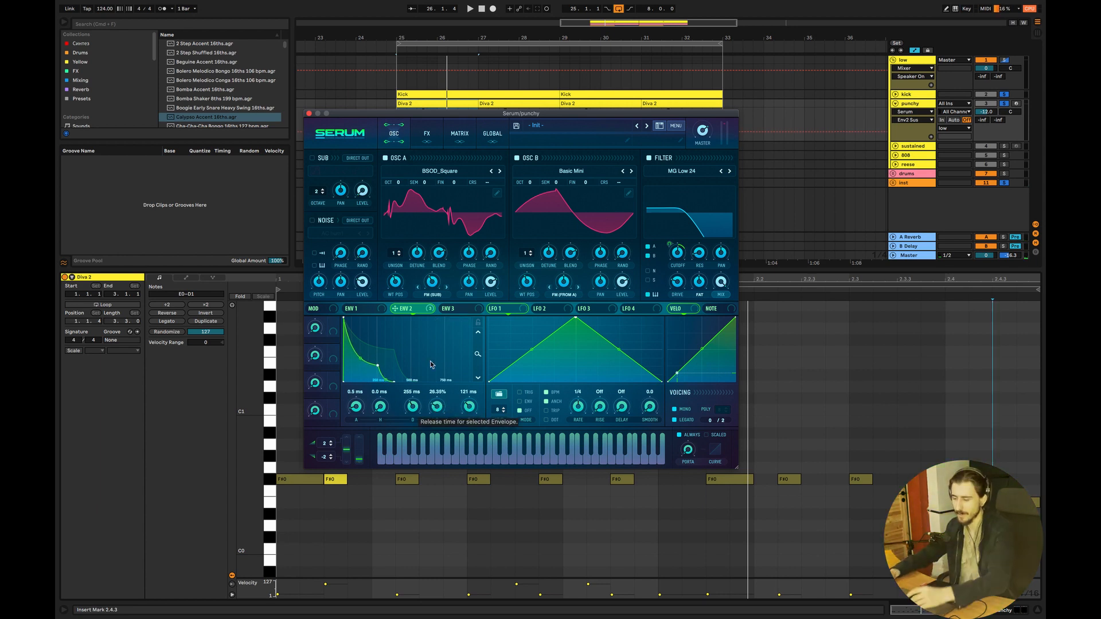
drag(437, 408, 441, 394)
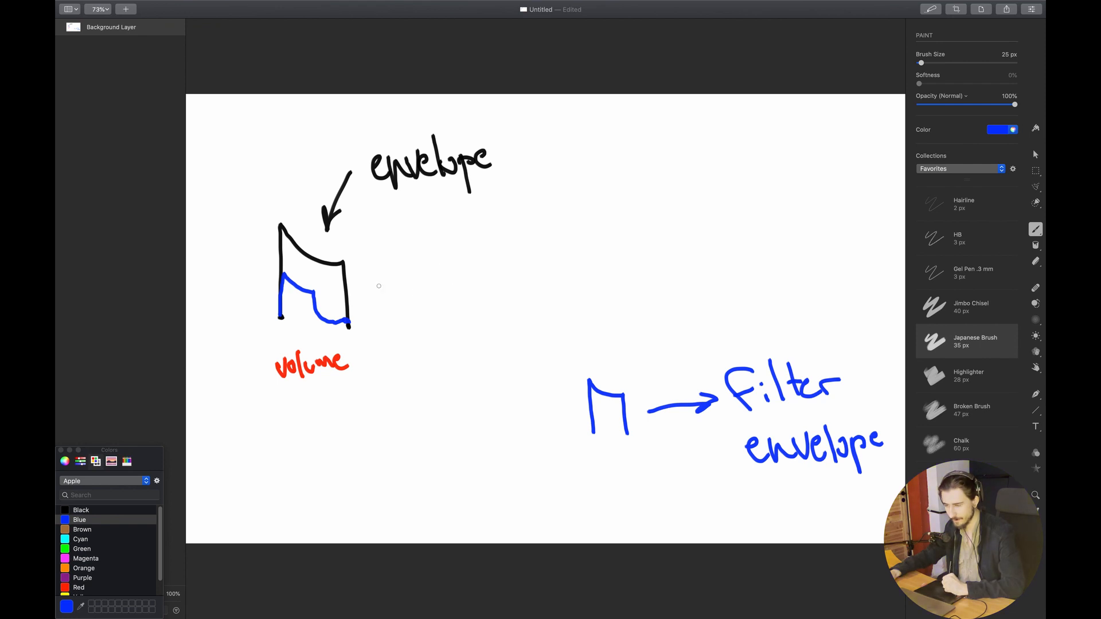
Switch to Pixelmator Pro and draw a blue stroke just to the right of the volume envelope sketch.
mouse_move(403, 276)
mouse_down()
mouse_move(364, 304)
mouse_move(378, 303)
mouse_up()
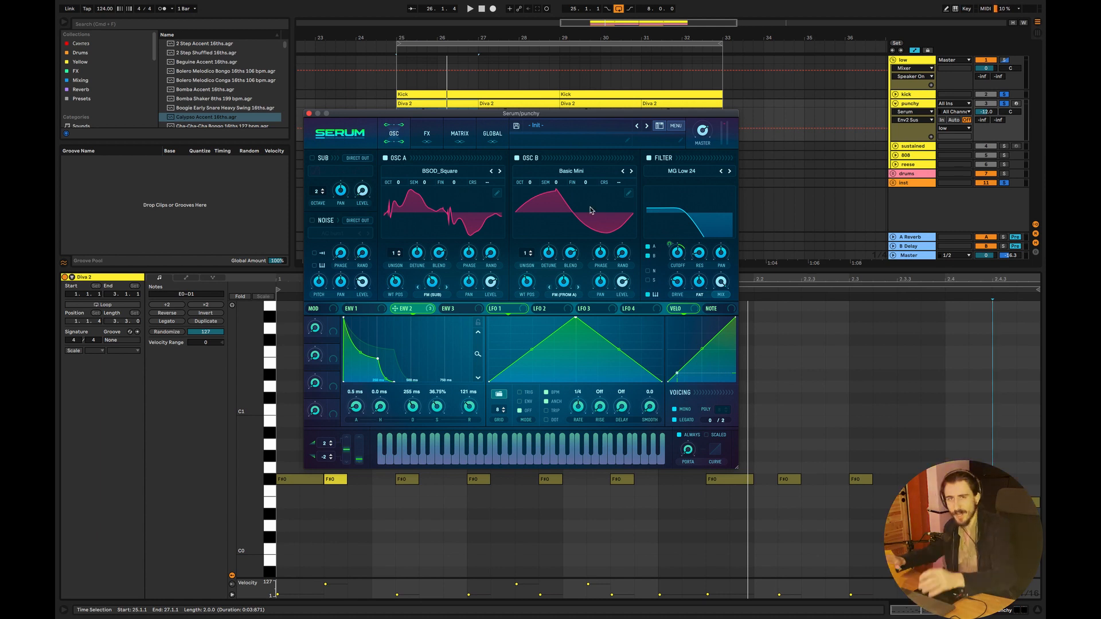
Write "FM synthesis" in red beneath the sine and square waves on the oscillators drawing in Pixelmator Pro.
key(super+Tab)
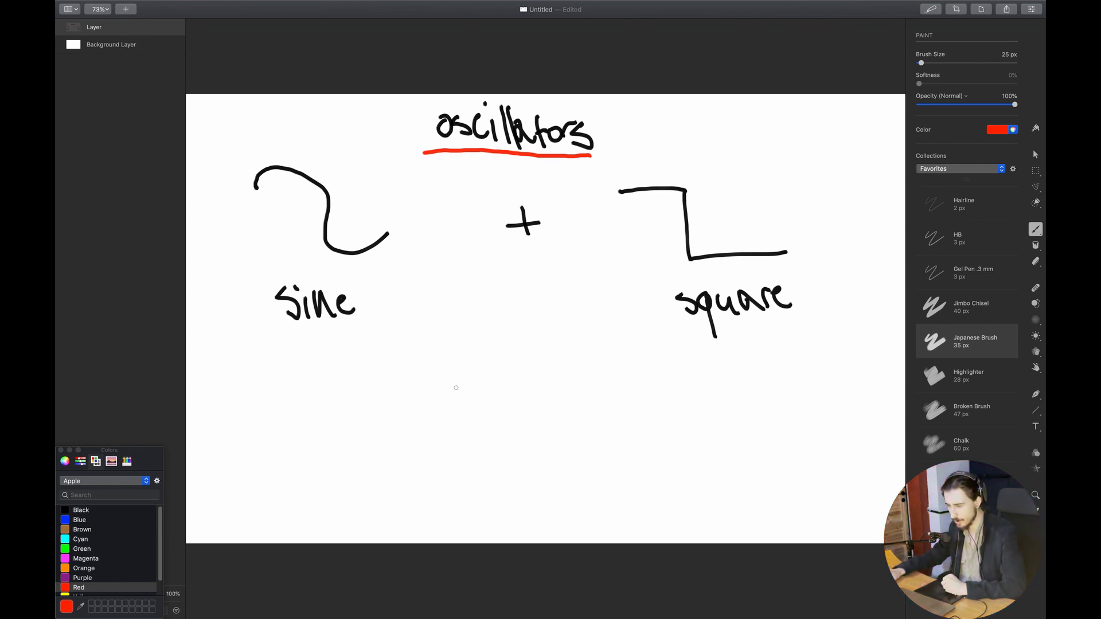
mouse_move(467, 363)
mouse_down()
mouse_move(460, 396)
mouse_move(467, 378)
mouse_move(505, 389)
mouse_up()
click(481, 391)
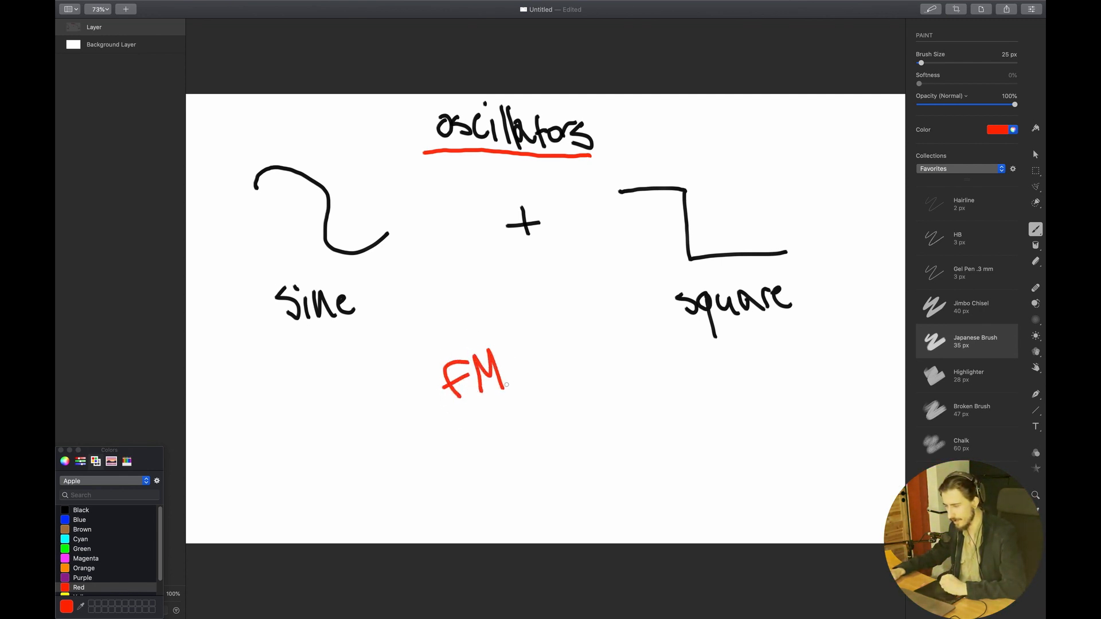
drag(465, 436, 467, 459)
mouse_move(476, 436)
mouse_down()
mouse_move(489, 479)
mouse_move(520, 456)
mouse_up()
drag(512, 415, 514, 454)
mouse_move(508, 437)
mouse_down()
mouse_move(528, 434)
mouse_move(543, 456)
mouse_move(605, 444)
mouse_up()
click(578, 419)
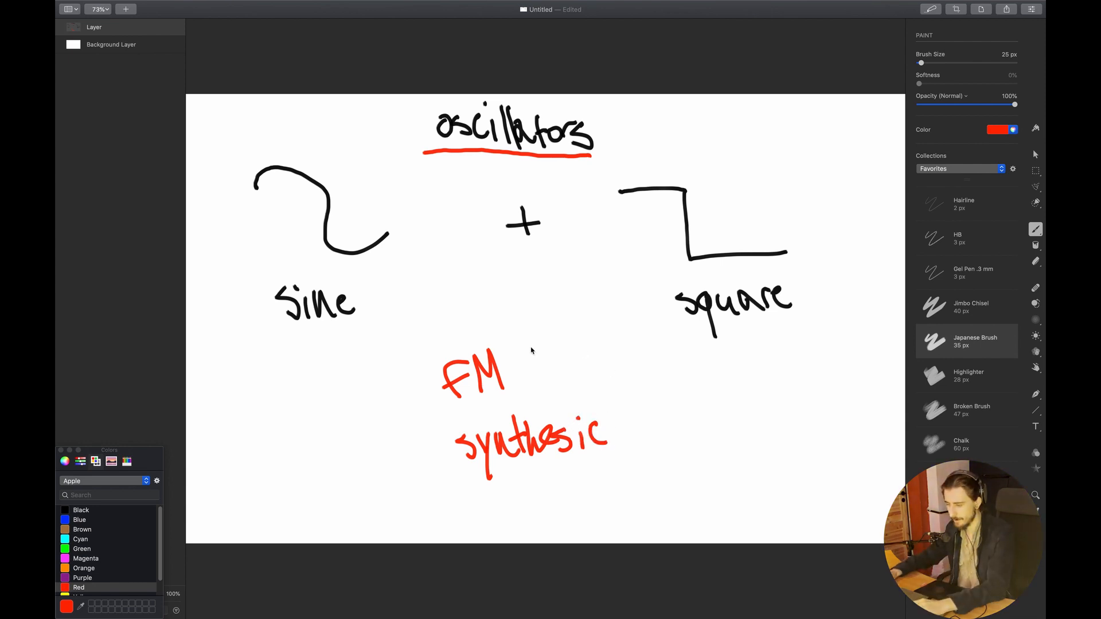
Switch to Ableton Live and set Oscillator A's warp mode to Off in Serum.
key(super+Tab)
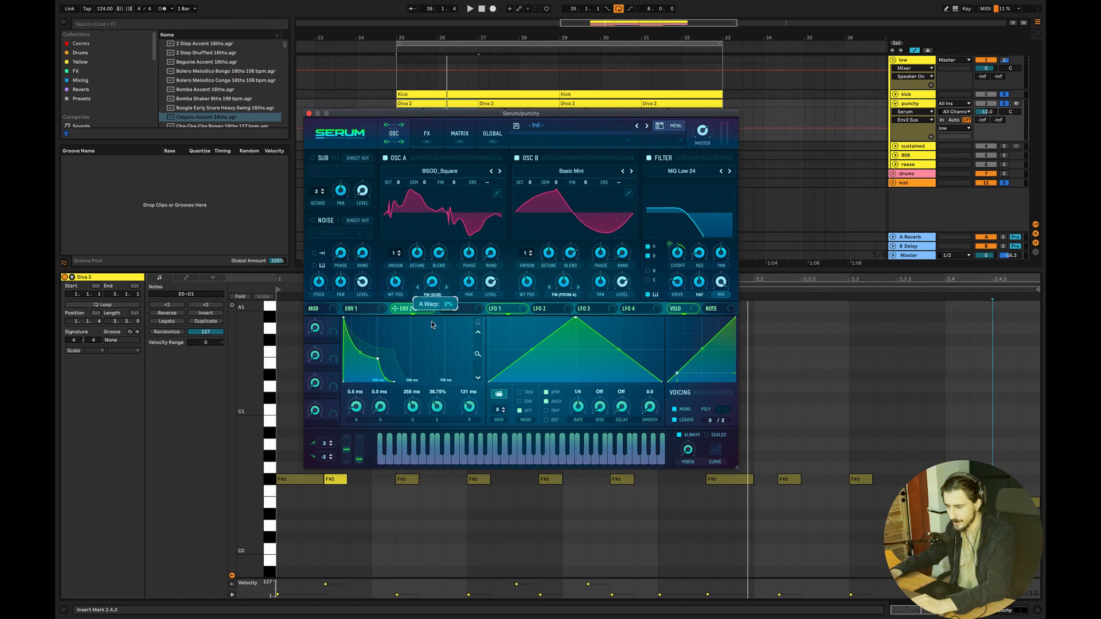
click(432, 294)
click(436, 301)
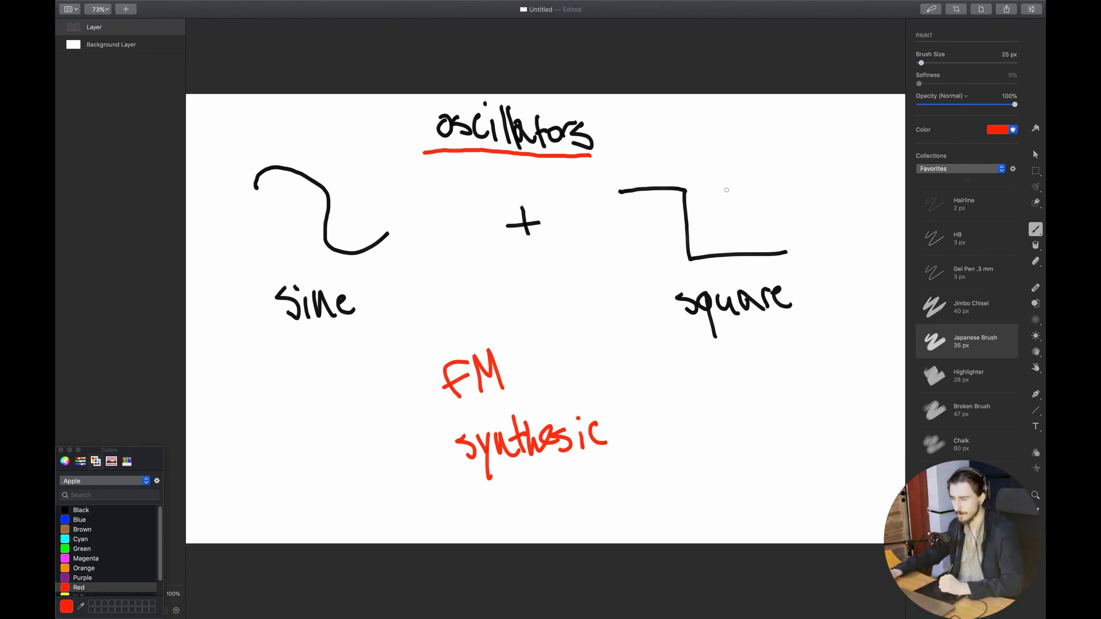
Switch to Pixelmator Pro, label the sine A and the square B in red, and write A → B and B → A beside the FM note.
mouse_move(722, 136)
mouse_down()
mouse_move(726, 165)
mouse_move(743, 169)
mouse_up()
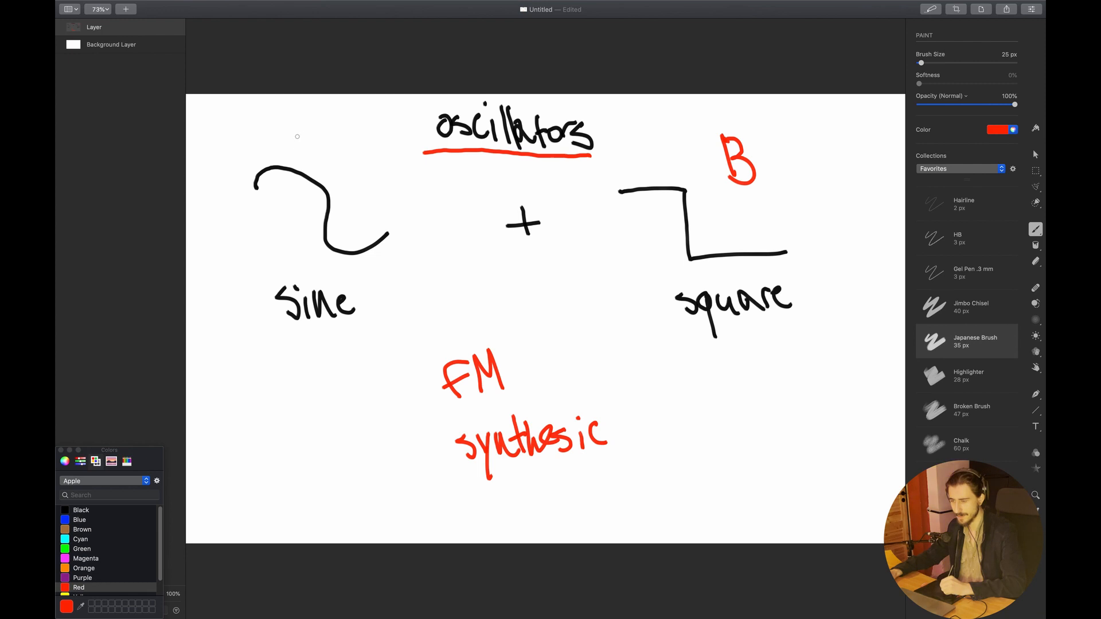
mouse_move(297, 138)
mouse_down()
mouse_move(316, 152)
mouse_move(314, 138)
mouse_up()
mouse_move(693, 452)
mouse_down()
mouse_move(700, 418)
mouse_move(709, 452)
mouse_up()
mouse_move(694, 440)
mouse_down()
mouse_move(753, 434)
mouse_move(741, 442)
mouse_move(780, 453)
mouse_move(769, 443)
mouse_up()
mouse_move(693, 491)
mouse_down()
mouse_move(695, 519)
mouse_move(766, 502)
mouse_move(803, 519)
mouse_move(782, 506)
mouse_up()
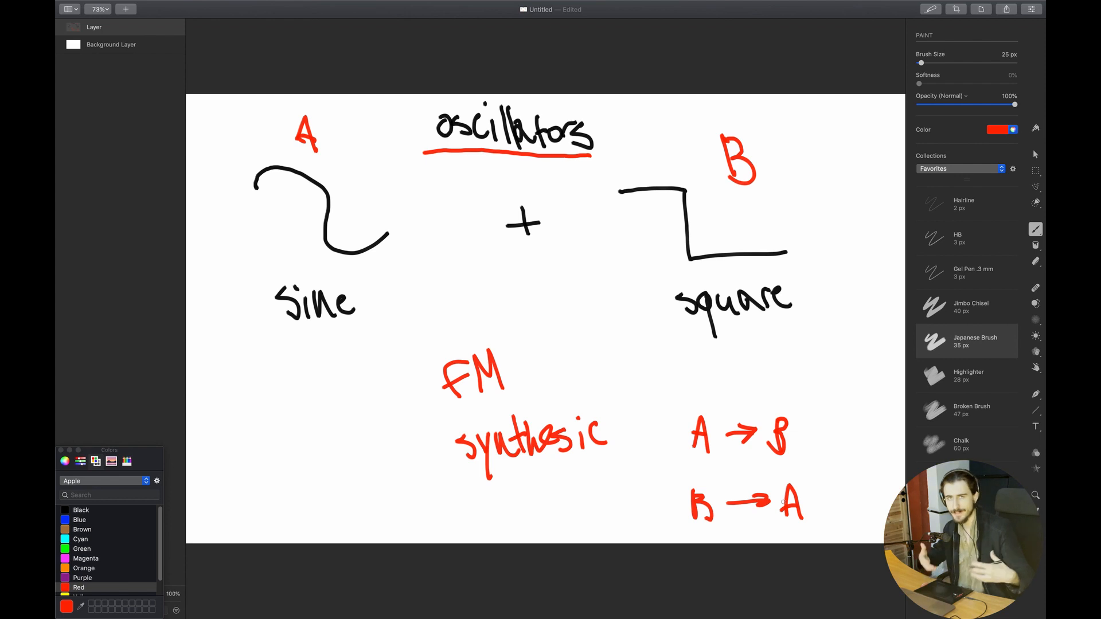
Switch to Ableton Live and turn down Oscillator B's FM (From A) warp amount to 19% in Serum.
key(super+Tab)
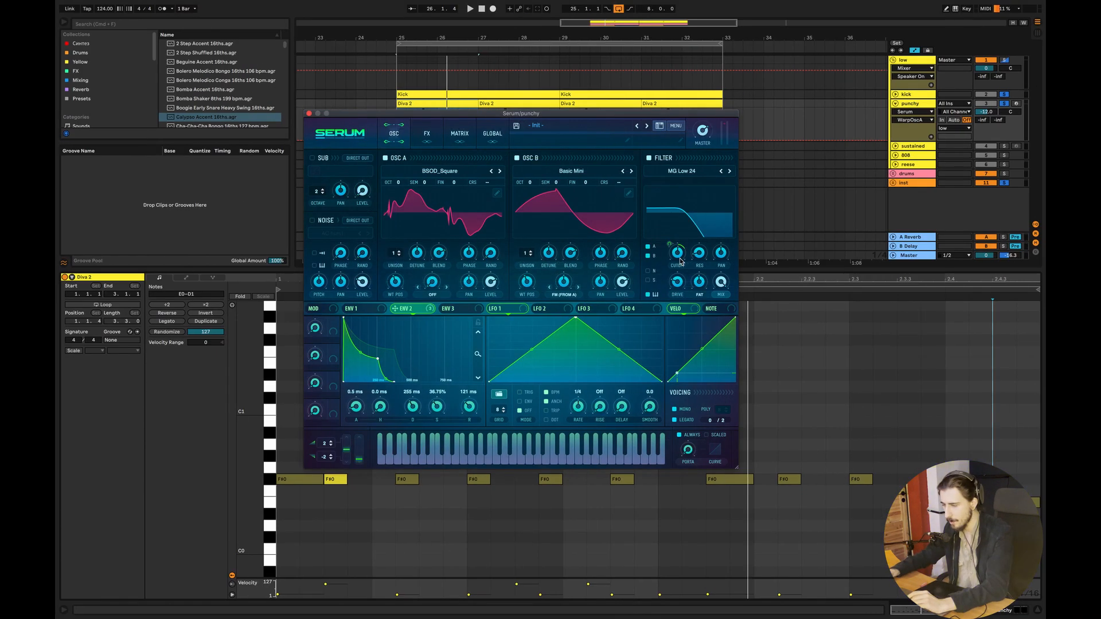
drag(564, 282, 565, 378)
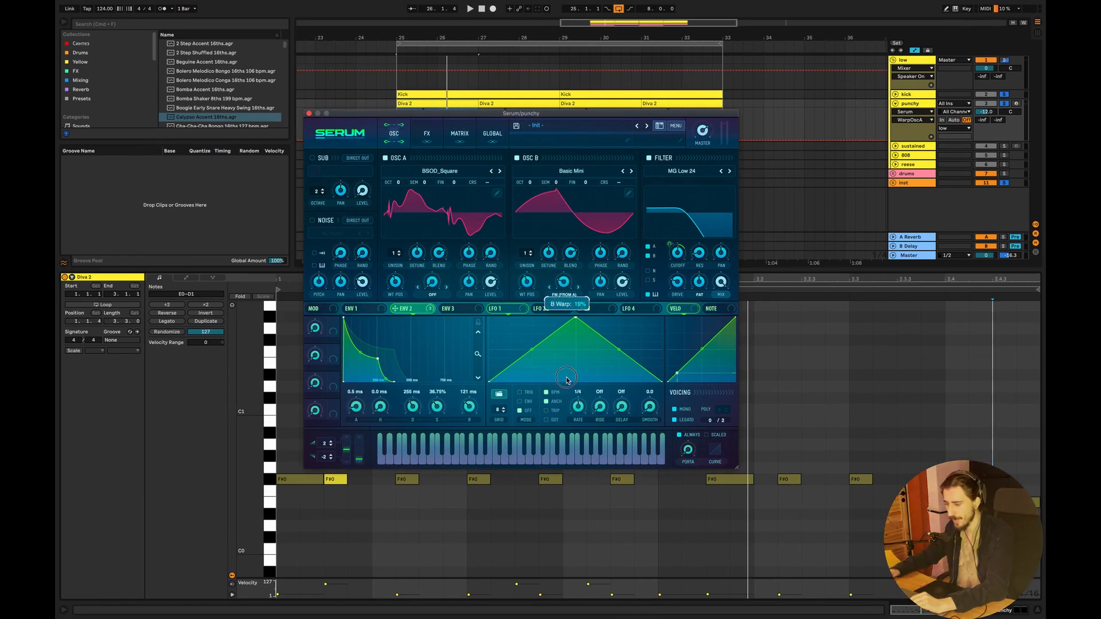
click(569, 295)
click(581, 285)
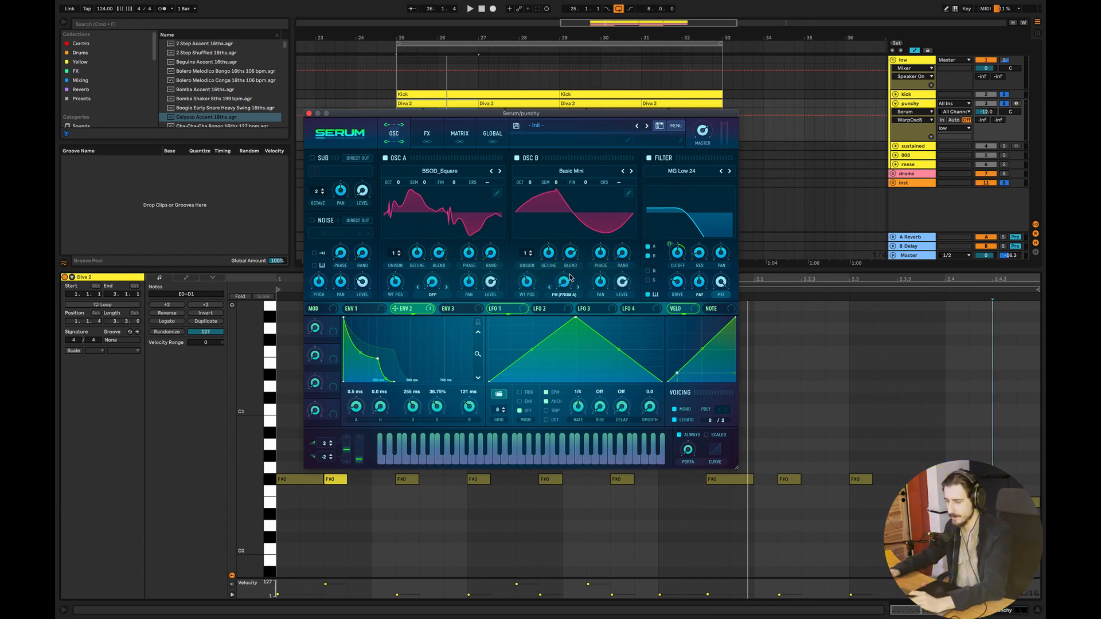
Solo the punchy track and play the loop to hear the bass on its own.
click(1006, 104)
key(space)
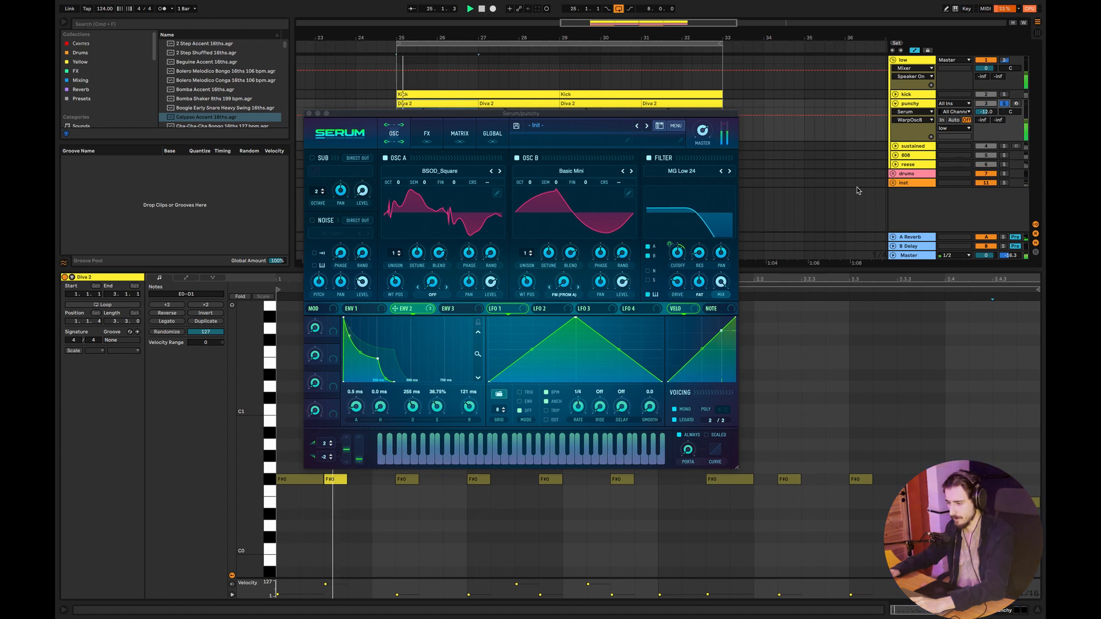
Audition the bass loop while varying the filter drive and Oscillator B's FM (From A) warp amount in Serum.
click(682, 260)
click(678, 283)
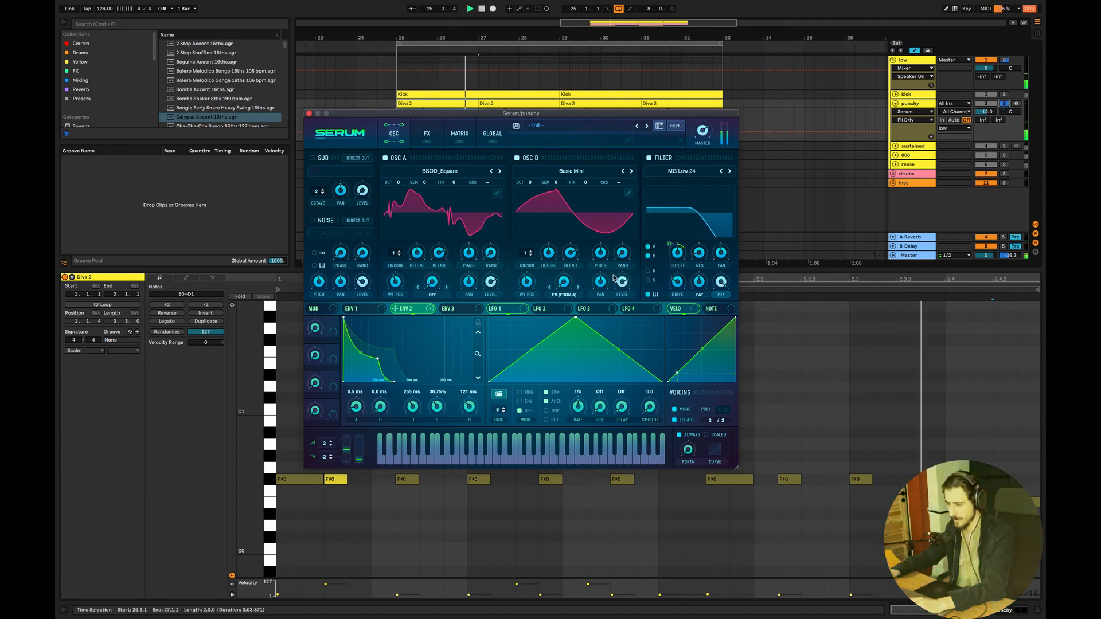
key(space)
drag(565, 282, 582, 248)
key(space)
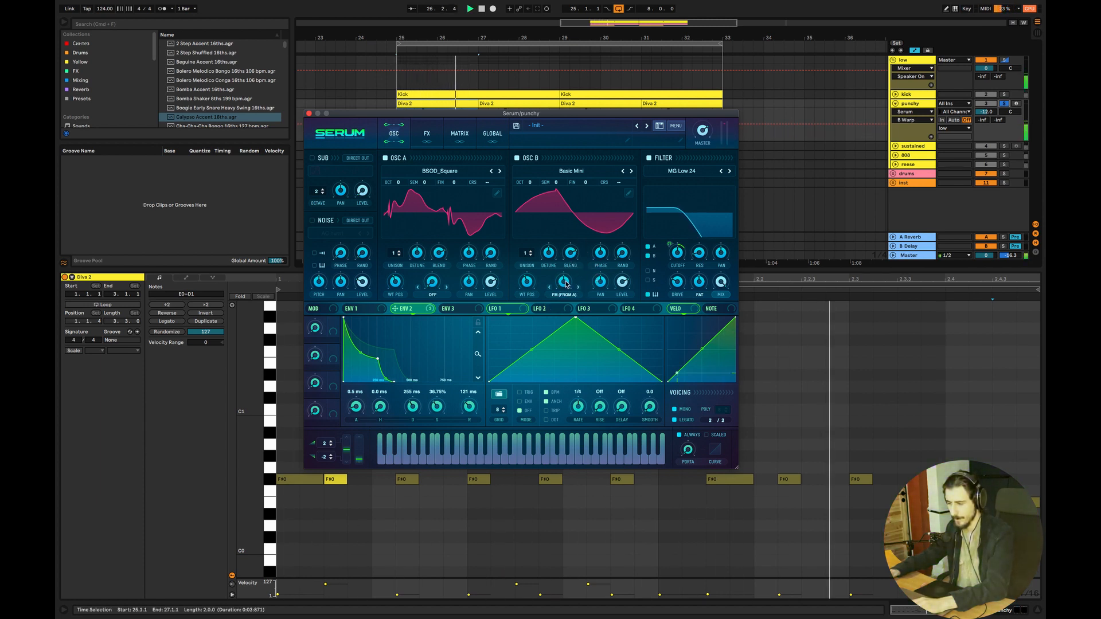
Set Oscillator B's warp mode to Off and Oscillator A's to FM (from B), and play the loop.
key(space)
click(564, 296)
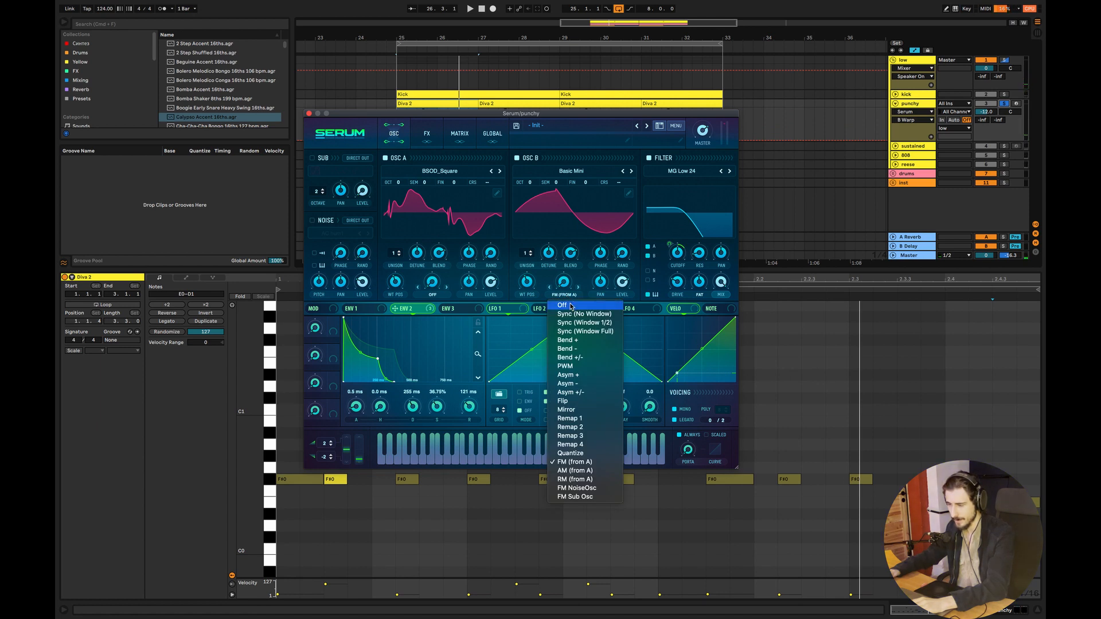
click(571, 306)
click(434, 296)
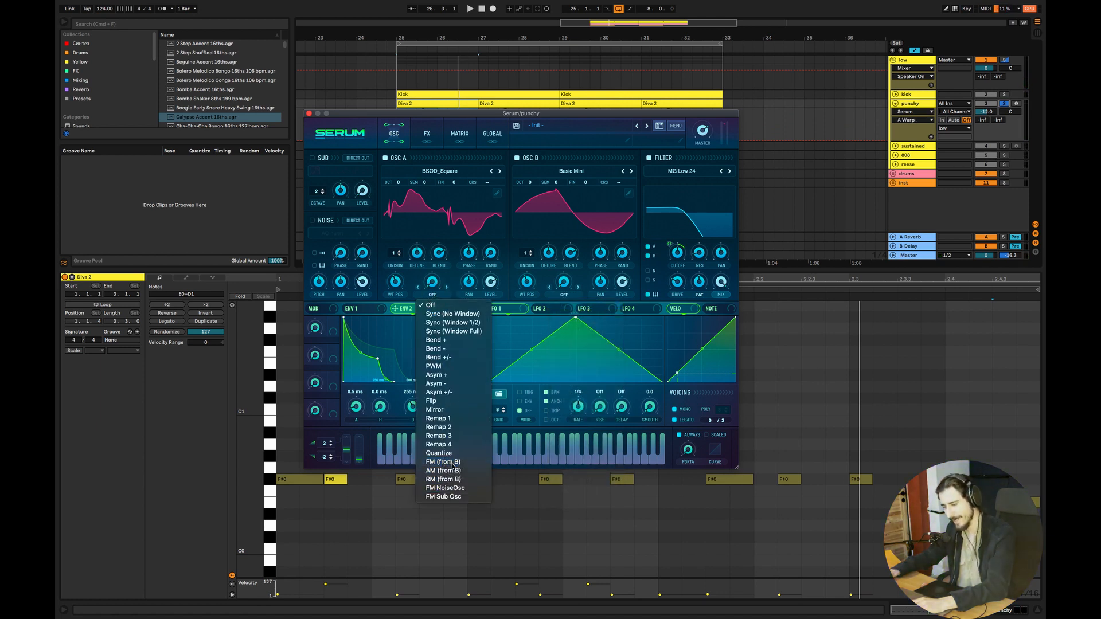
click(445, 462)
key(space)
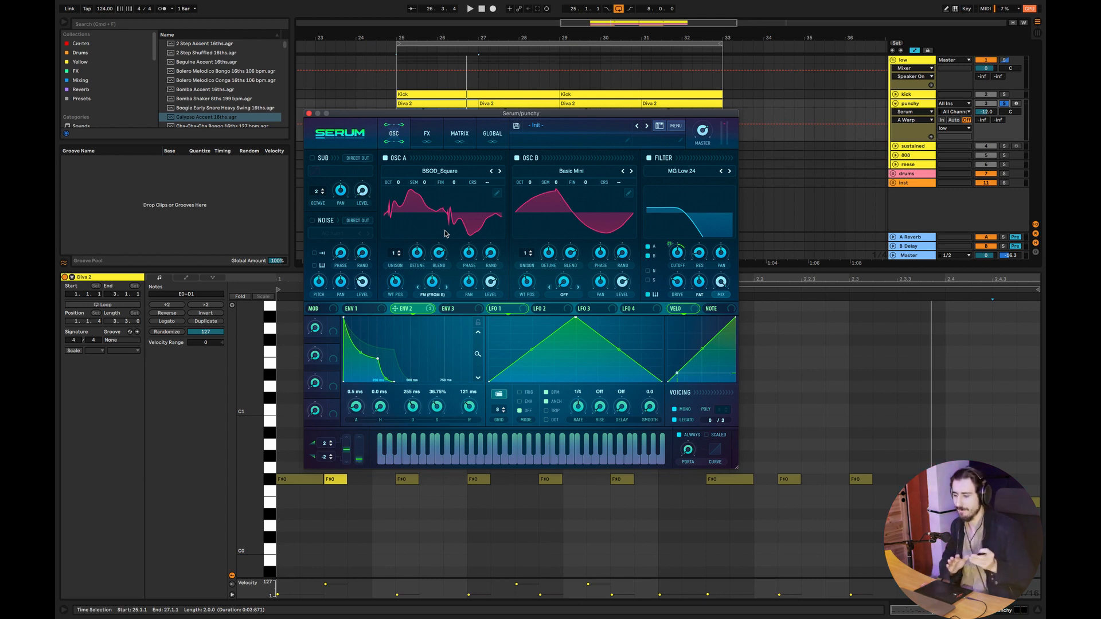
Switch to Pixelmator Pro, erase the whole oscillator and FM sketch, and ready the paint brush in black.
key(ctrl+Left)
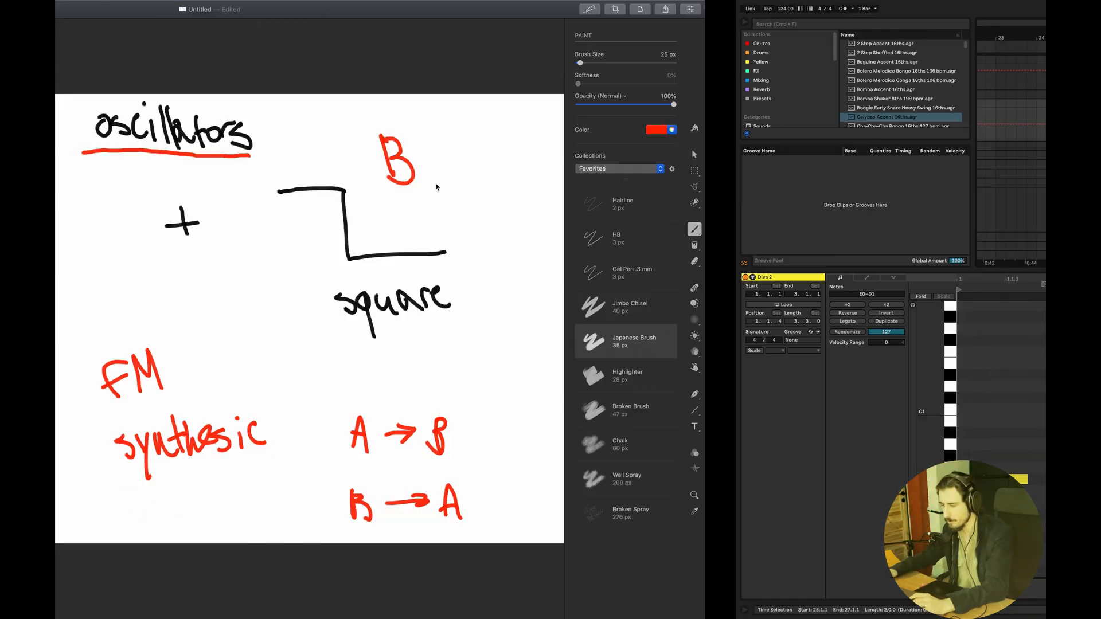
click(1036, 262)
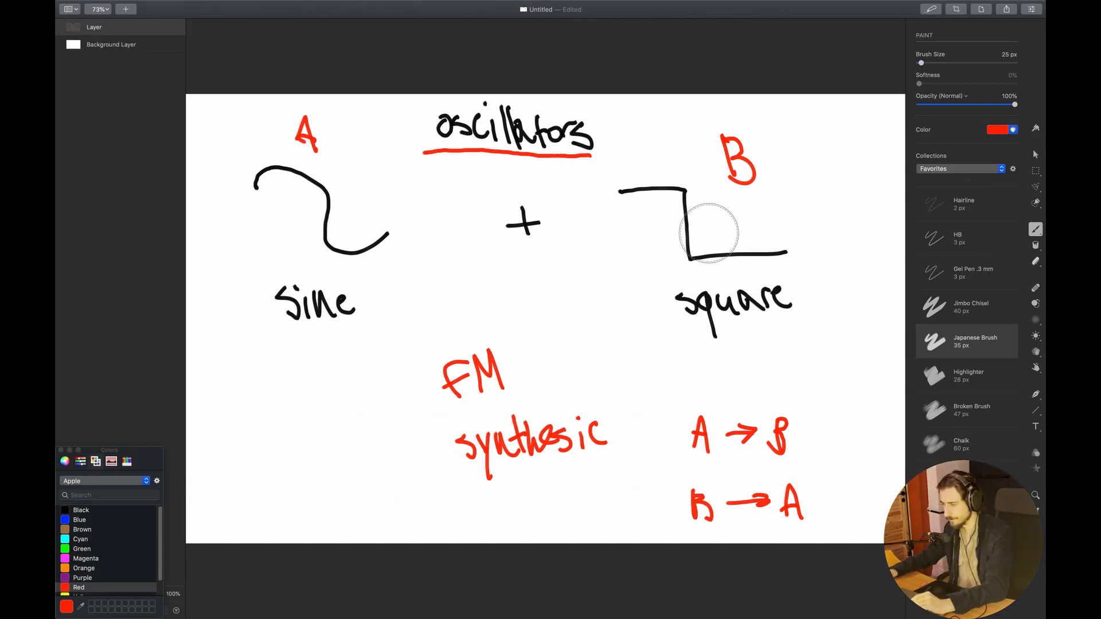
mouse_move(594, 135)
mouse_down()
mouse_move(308, 135)
mouse_move(411, 261)
mouse_move(310, 194)
mouse_move(720, 423)
mouse_move(715, 528)
mouse_move(499, 425)
mouse_move(600, 426)
mouse_move(833, 285)
mouse_move(661, 246)
mouse_move(612, 167)
mouse_move(766, 264)
mouse_move(649, 339)
mouse_up()
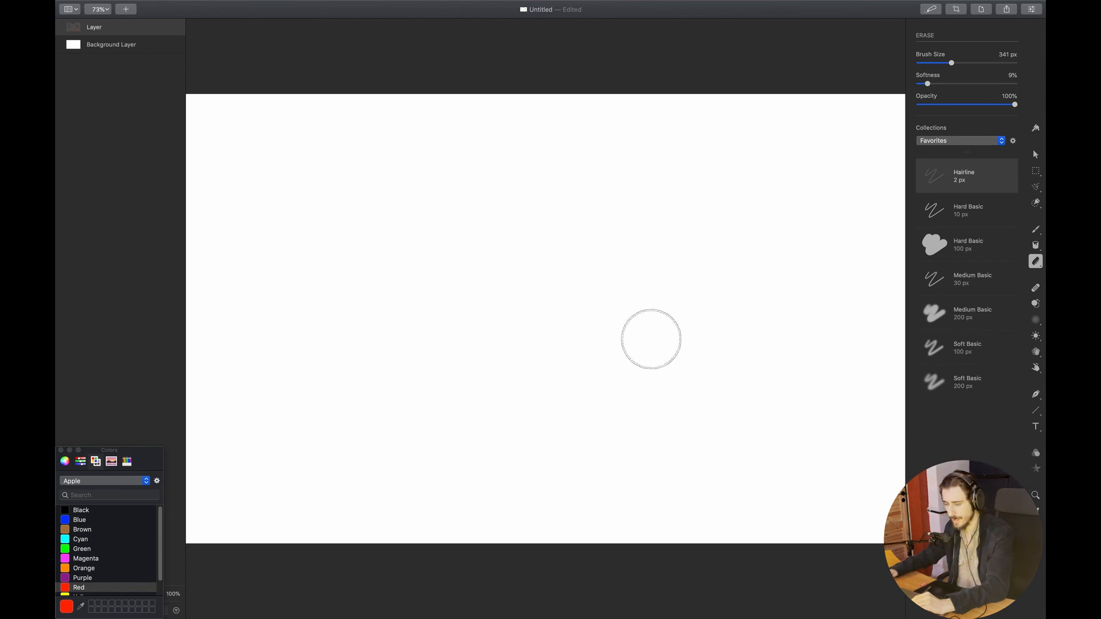
click(81, 512)
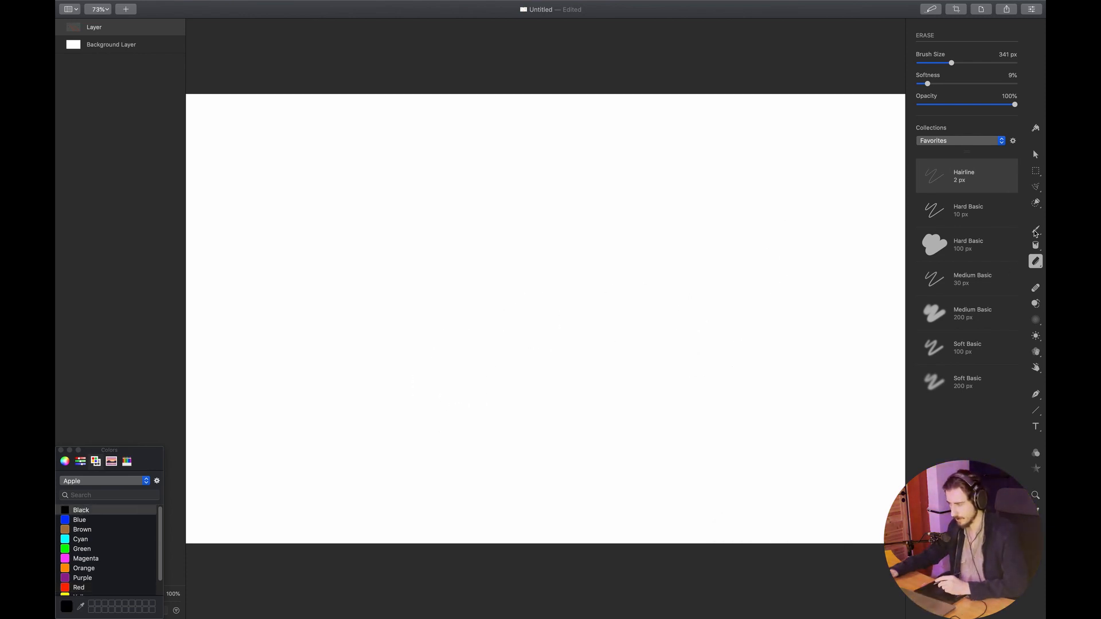
key(b)
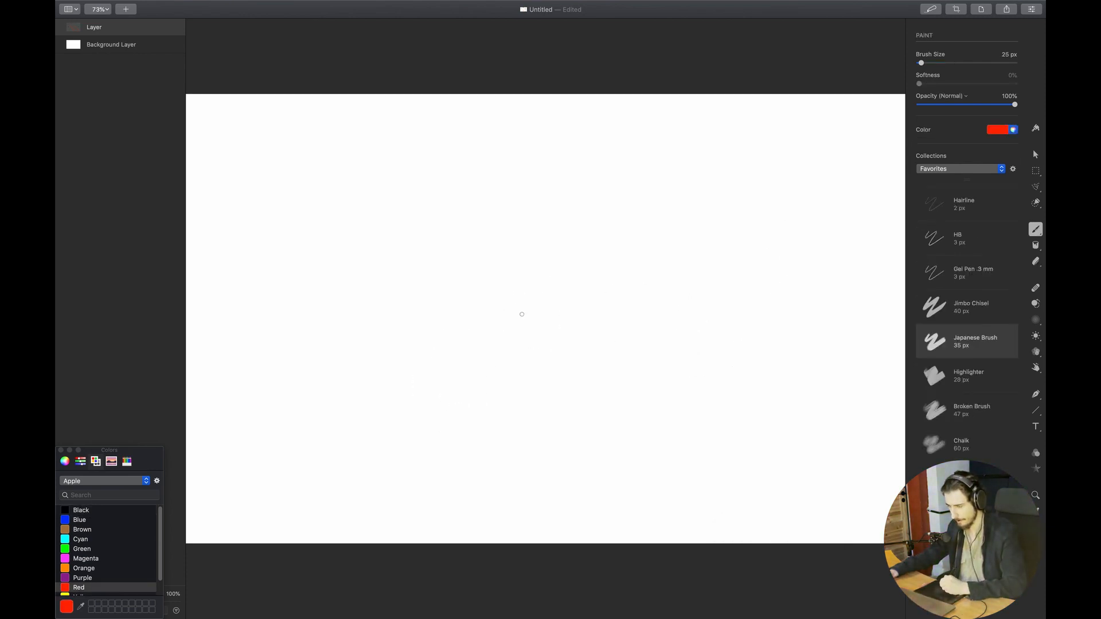
mouse_move(531, 321)
mouse_down()
mouse_move(539, 388)
mouse_move(528, 312)
mouse_up()
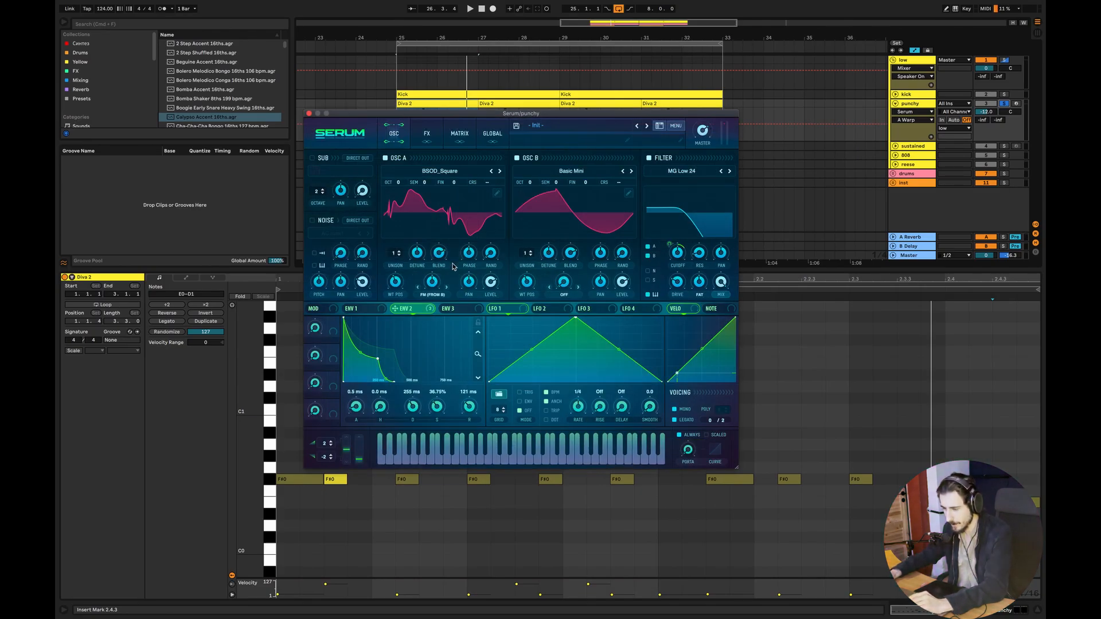
Switch to Ableton Live and point out the detune controls of Oscillators A and B in Serum.
drag(417, 253, 422, 259)
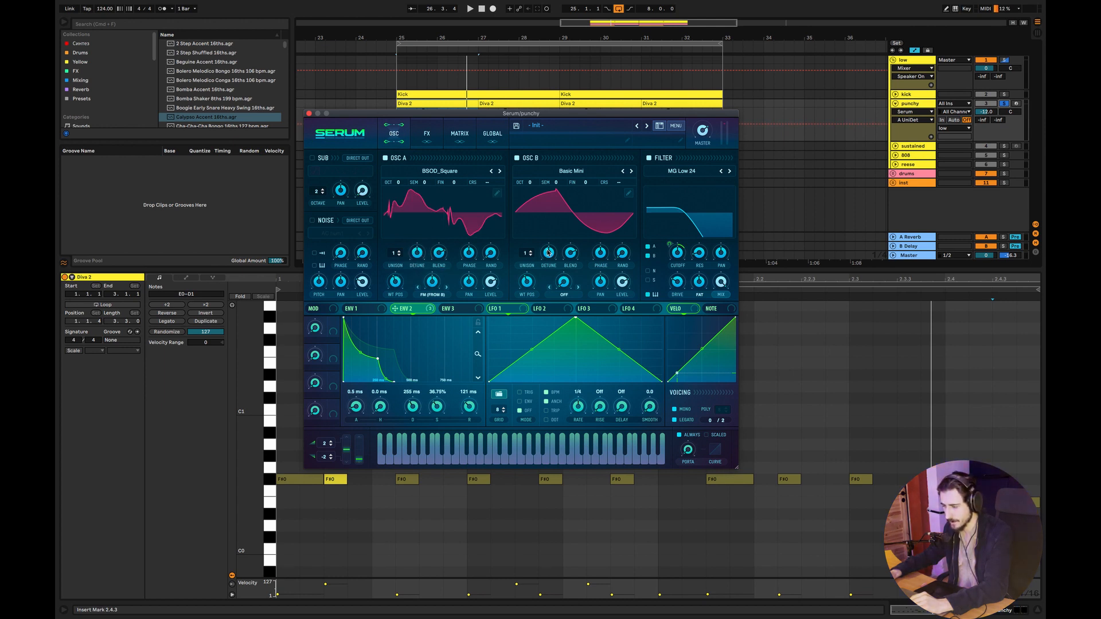
drag(549, 253, 553, 250)
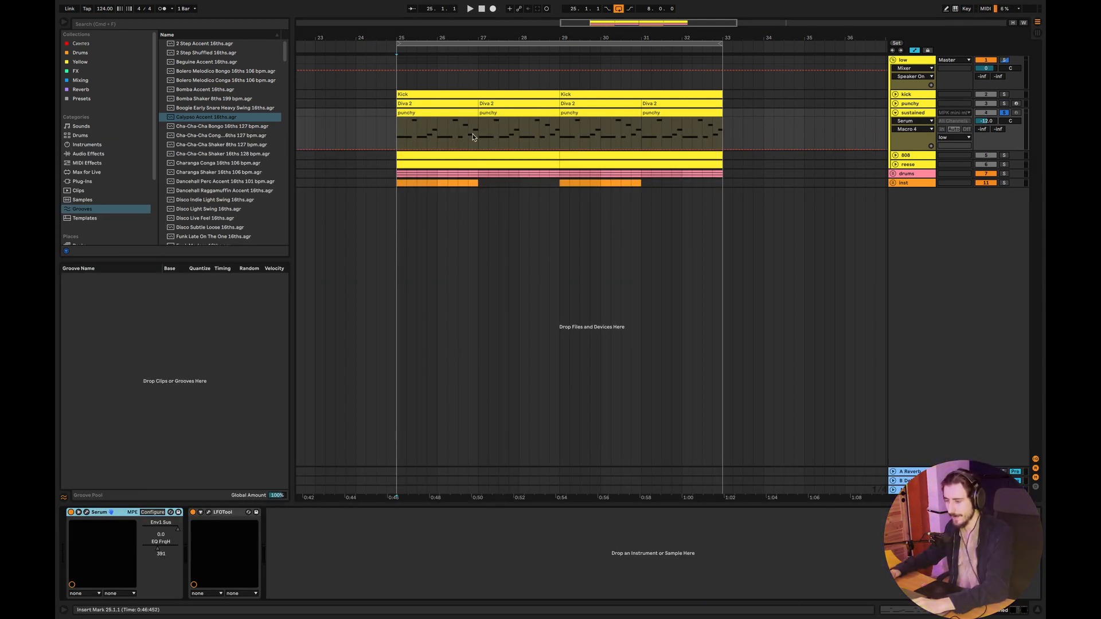
Solo the kick track alongside the sustained bass and play the loop to hear both together.
click(1005, 94)
key(space)
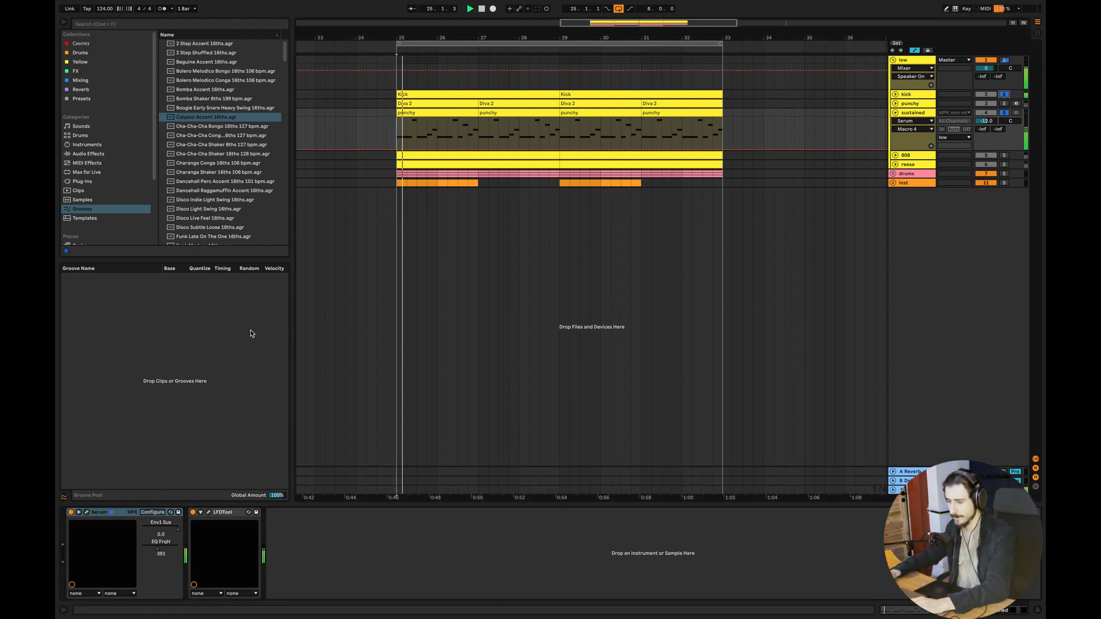
Open Serum on the sustained track and examine its envelopes 3, 2 and 1 during playback.
click(88, 513)
drag(520, 267, 499, 204)
click(514, 397)
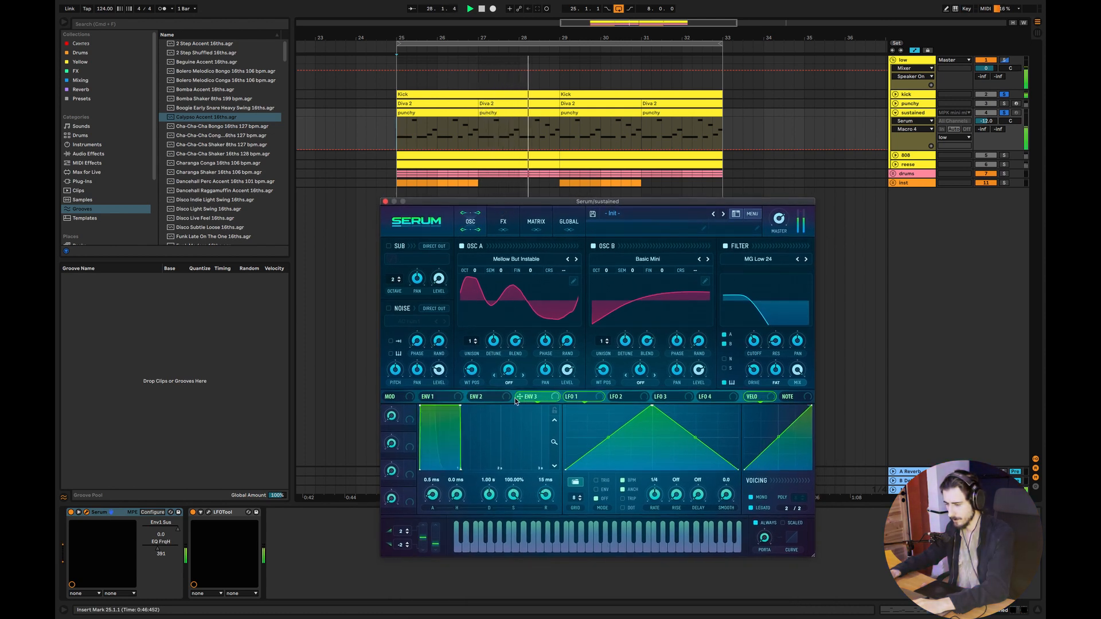
click(476, 397)
click(434, 397)
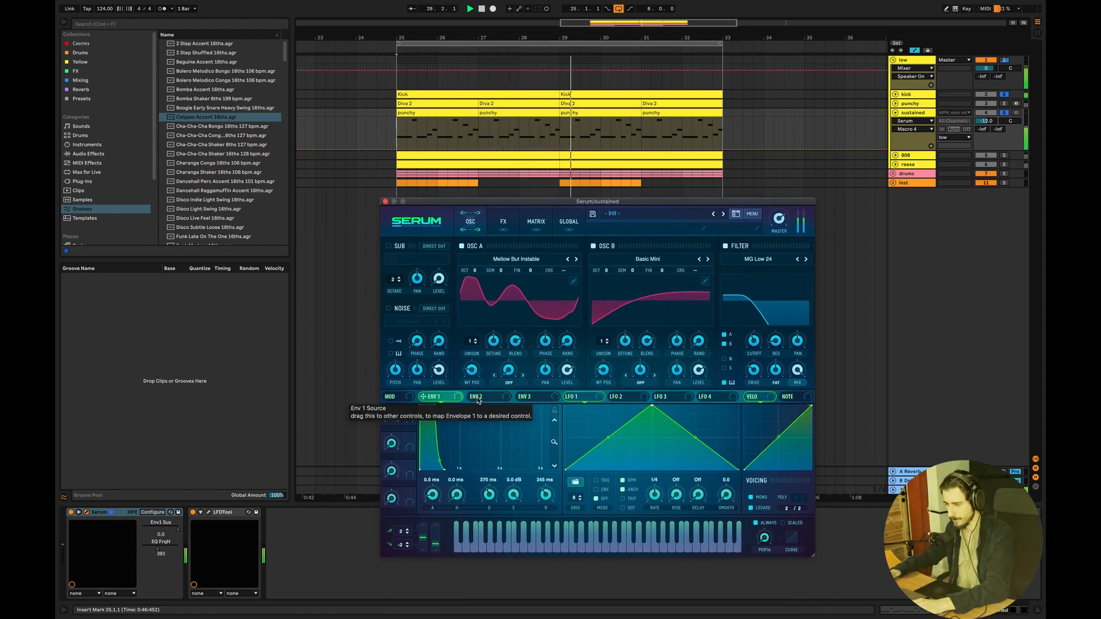
Switch to Pixelmator Pro, draw a flat-topped envelope in black on the canvas's upper left, and label it "sustained" with an arrow.
key(ctrl+Left)
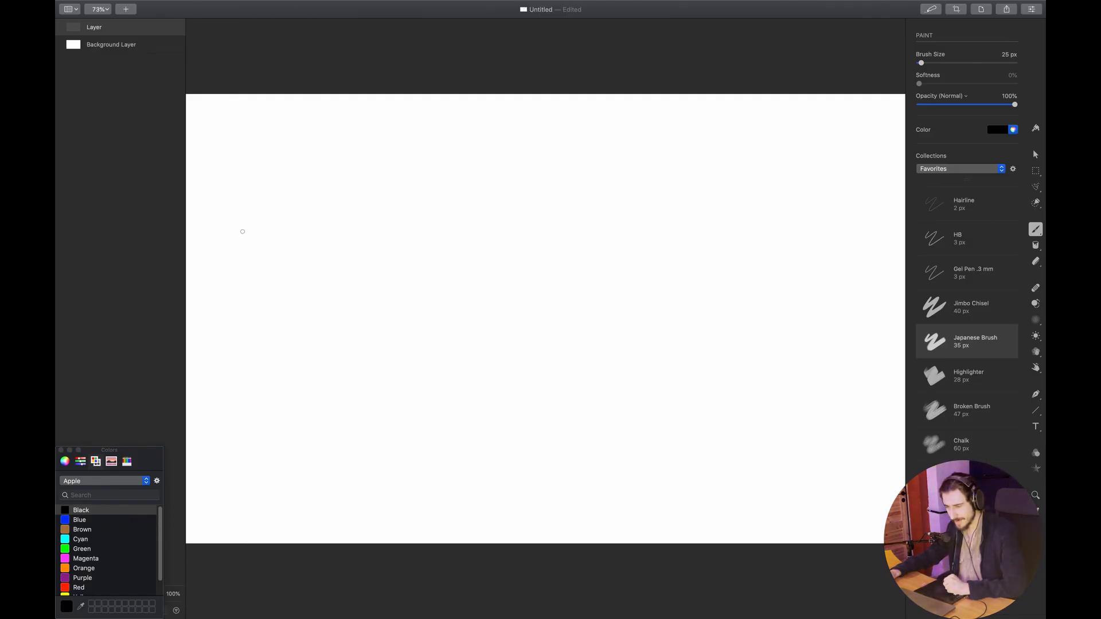
mouse_move(243, 232)
mouse_down()
mouse_move(233, 167)
mouse_move(278, 157)
mouse_move(296, 228)
mouse_up()
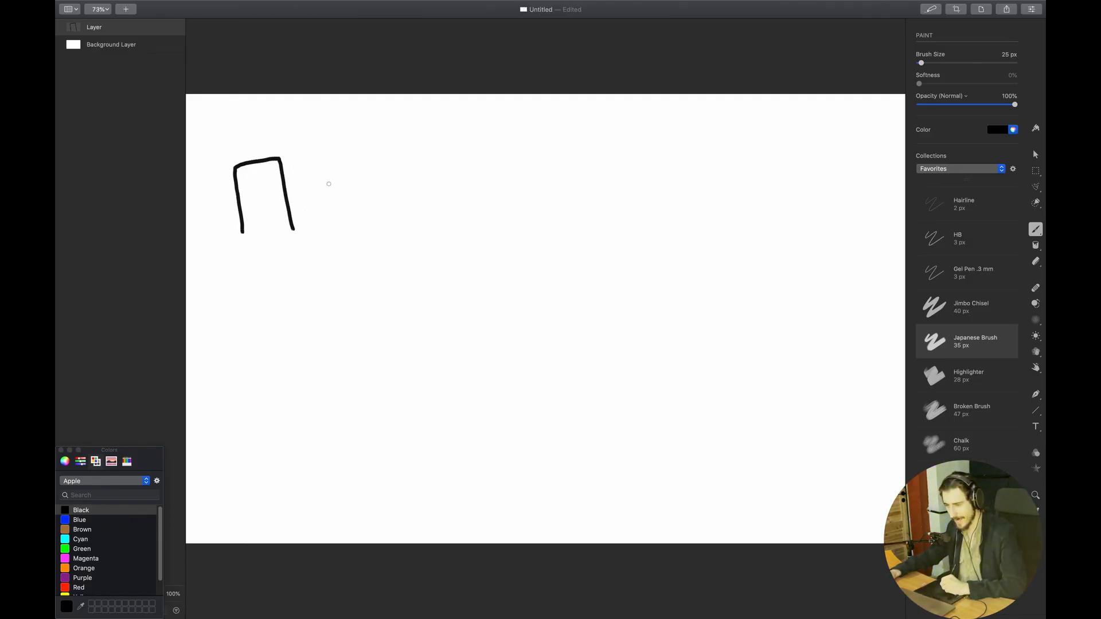
mouse_move(330, 135)
mouse_down()
mouse_move(308, 172)
mouse_move(319, 166)
mouse_up()
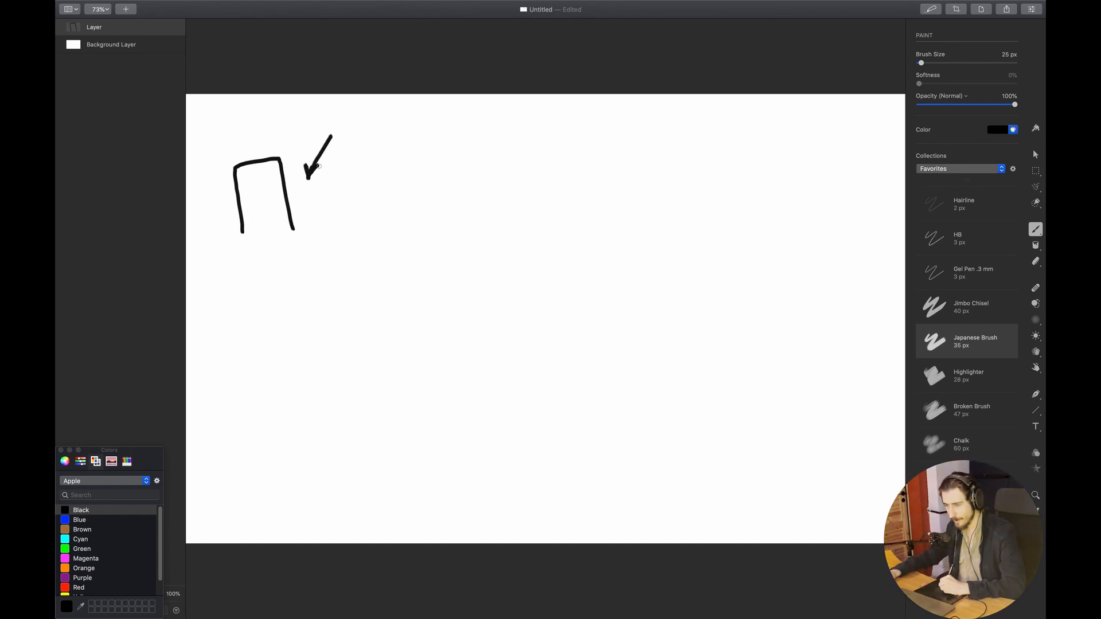
mouse_move(373, 134)
mouse_down()
mouse_move(363, 152)
mouse_move(409, 140)
mouse_move(409, 150)
mouse_up()
mouse_move(422, 127)
mouse_down()
mouse_move(430, 151)
mouse_move(445, 121)
mouse_move(459, 148)
mouse_move(480, 143)
mouse_up()
drag(480, 135, 504, 140)
drag(498, 135, 504, 144)
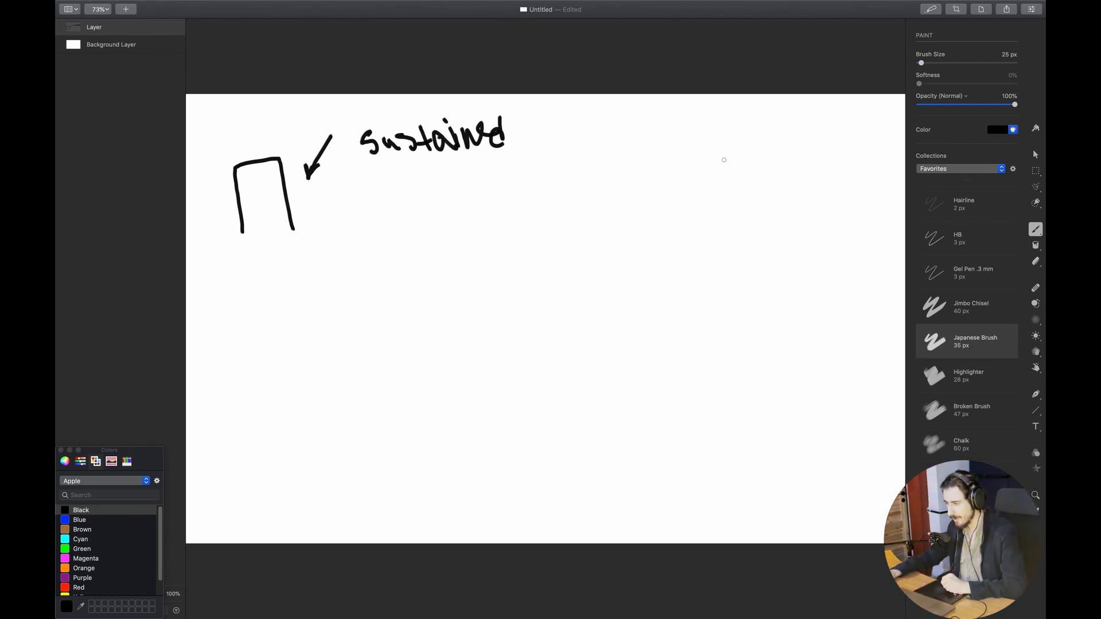
Draw a decaying envelope shape on the canvas's upper right and label it "Punchy" with an arrow.
mouse_move(714, 157)
mouse_down()
mouse_move(717, 231)
mouse_move(770, 204)
mouse_move(774, 237)
mouse_up()
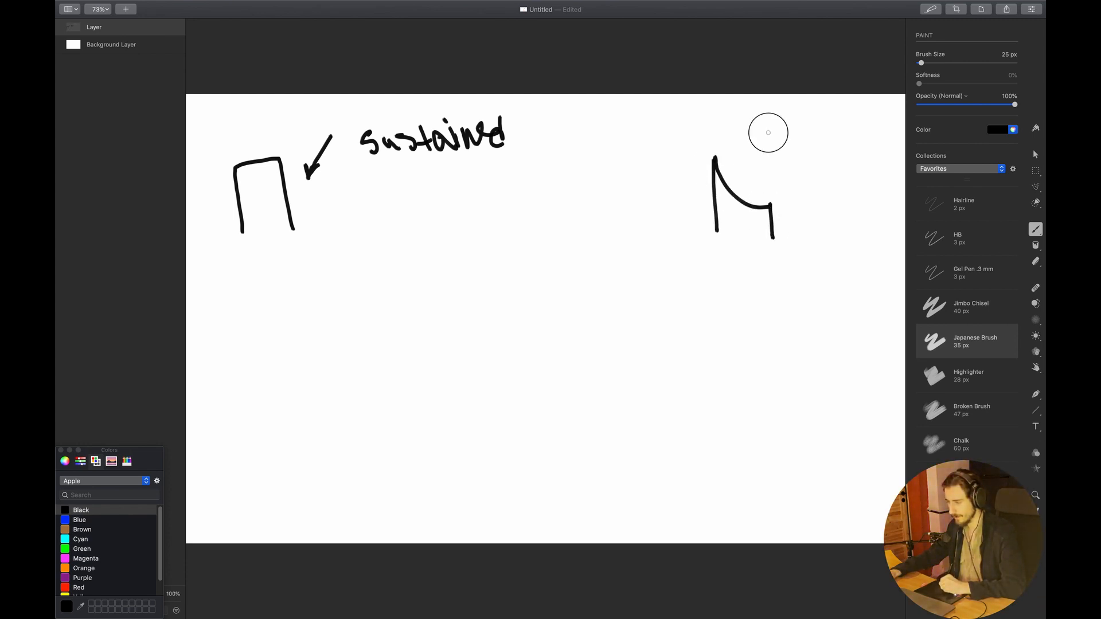
drag(770, 127, 758, 164)
drag(754, 143, 758, 163)
drag(778, 121, 780, 153)
drag(778, 122, 783, 140)
drag(788, 138, 857, 156)
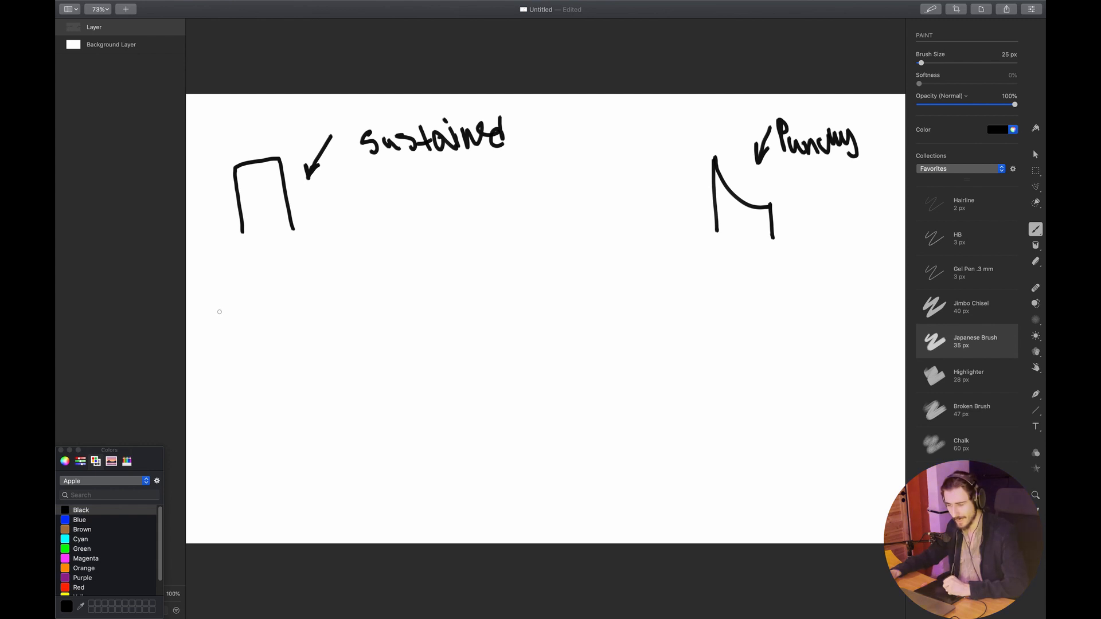
Write "1 envelope" in black below the sustained envelope sketch.
mouse_move(206, 320)
mouse_down()
mouse_move(225, 342)
mouse_move(250, 313)
mouse_move(267, 328)
mouse_up()
mouse_move(266, 315)
mouse_down()
mouse_move(272, 329)
mouse_move(283, 312)
mouse_move(319, 329)
mouse_move(336, 313)
mouse_move(351, 348)
mouse_up()
drag(352, 310, 380, 323)
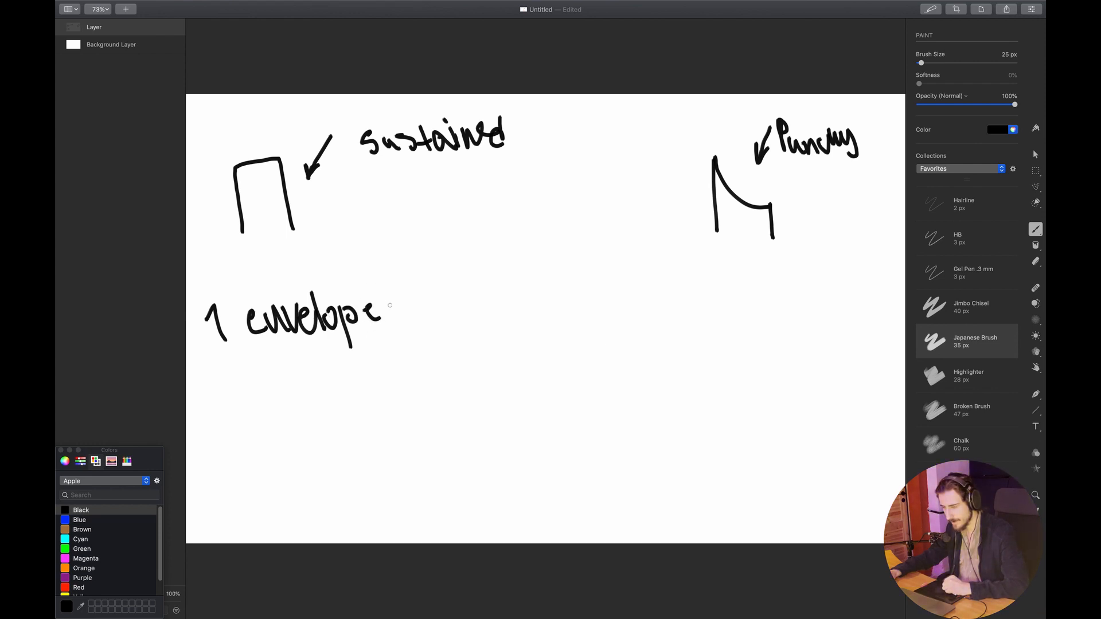
Draw a blue filter curve inside the punchy envelope and write "cutoff filter" in blue below it.
click(83, 520)
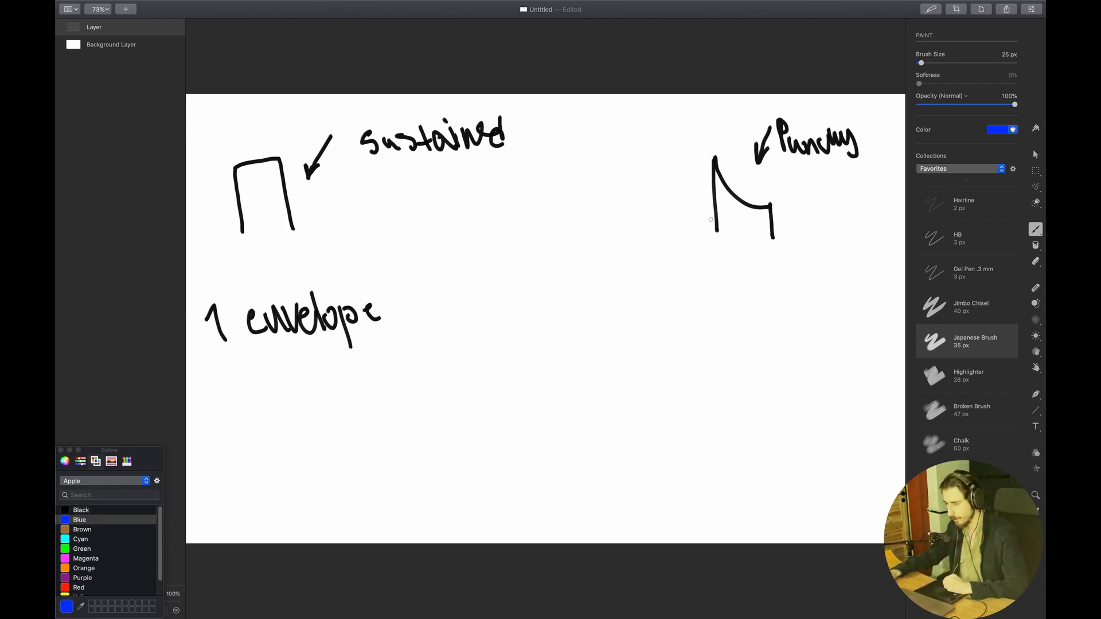
mouse_move(713, 204)
mouse_down()
mouse_move(742, 231)
mouse_move(767, 233)
mouse_up()
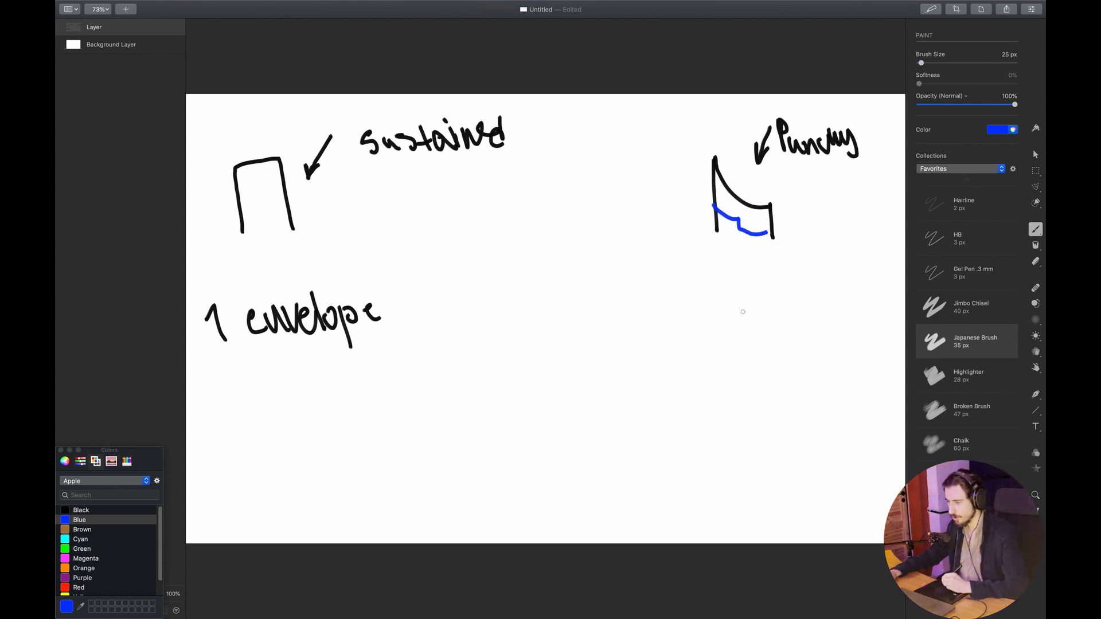
mouse_move(727, 284)
mouse_down()
mouse_move(733, 300)
mouse_move(755, 278)
mouse_move(792, 293)
mouse_move(821, 282)
mouse_up()
mouse_move(741, 335)
mouse_down()
mouse_move(729, 354)
mouse_move(743, 344)
mouse_up()
mouse_move(745, 338)
mouse_down()
mouse_move(778, 347)
mouse_move(784, 330)
mouse_up()
click(746, 329)
mouse_move(781, 343)
mouse_down()
mouse_move(800, 350)
mouse_move(813, 331)
mouse_up()
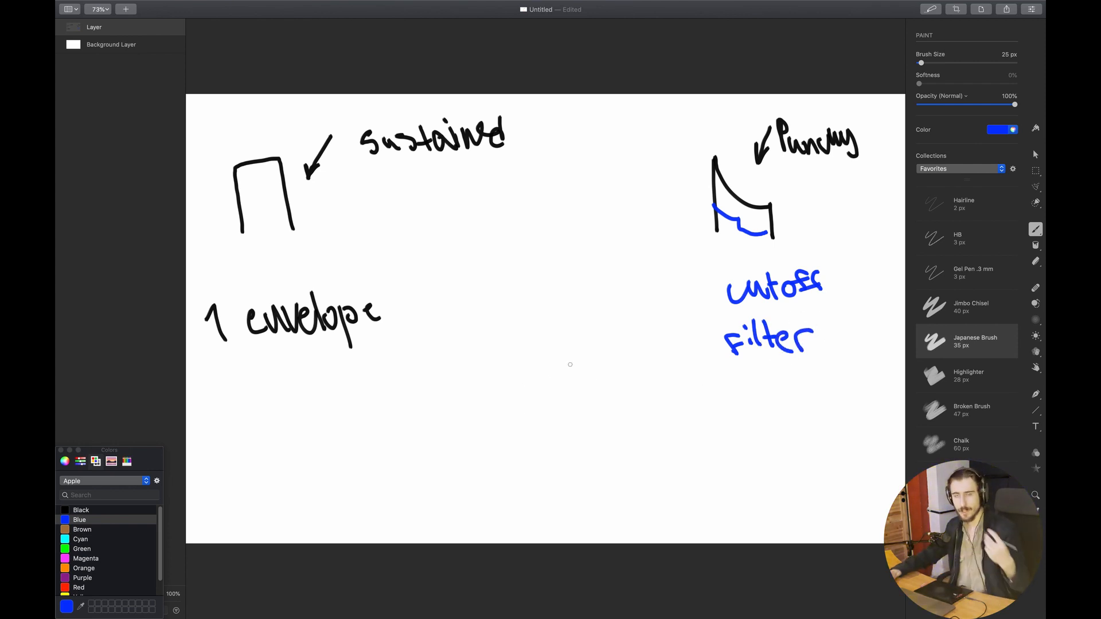
Draw three closely placed black note blocks, one above the other two, below the "1 envelope" text.
click(86, 510)
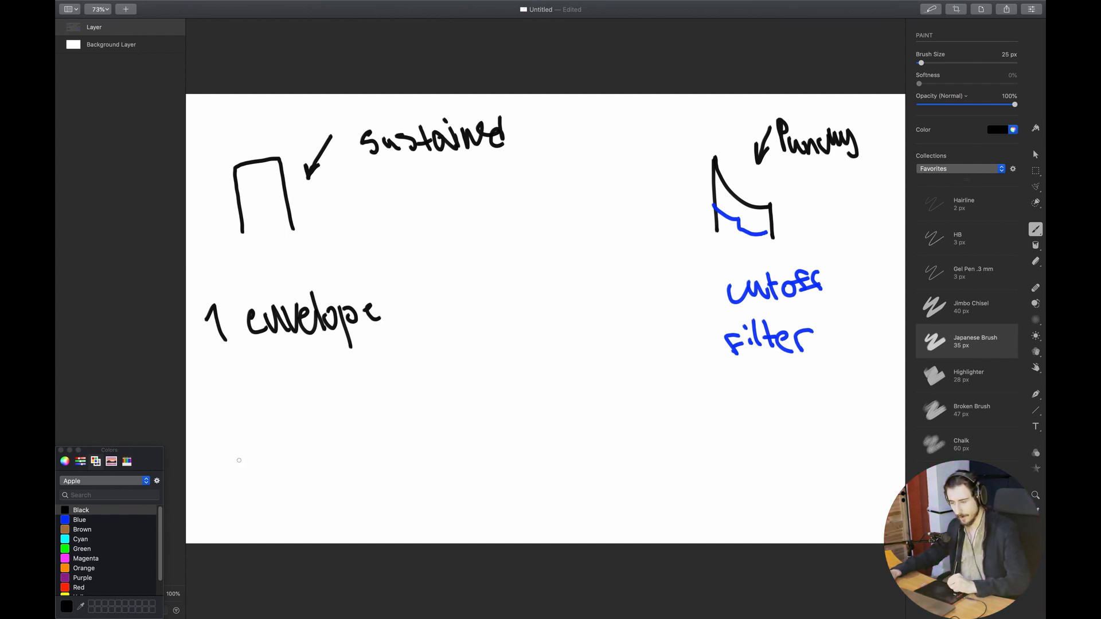
mouse_move(236, 457)
mouse_down()
mouse_move(247, 488)
mouse_move(305, 457)
mouse_move(227, 485)
mouse_up()
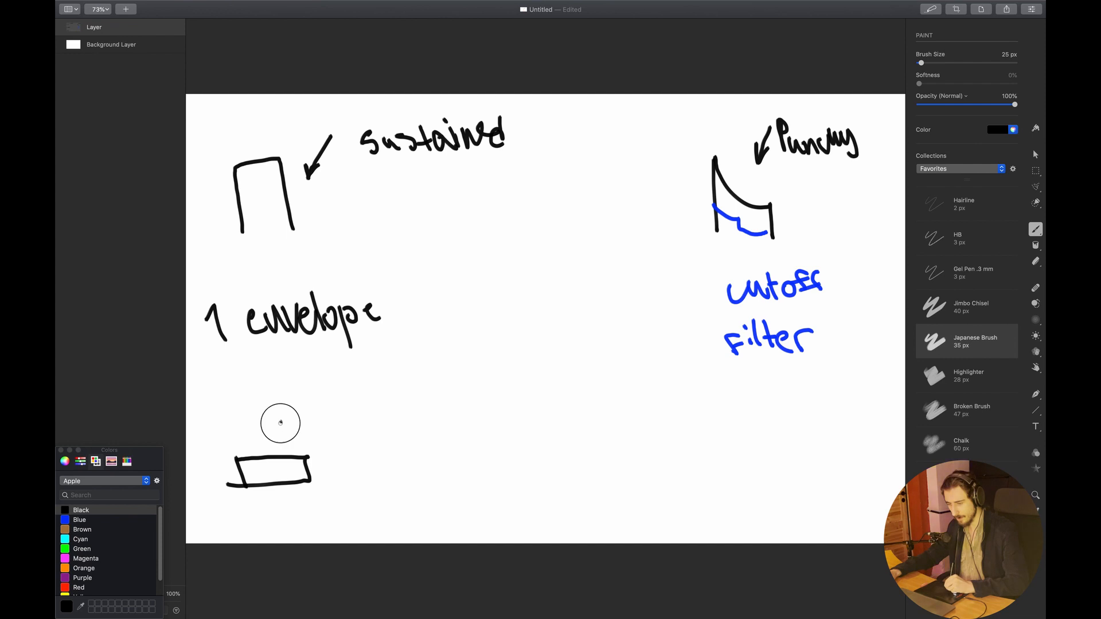
mouse_move(272, 418)
mouse_down()
mouse_move(322, 447)
mouse_move(320, 418)
mouse_move(271, 419)
mouse_up()
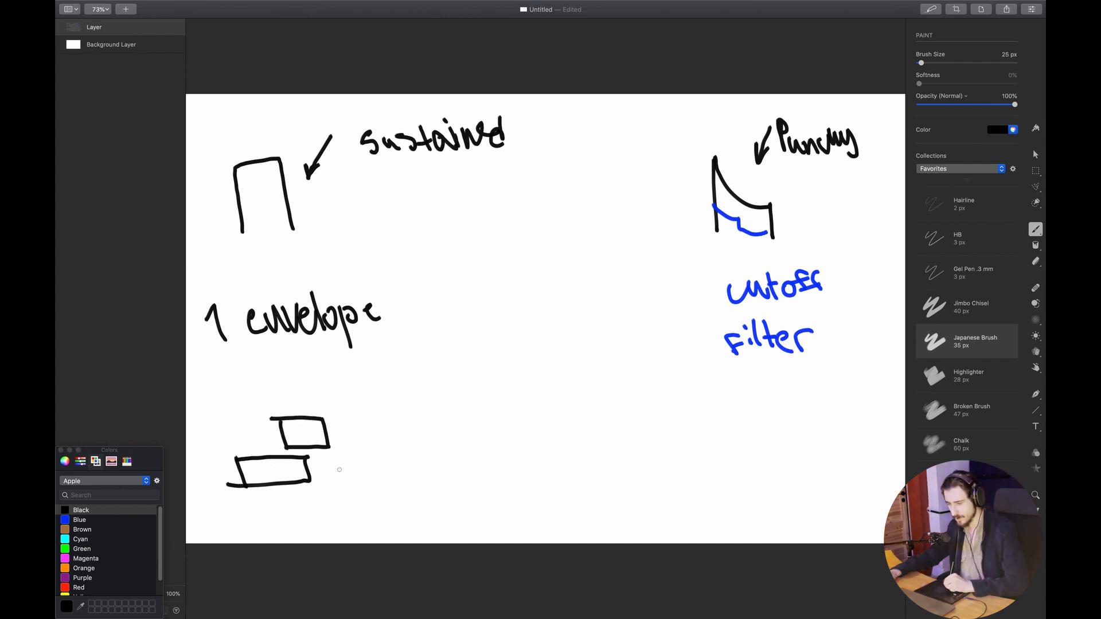
mouse_move(327, 460)
mouse_down()
mouse_move(333, 490)
mouse_move(391, 484)
mouse_move(324, 460)
mouse_up()
Draw three small, separated blue note blocks with an arrow across a gap below the "cutoff filter" text.
click(79, 520)
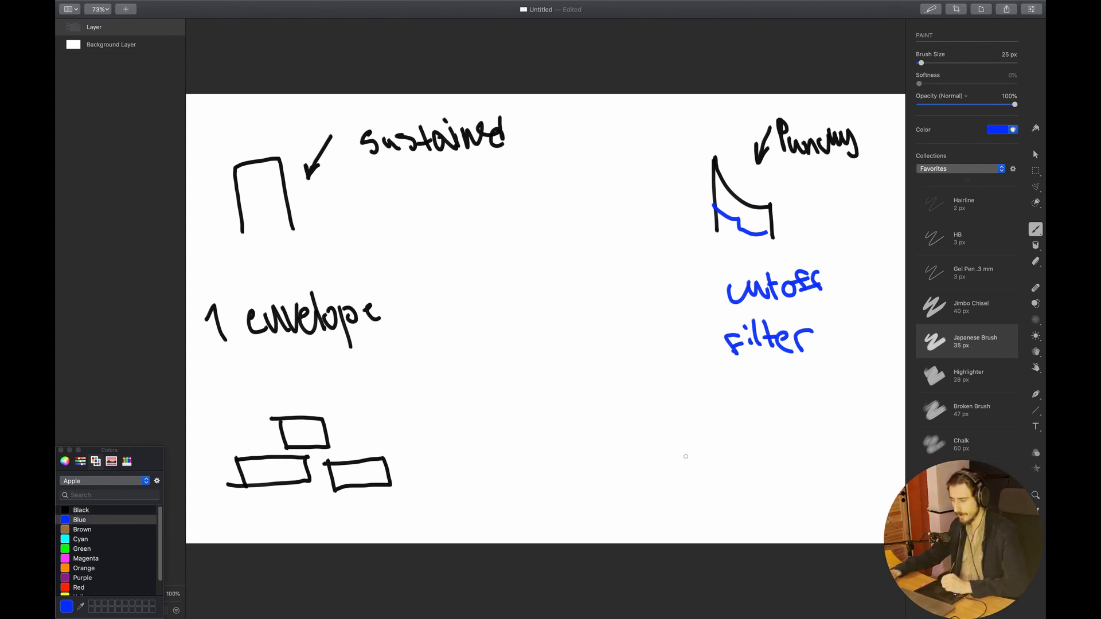
mouse_move(660, 446)
mouse_down()
mouse_move(717, 460)
mouse_move(740, 449)
mouse_move(717, 447)
mouse_up()
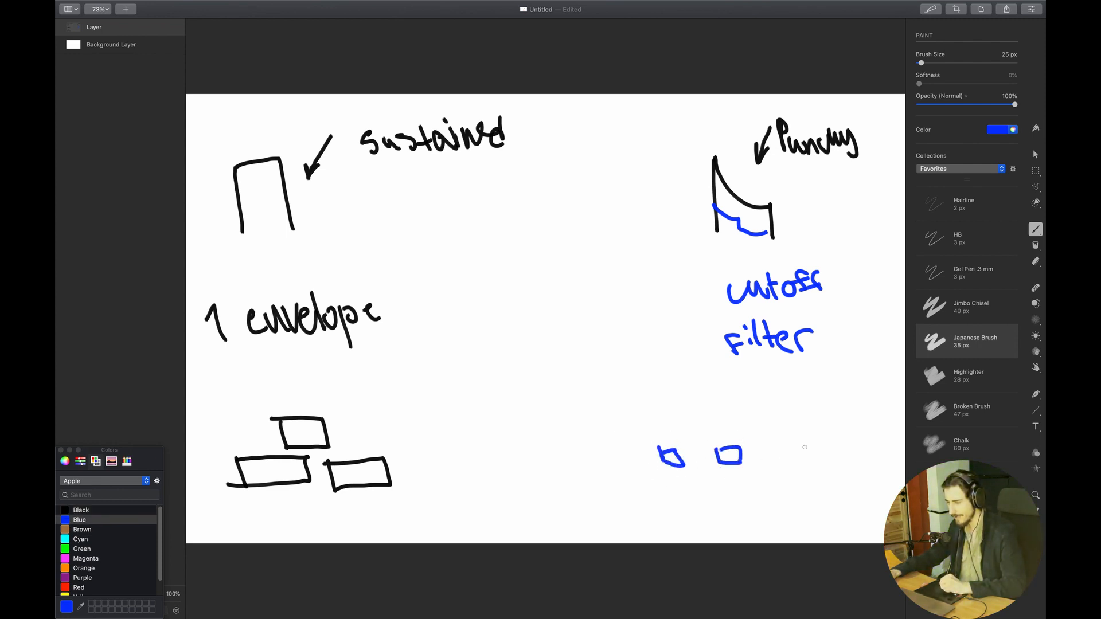
mouse_move(793, 447)
mouse_down()
mouse_move(817, 440)
mouse_move(797, 462)
mouse_move(747, 455)
mouse_move(770, 461)
mouse_up()
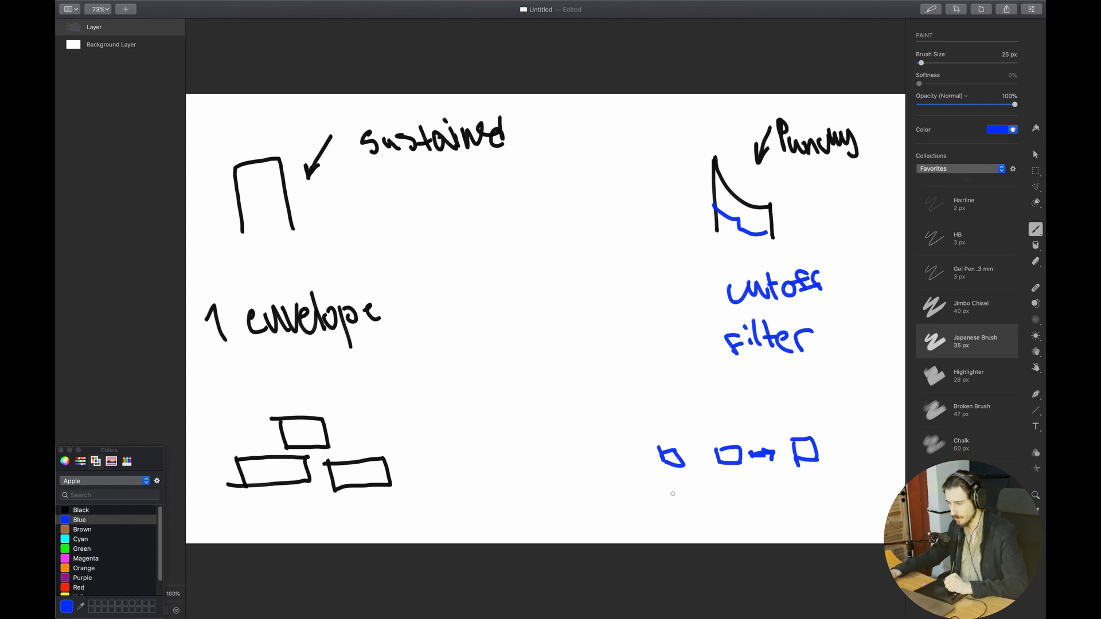
mouse_move(685, 427)
mouse_down()
mouse_move(697, 467)
mouse_move(706, 430)
mouse_up()
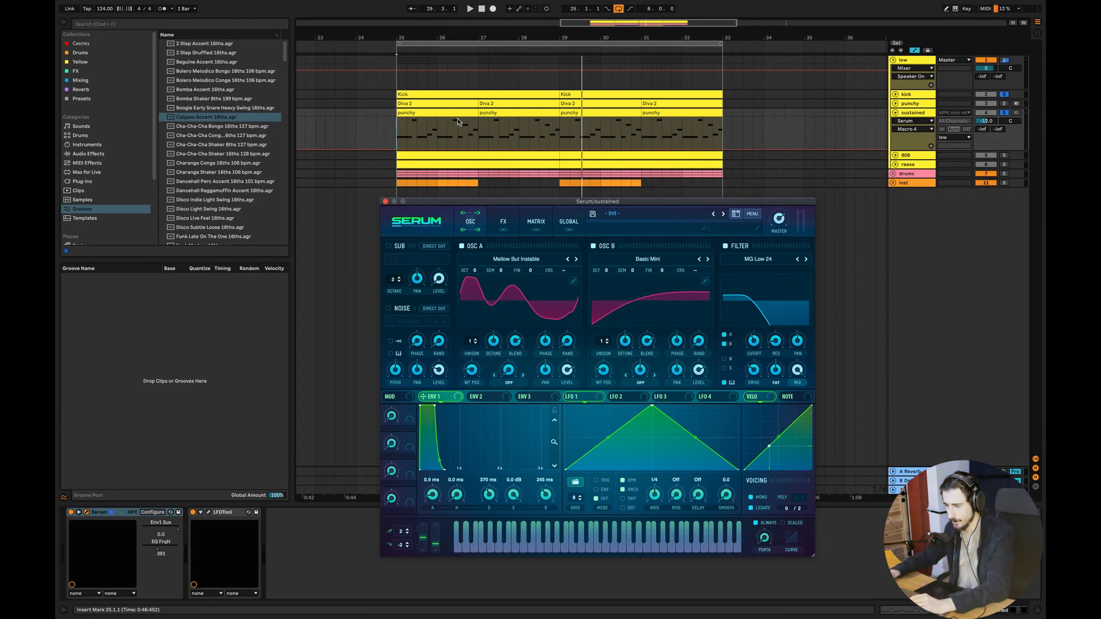
Switch to Ableton Live, close Serum, and open the punchy track's first Diva 2 clip to highlight the gaps between its notes.
click(386, 201)
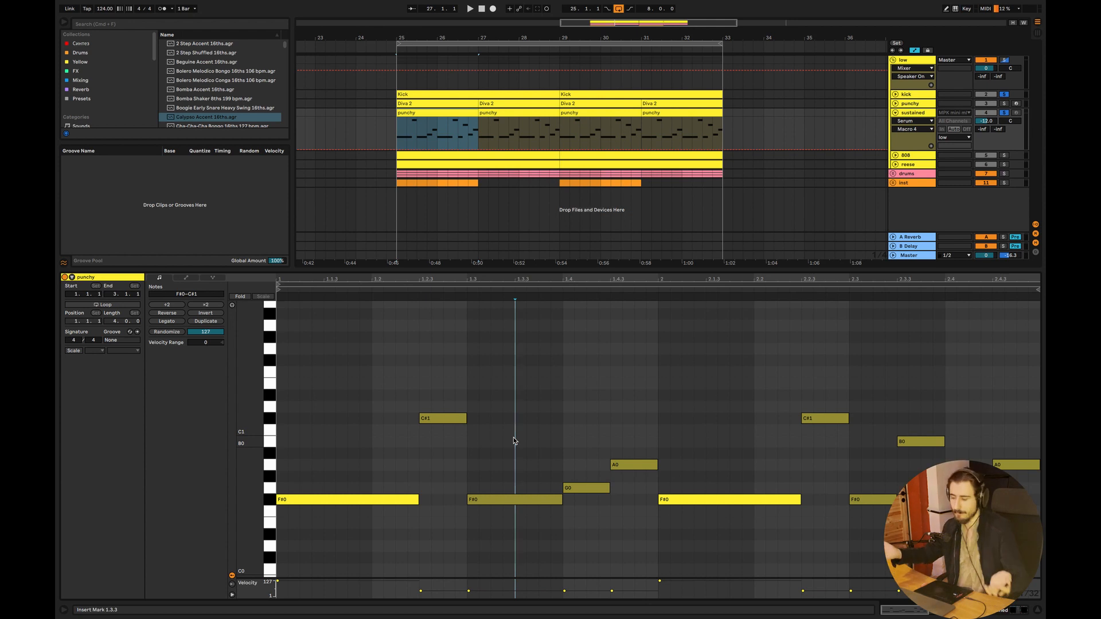
click(445, 103)
drag(354, 432, 383, 523)
click(439, 465)
drag(489, 446, 532, 490)
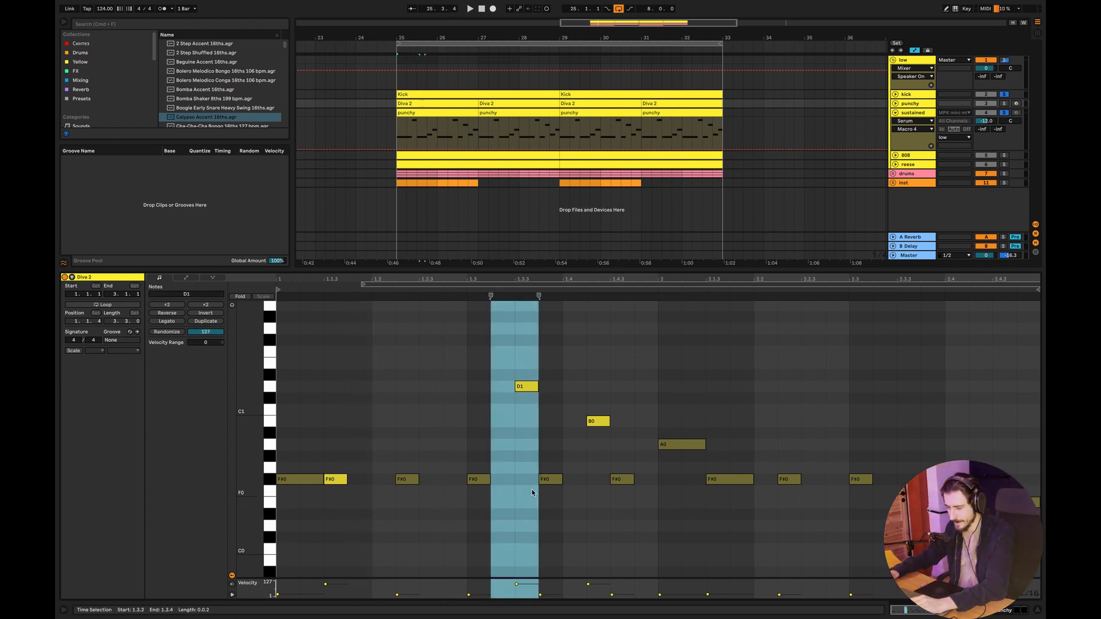
Close the clip's note editor, collapse the sustained track and open its Serum instance.
key(super+Tab)
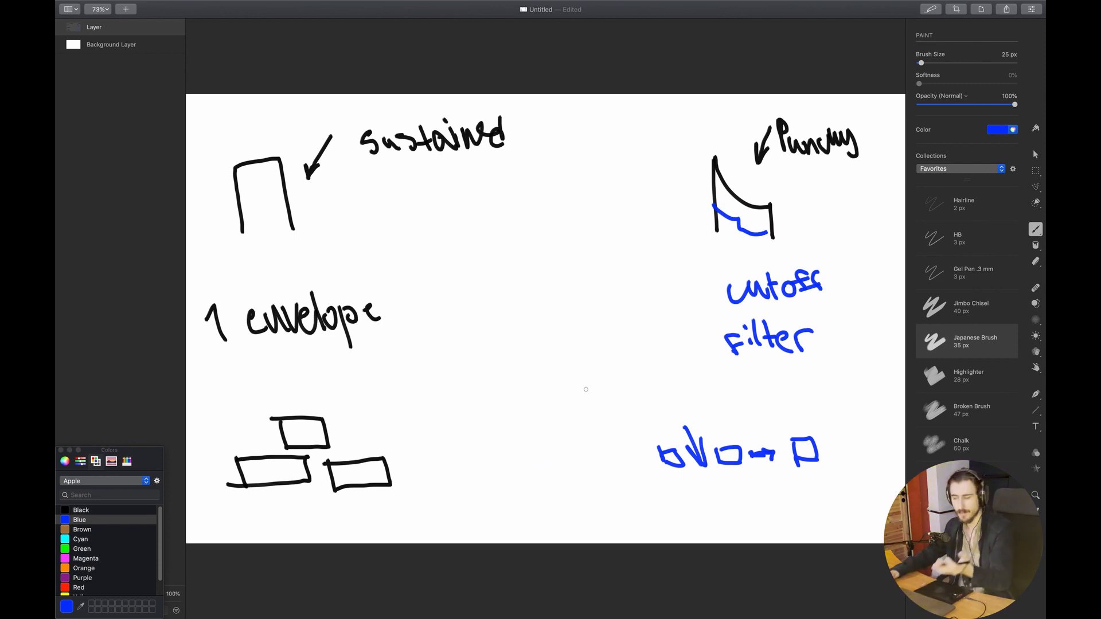
key(super+Tab)
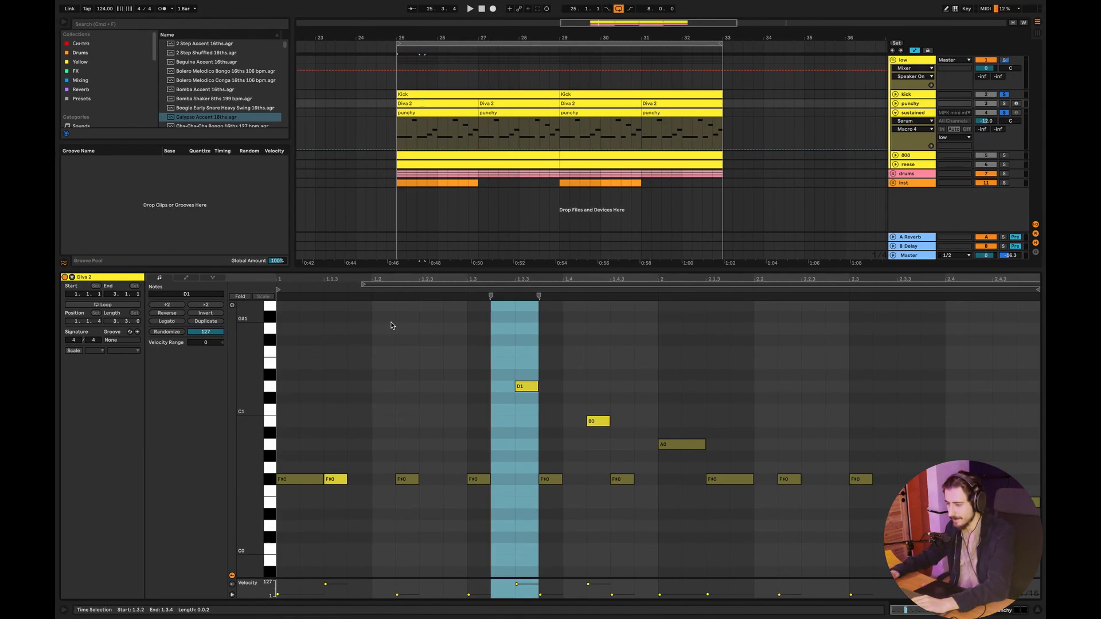
click(1037, 610)
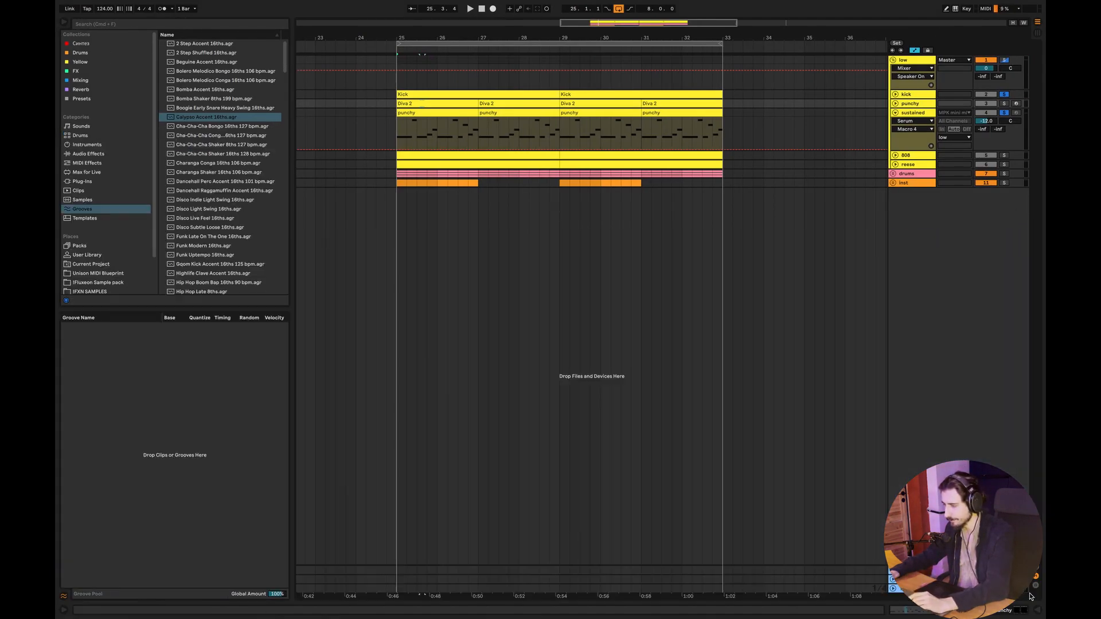
click(895, 113)
double_click(925, 113)
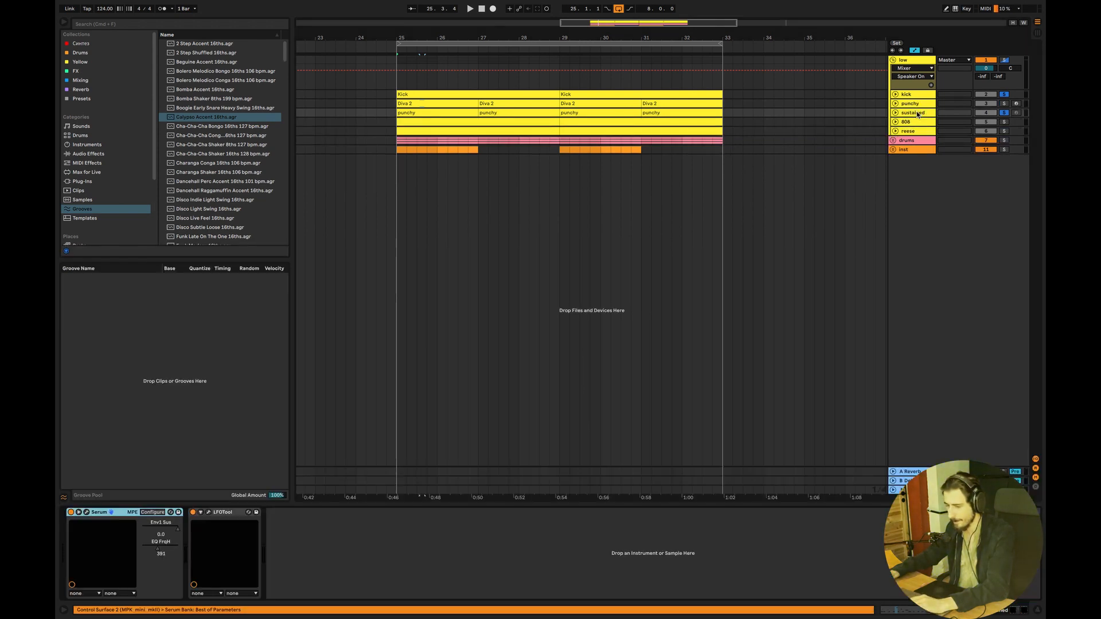
click(86, 512)
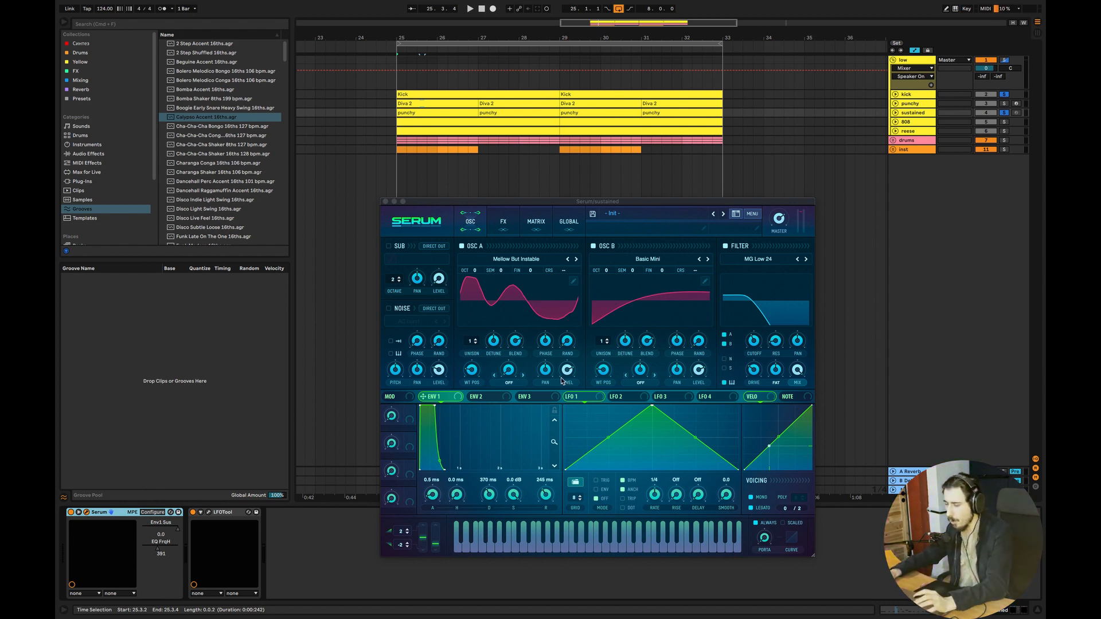
Assign Env 2 to the filter cutoff of the sustained bass, adjusting the modulation depth and lowering the cutoff slightly during playback.
click(481, 396)
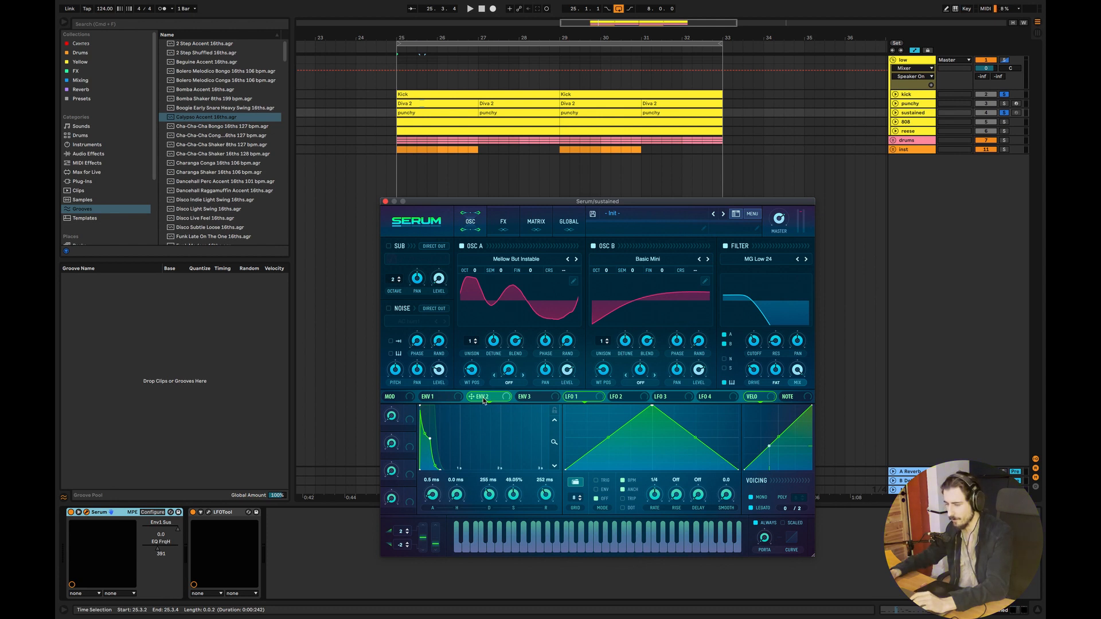
drag(484, 399, 763, 348)
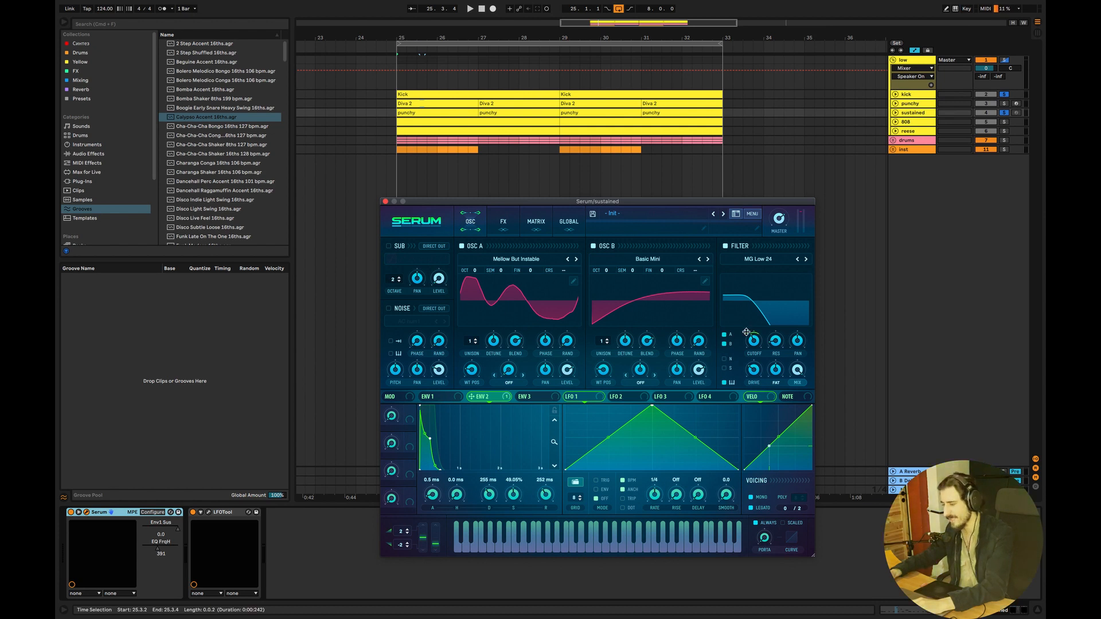
drag(746, 332, 750, 328)
key(space)
mouse_move(754, 341)
mouse_down()
mouse_move(756, 332)
mouse_move(755, 352)
mouse_up()
Raise the German LP effects filter cutoff to about 1278 Hz, readjust Env 2's depth on the main filter cutoff, and stop playback.
click(503, 222)
drag(608, 329, 612, 314)
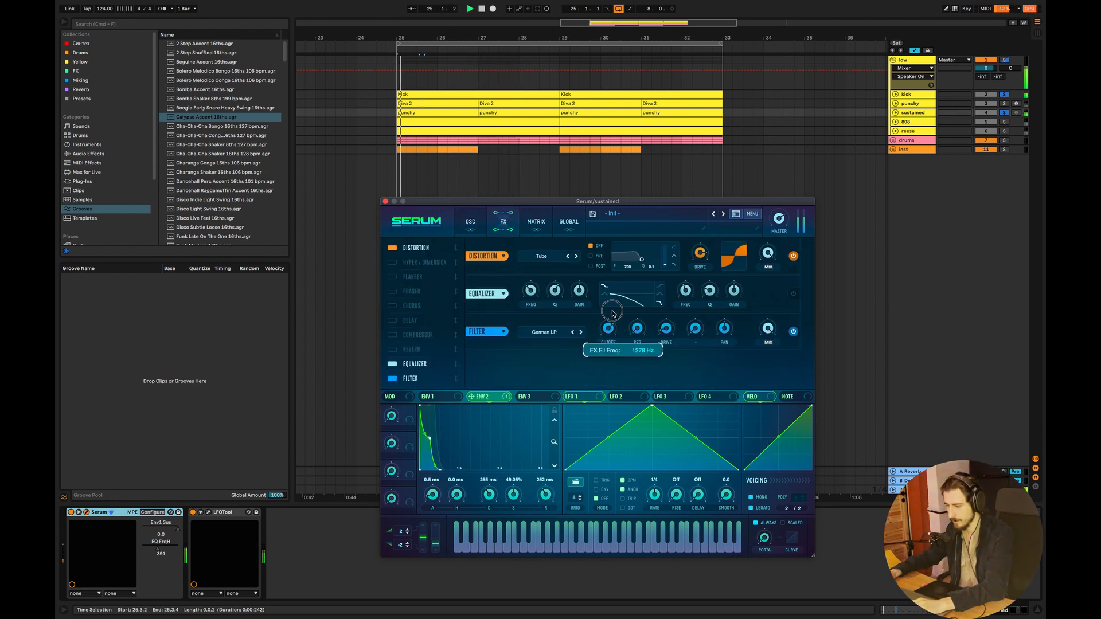
click(470, 221)
drag(746, 333, 744, 338)
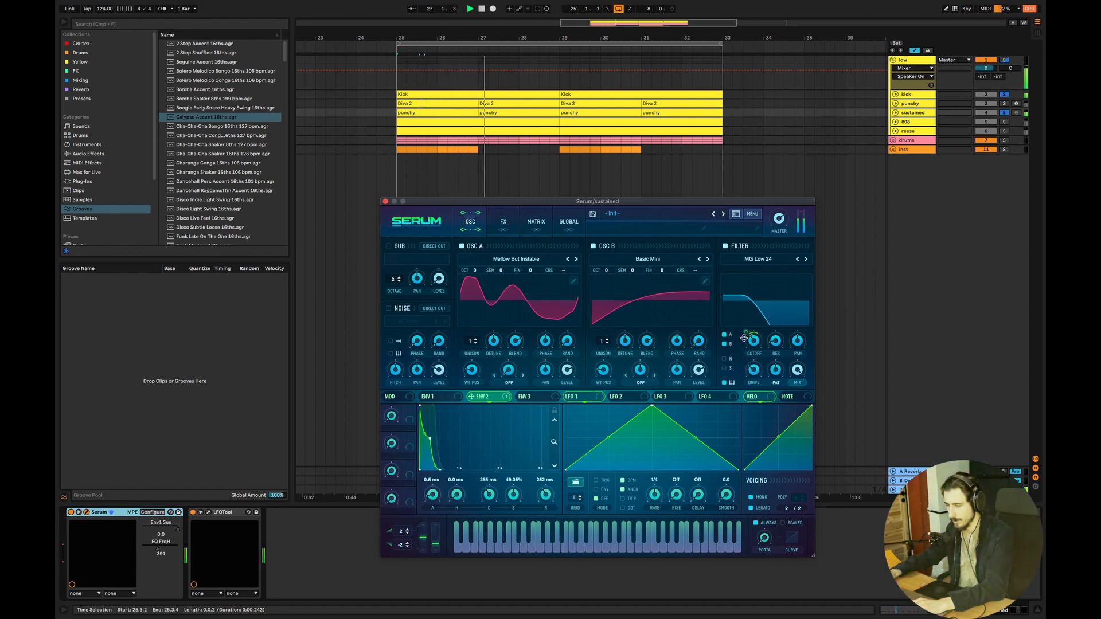
key(space)
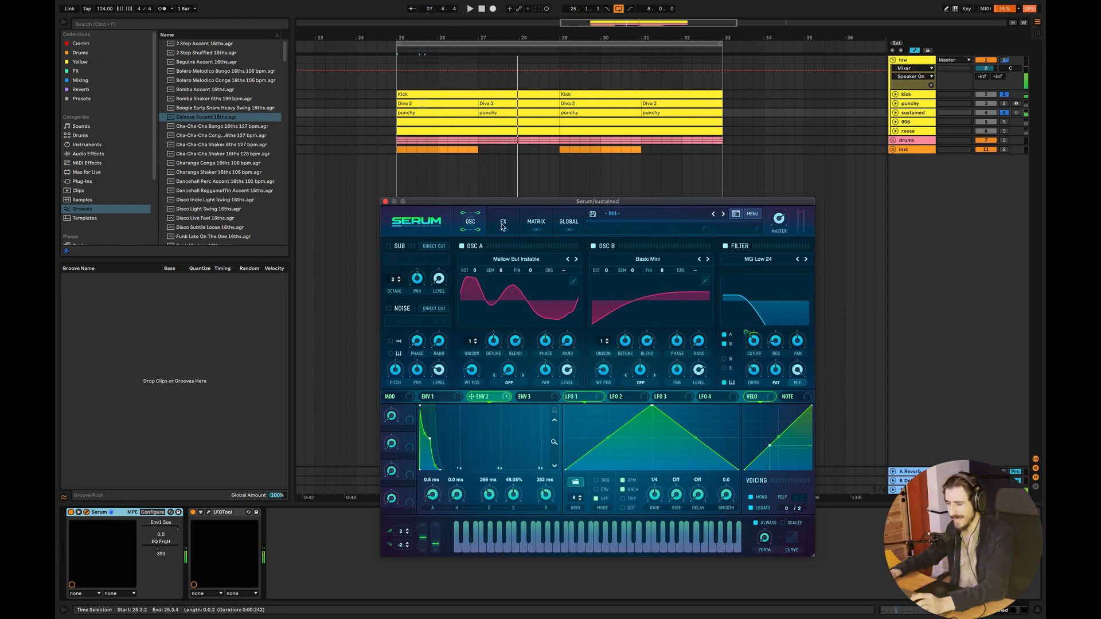
Inspect the effects filter, return to the oscillator page and route Env 2 to the main filter cutoff again.
click(503, 225)
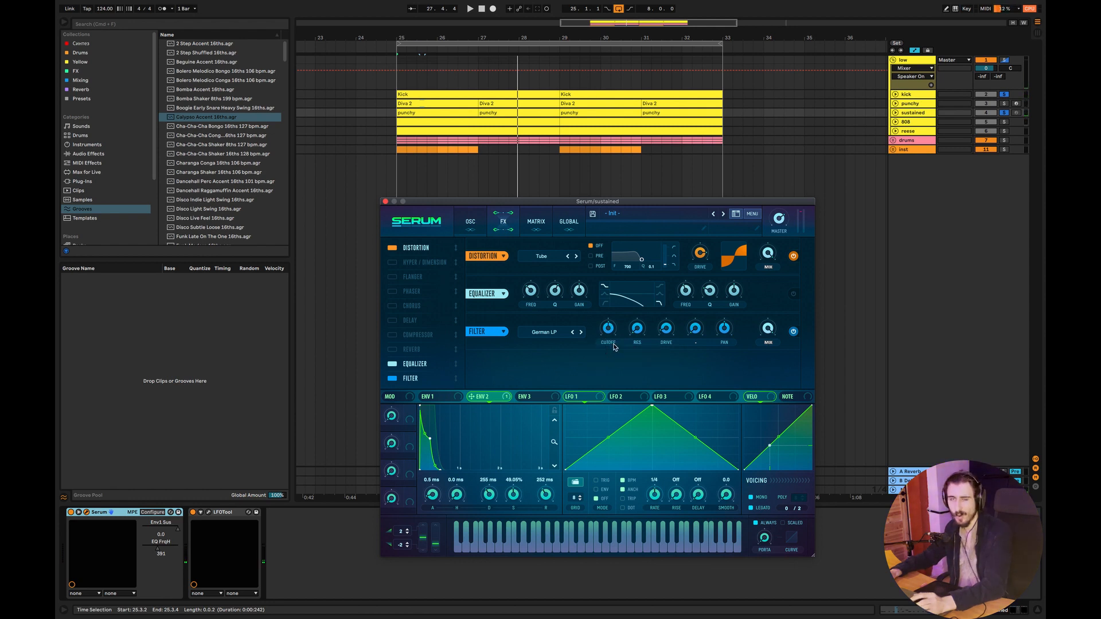
click(467, 220)
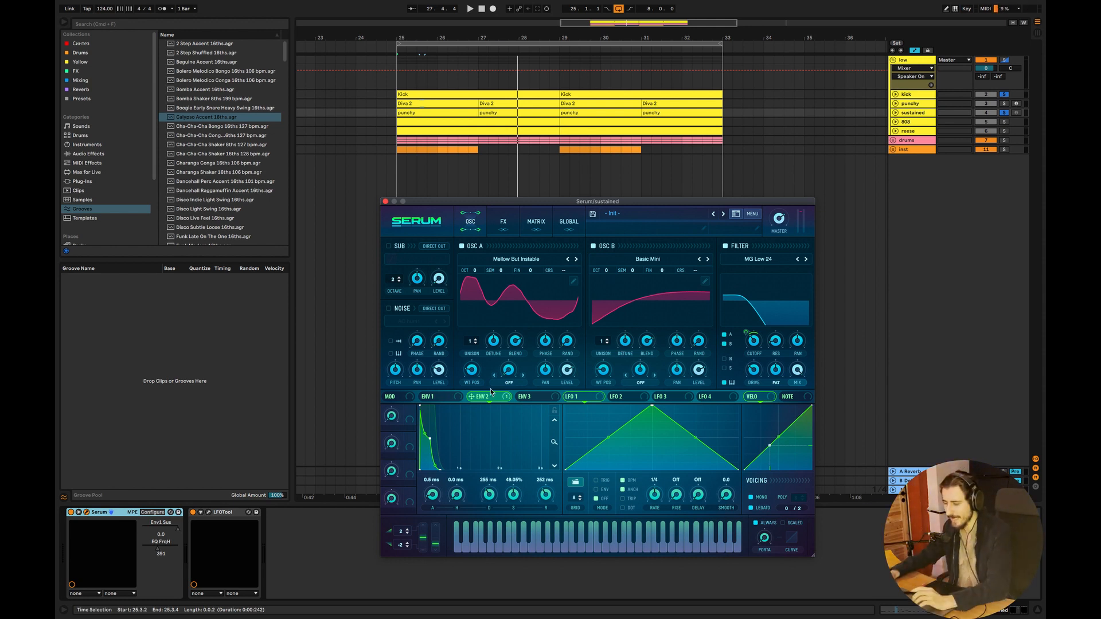
drag(472, 396, 754, 341)
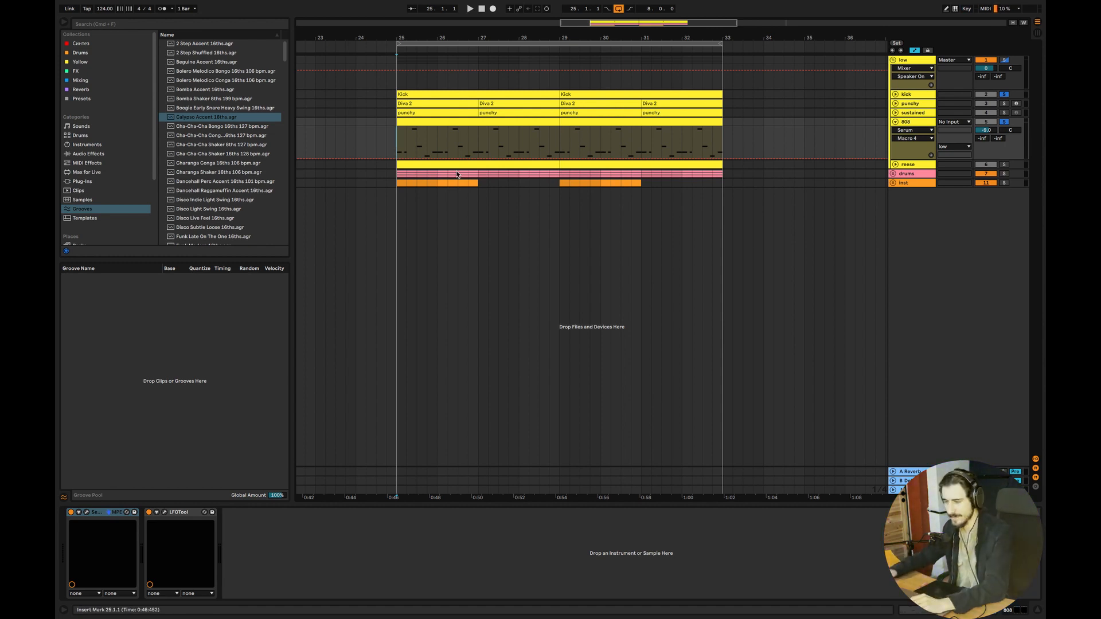
Play the 808 track from bar 25, and draw a red arrow pointing at envelope #2 in the "808 Bass" sketch.
key(space)
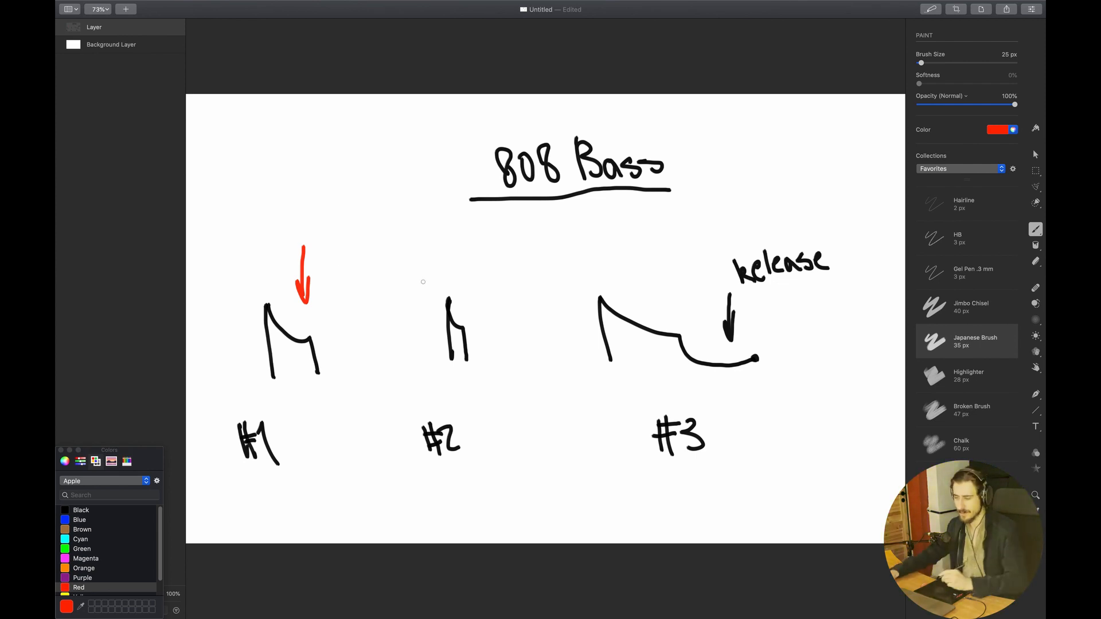
mouse_move(485, 269)
mouse_down()
mouse_move(467, 300)
mouse_move(487, 299)
mouse_up()
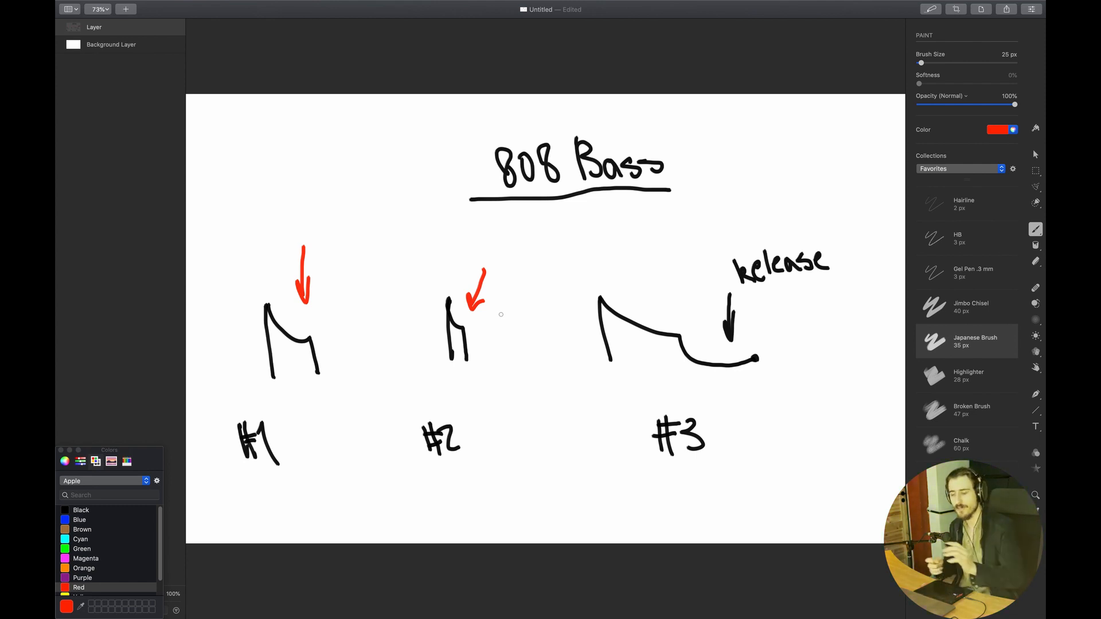
Switch to Ableton Live, bypass all LFO 1 destinations in the 808's Serum, and move its window clear of the tracks.
key(super+Tab)
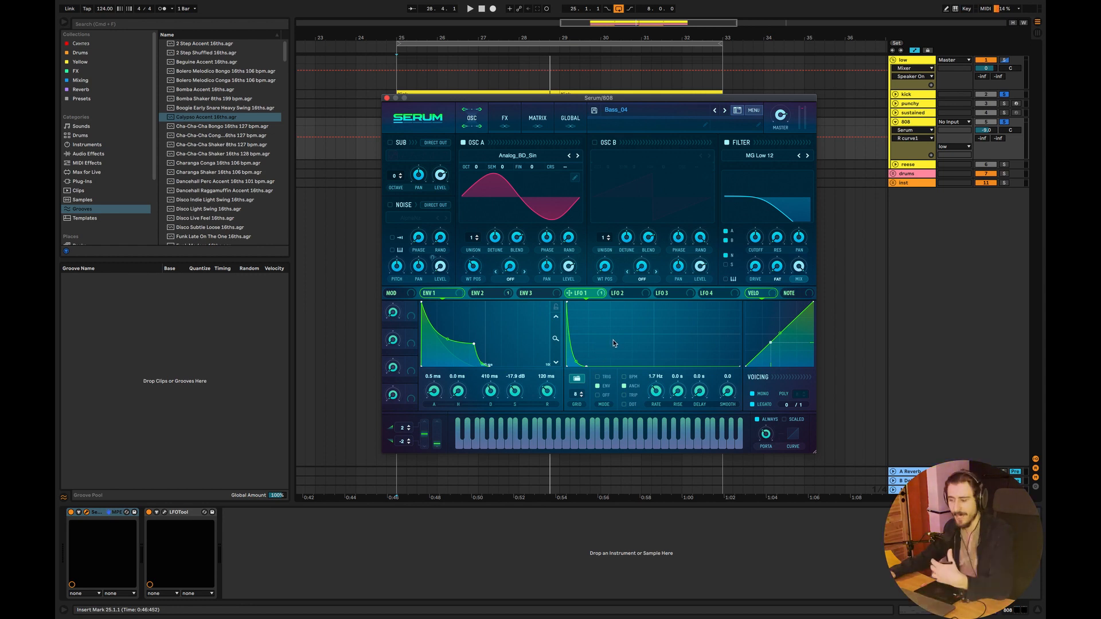
right_click(594, 292)
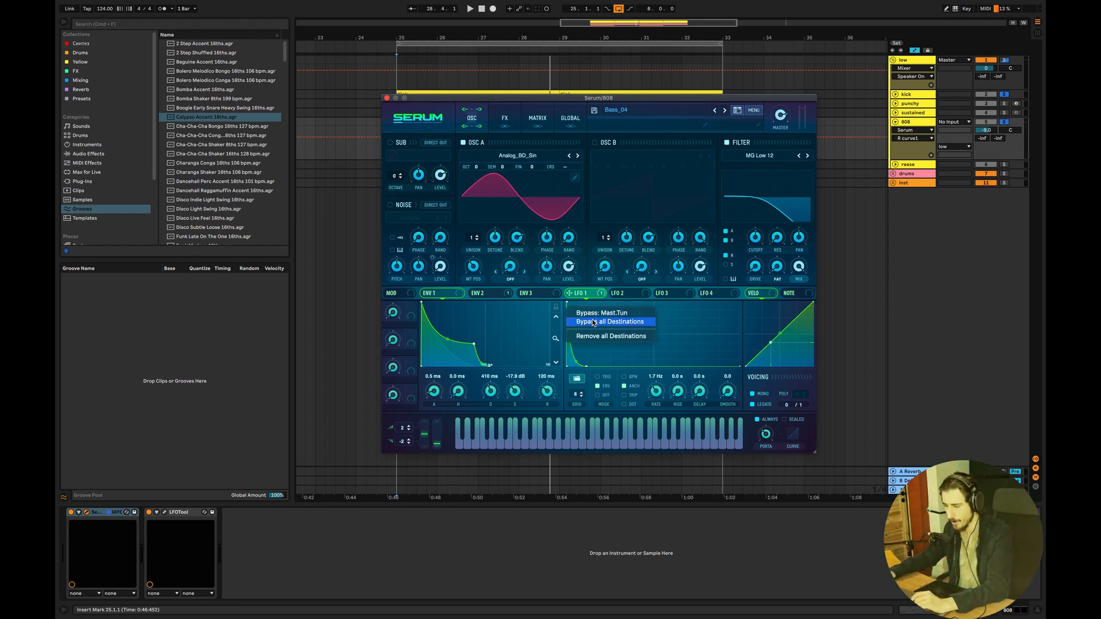
click(610, 321)
drag(528, 101, 520, 201)
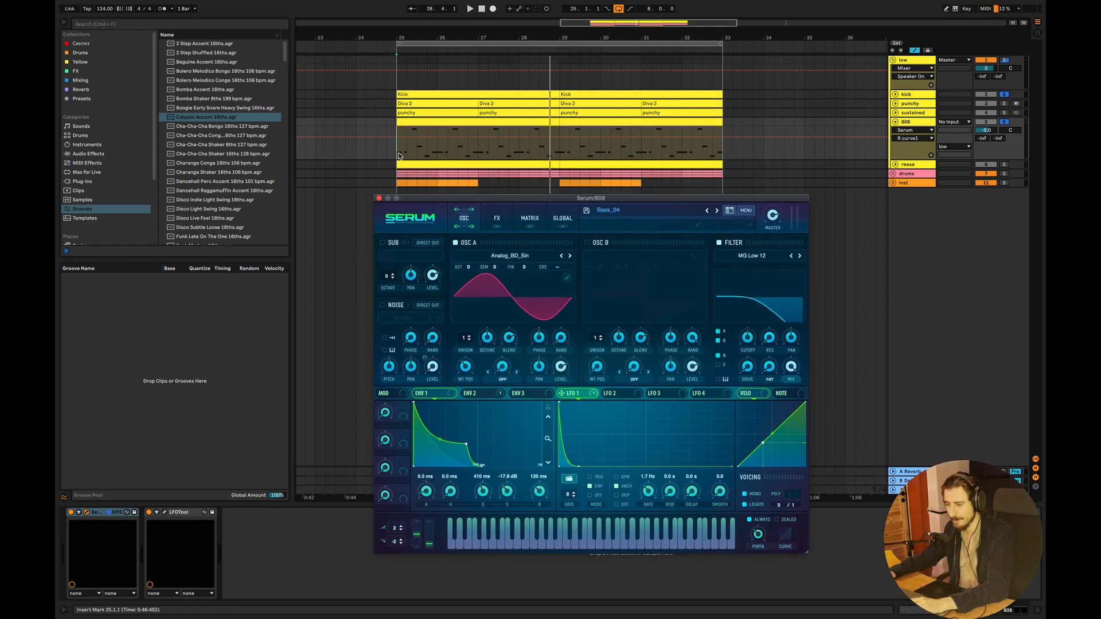
Audition the 808 bass from bar 25 with LFO 1 bypassed, first with the kick and again without it.
click(400, 155)
key(space)
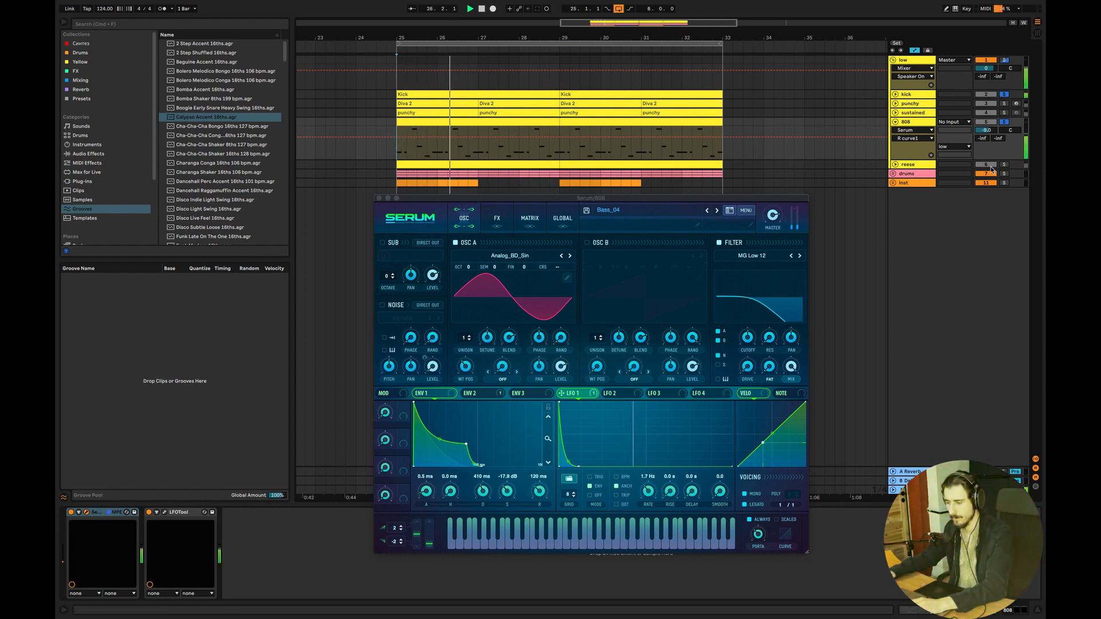
key(space)
key(space)
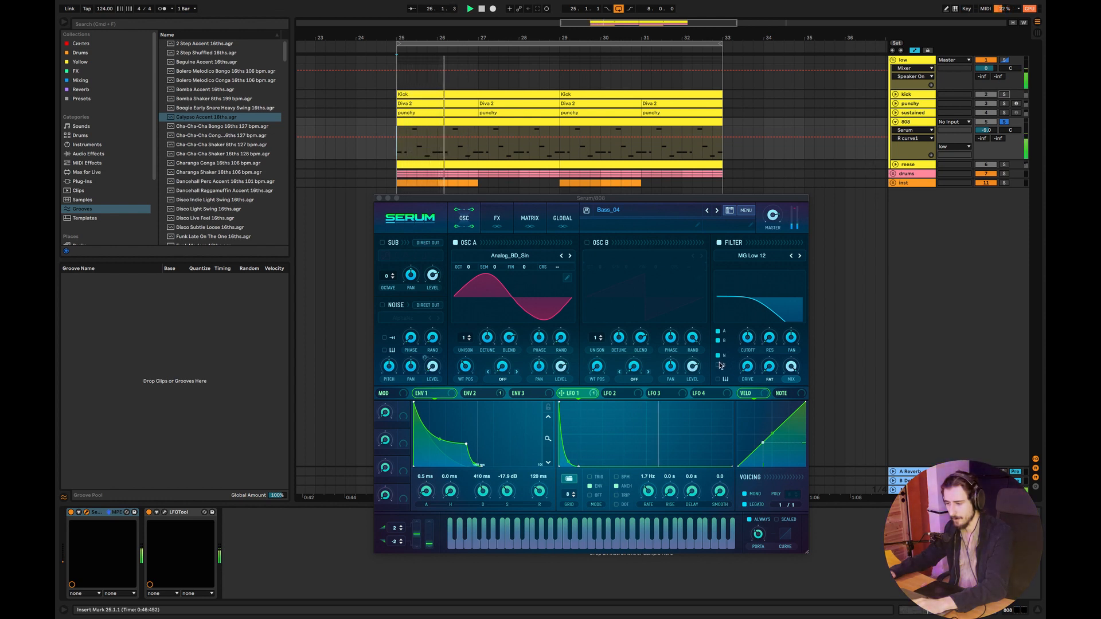
key(space)
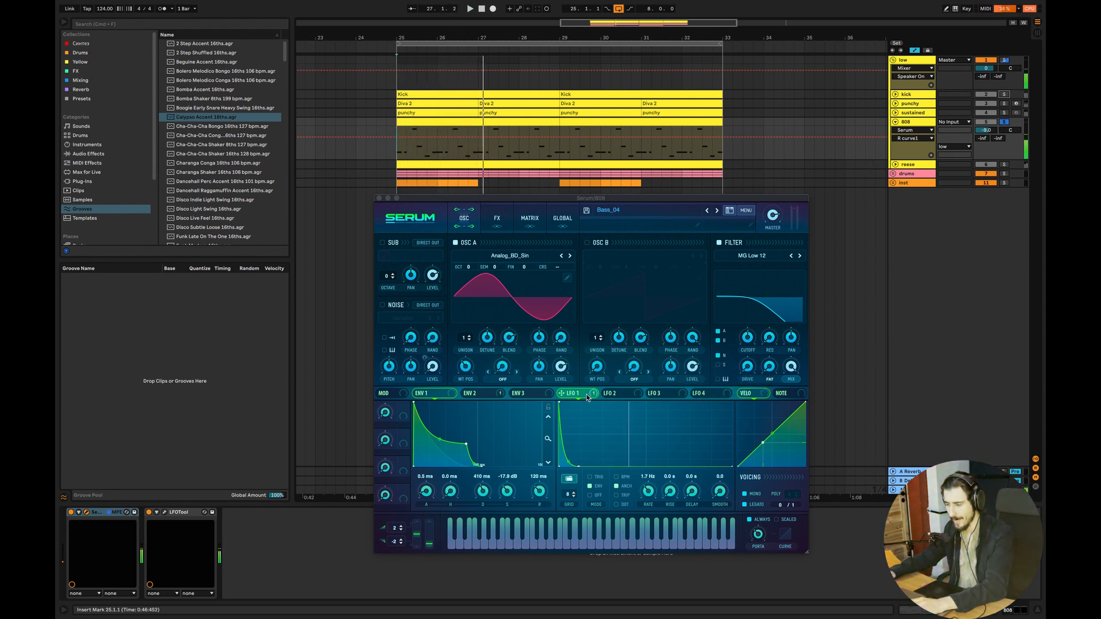
Re-enable LFO 1's modulation of the master tuning and audition the 808 bass from bar 25.
right_click(585, 395)
click(581, 413)
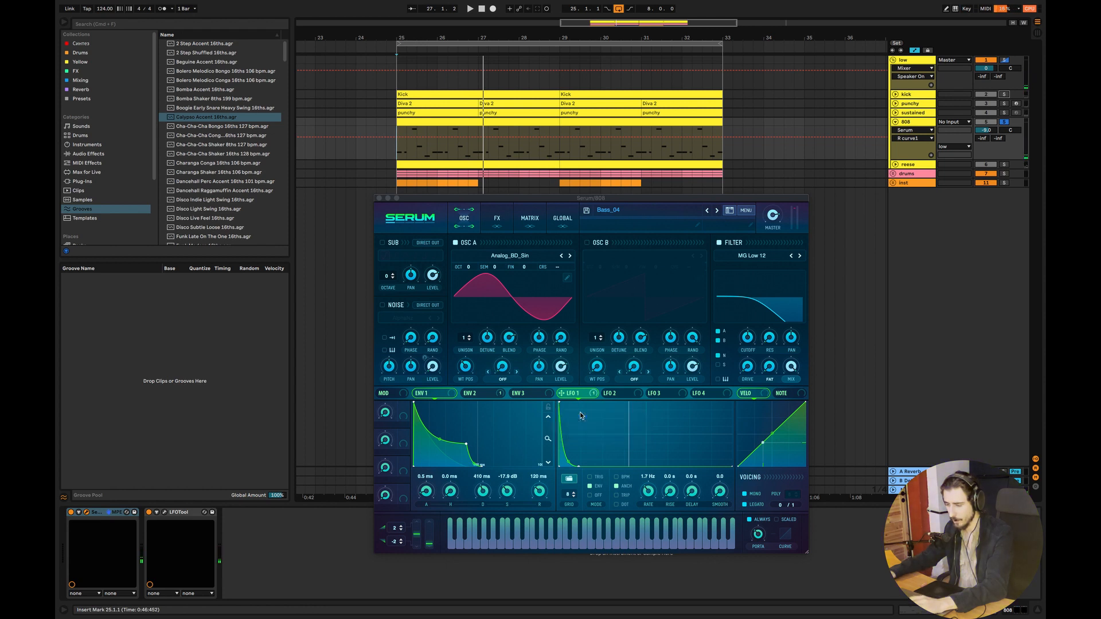
key(space)
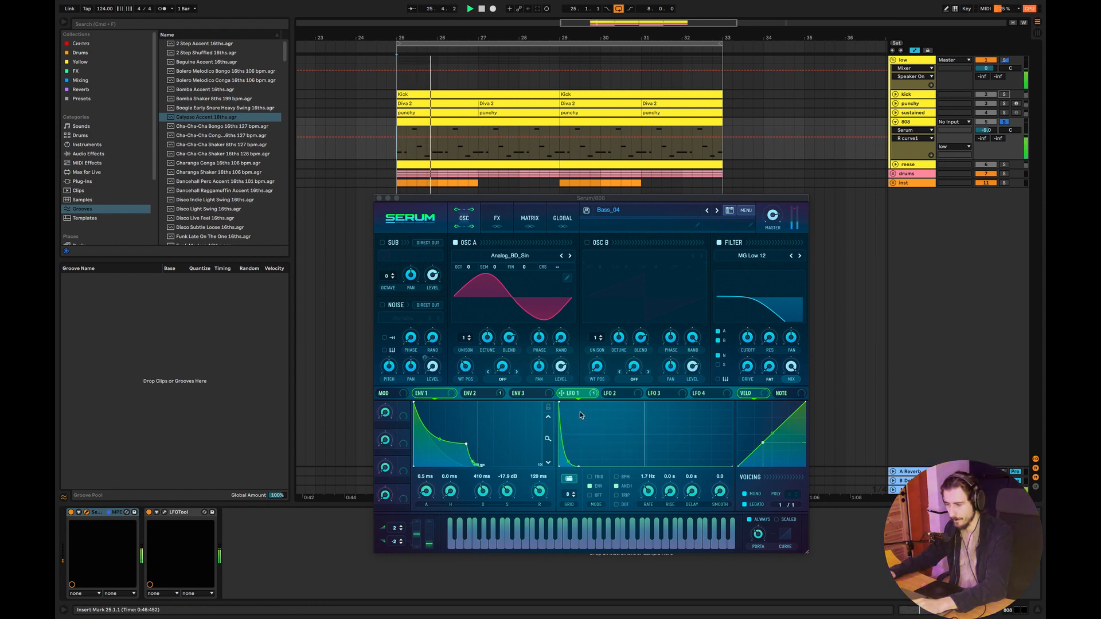
key(space)
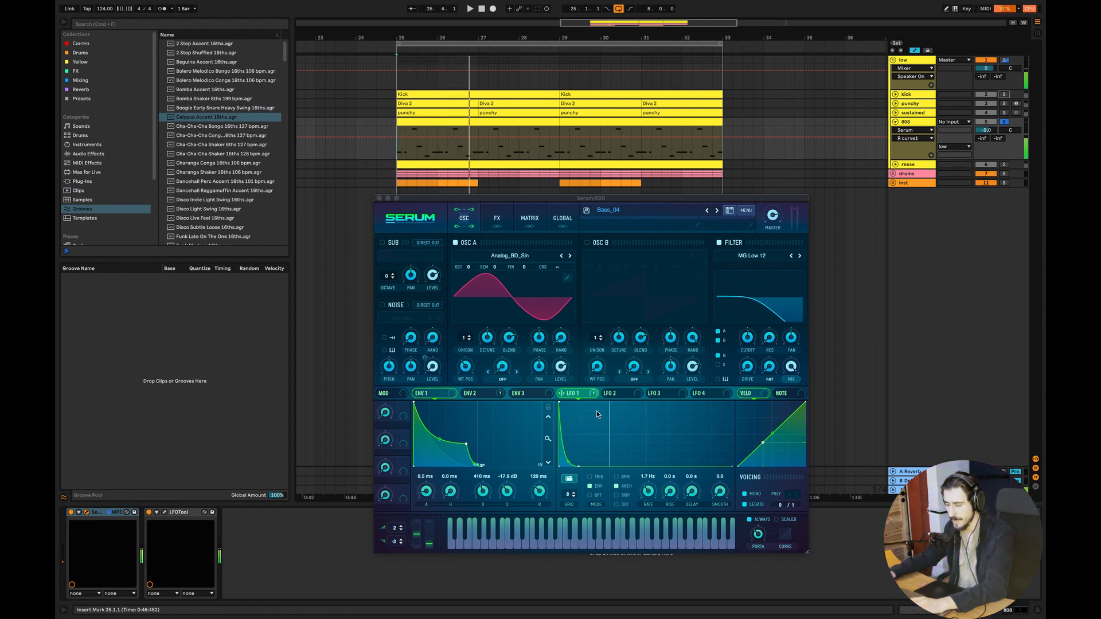
Switch to the "808 Bass" sketch, set the brush color to Blue and write a short note in the canvas's upper-left corner.
key(super+Tab)
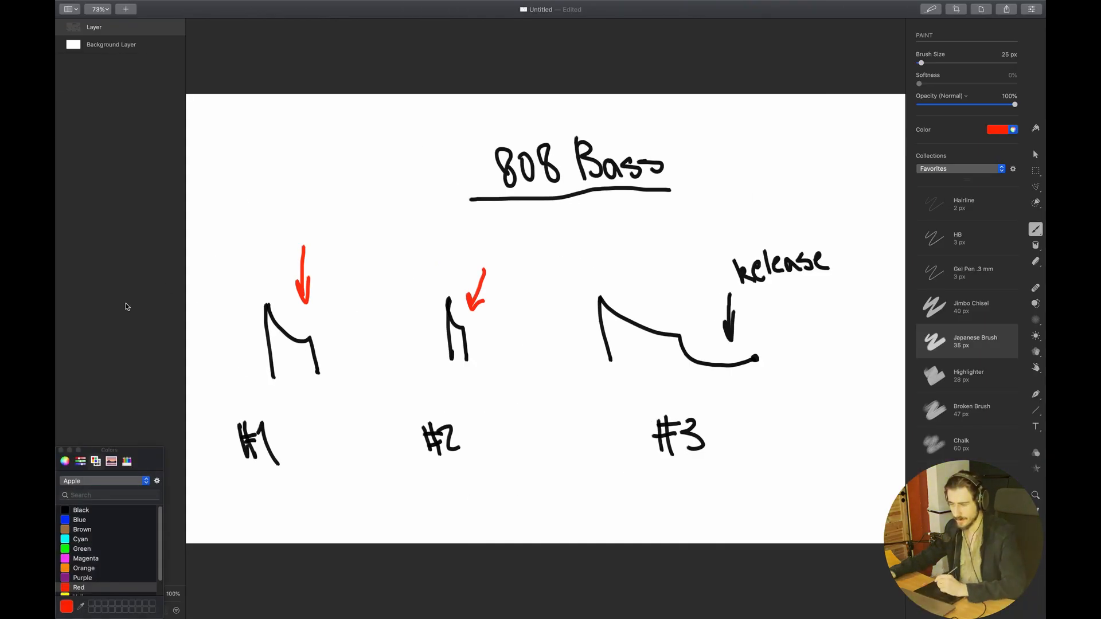
click(86, 519)
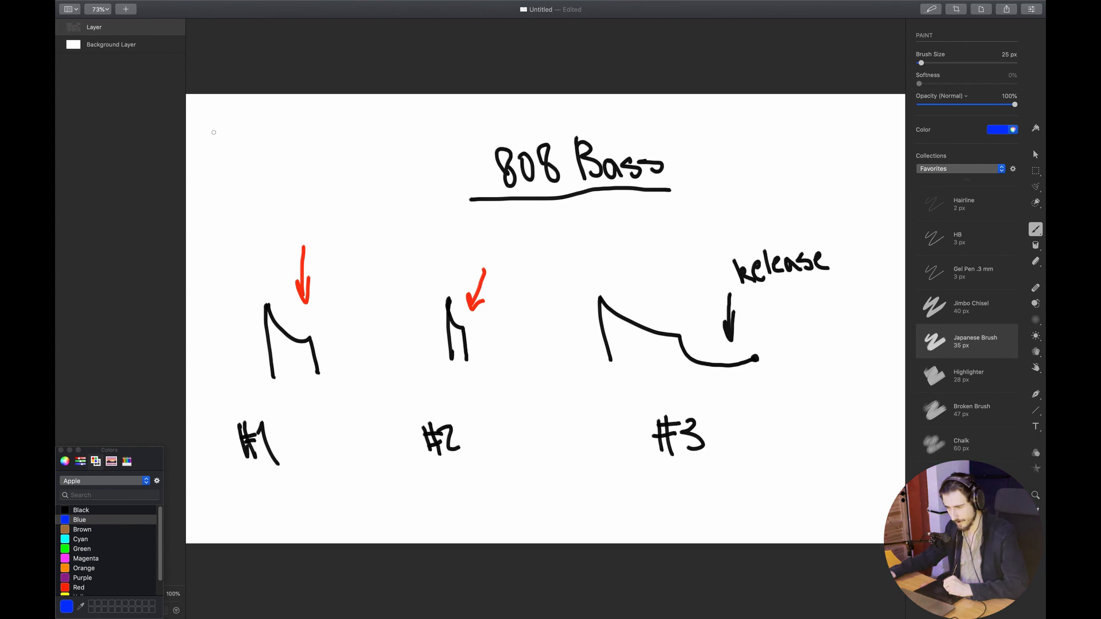
mouse_move(211, 123)
mouse_down()
mouse_move(215, 158)
mouse_move(224, 140)
mouse_move(231, 156)
mouse_move(278, 132)
mouse_move(305, 152)
mouse_move(304, 139)
mouse_move(337, 148)
mouse_move(338, 131)
mouse_move(351, 150)
mouse_up()
click(322, 122)
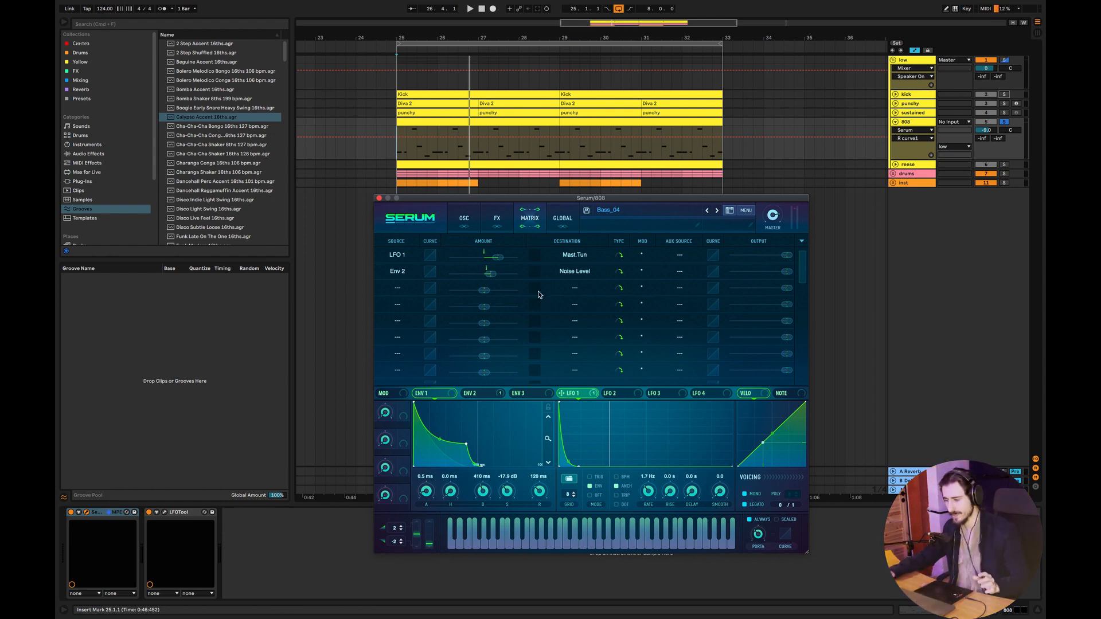
Examine the source and destination options of the LFO 1 to Mast.Tun routing in Serum's modulation matrix, leaving the assignment as it is.
click(399, 256)
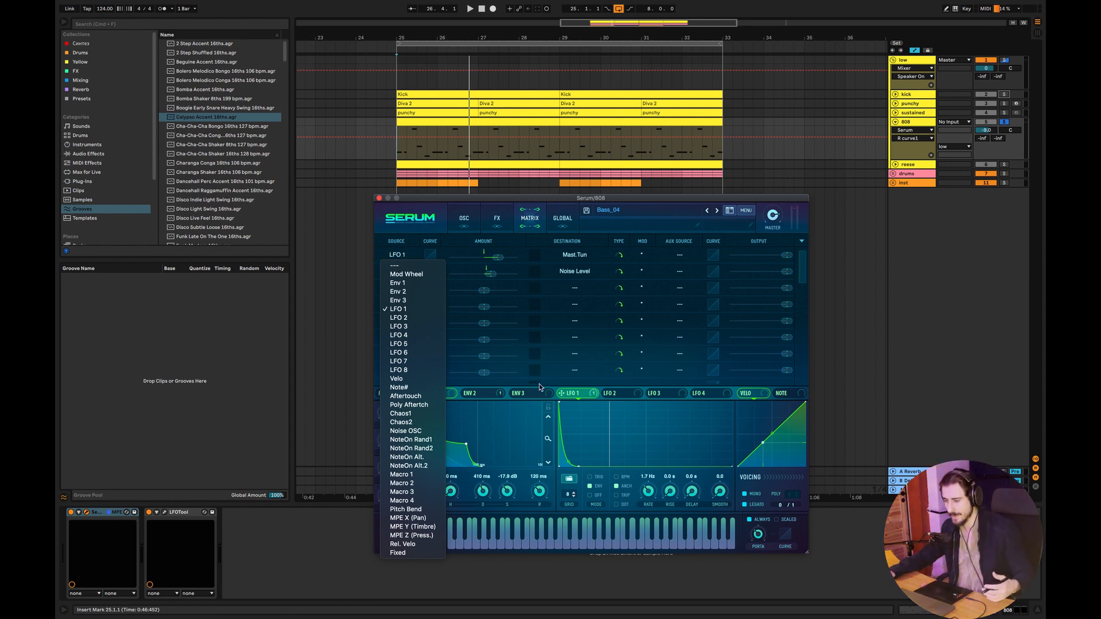
click(554, 374)
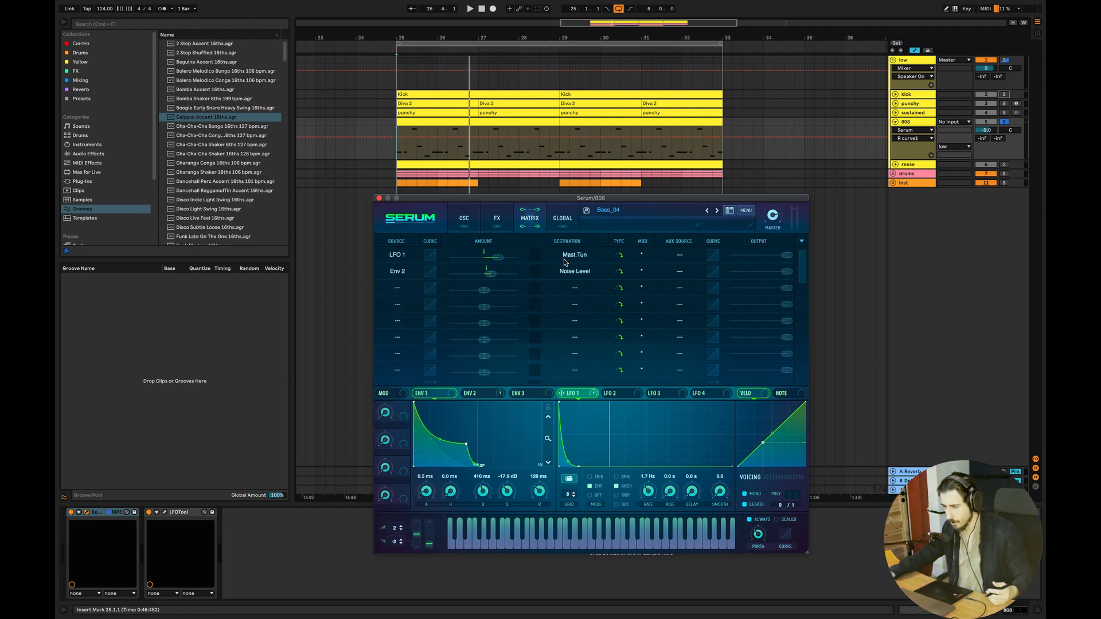
click(578, 257)
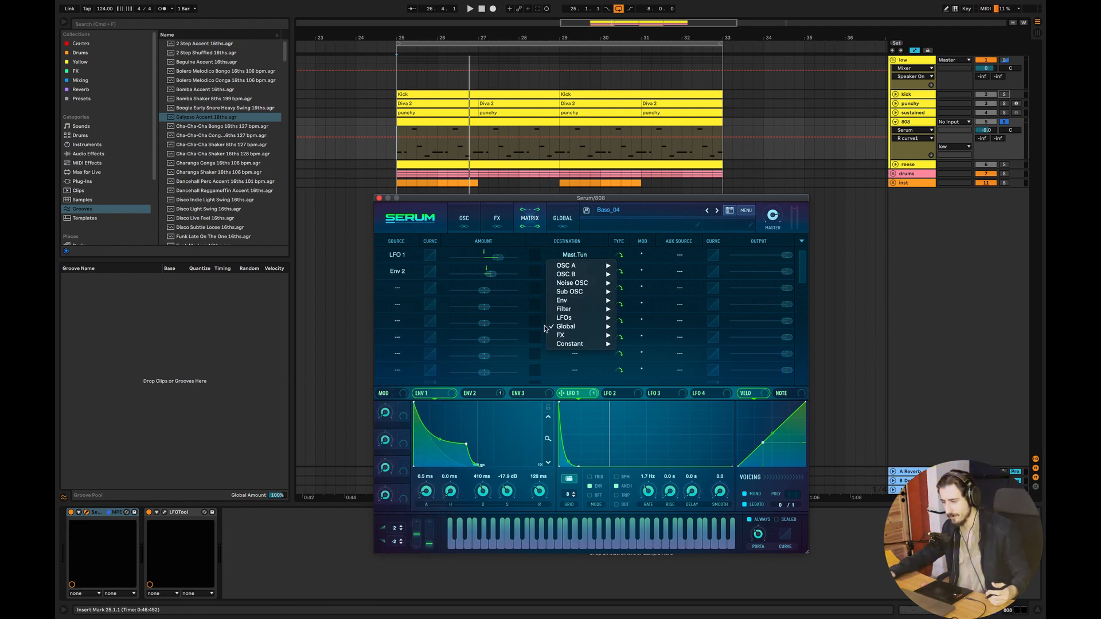
mouse_move(564, 328)
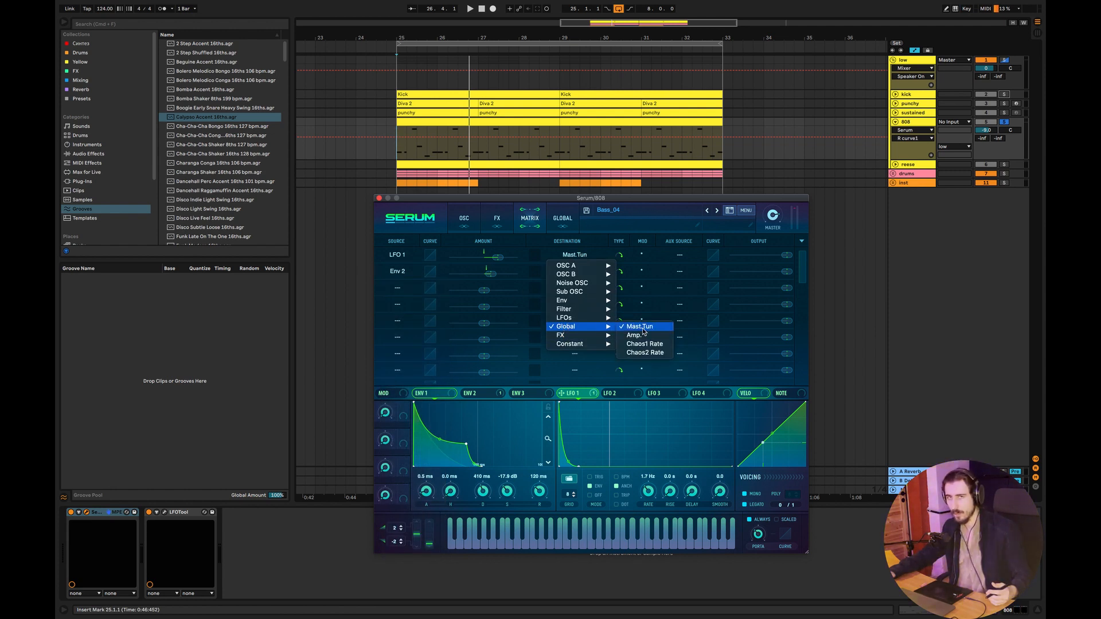
click(735, 248)
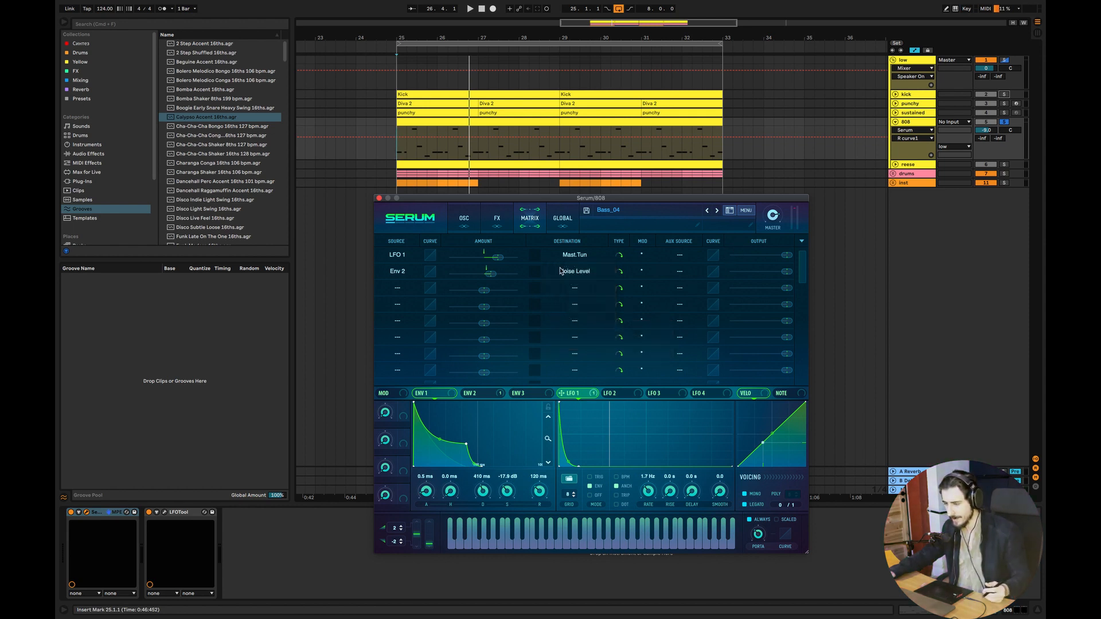
Point out the LFO 1 modulation amount for Mast.Tun and set LFO 1's rate to 0.5 Hz.
click(499, 259)
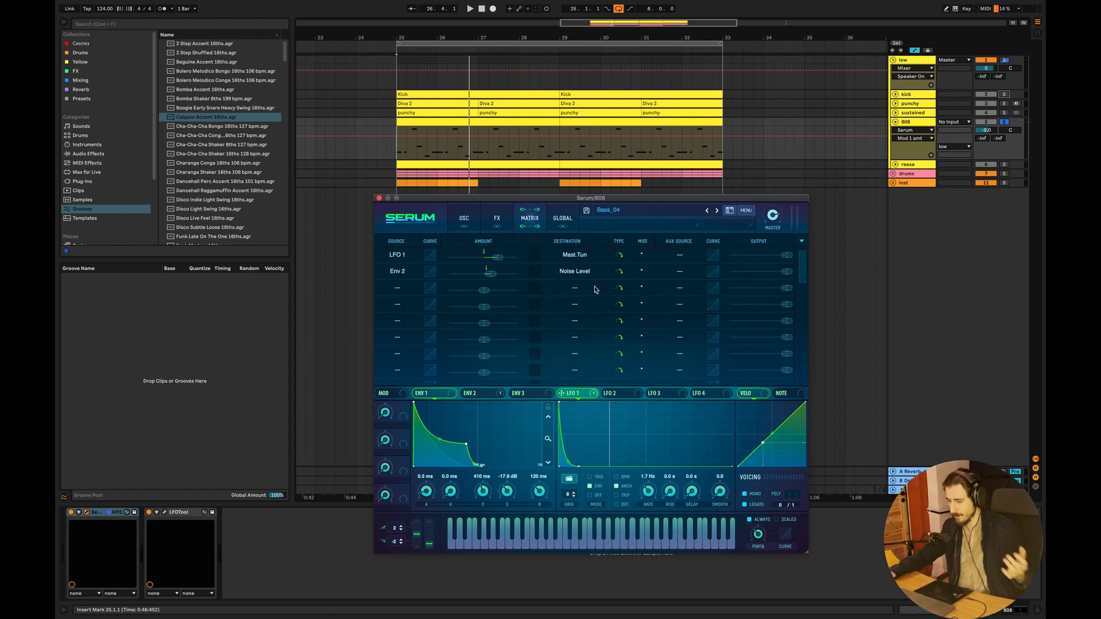
click(650, 497)
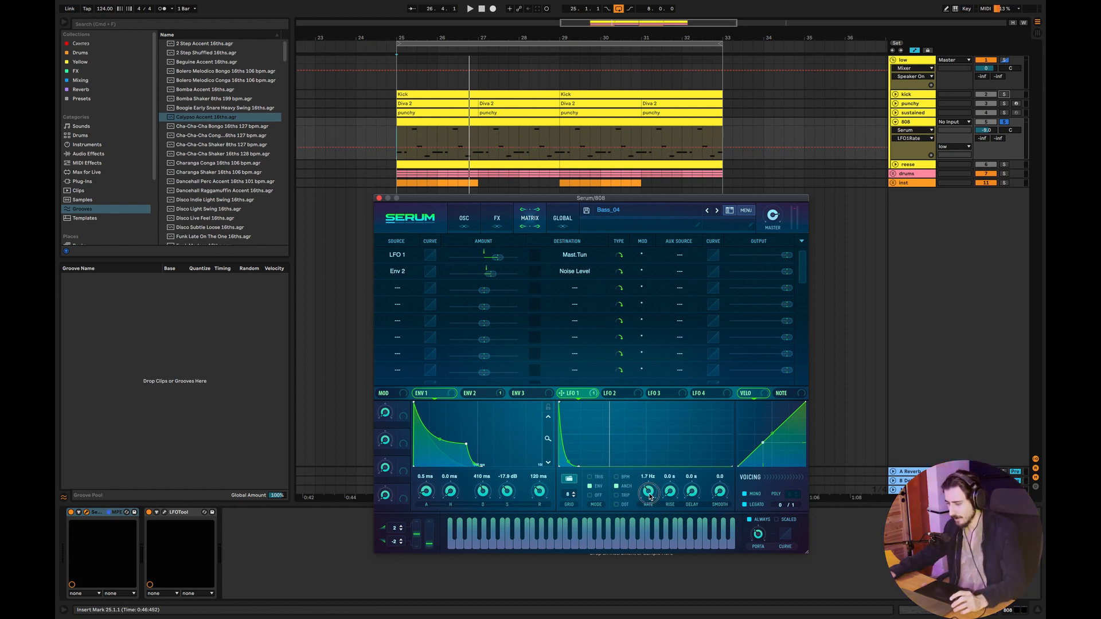
drag(656, 499, 651, 501)
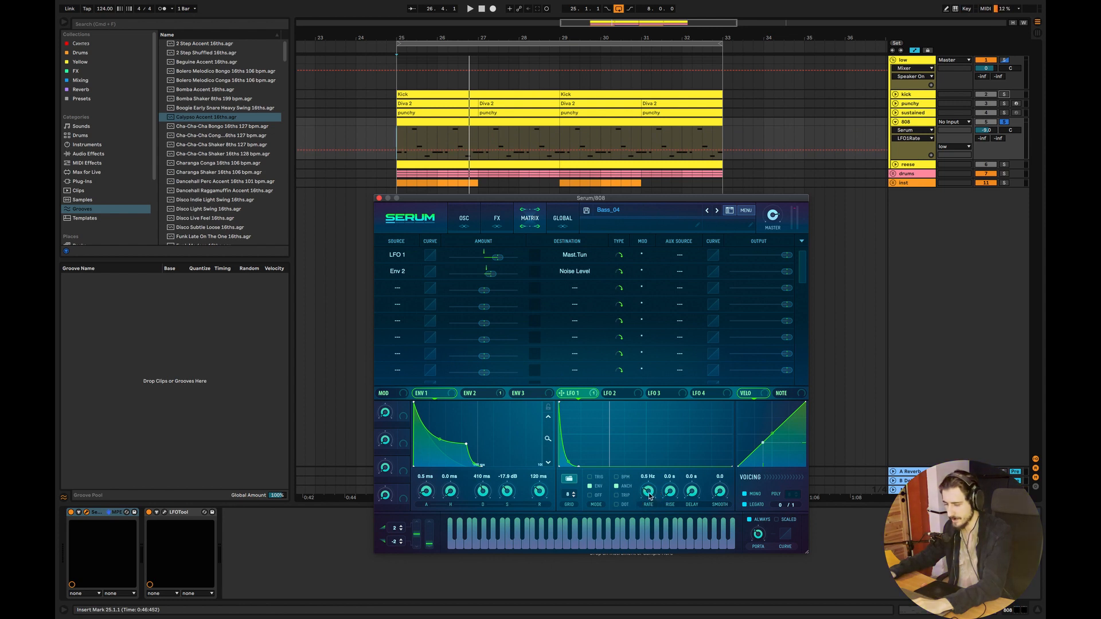
Audition the 808 bass from bar 25, set LFO 1's rate to 2.0 Hz and play the bass again.
key(space)
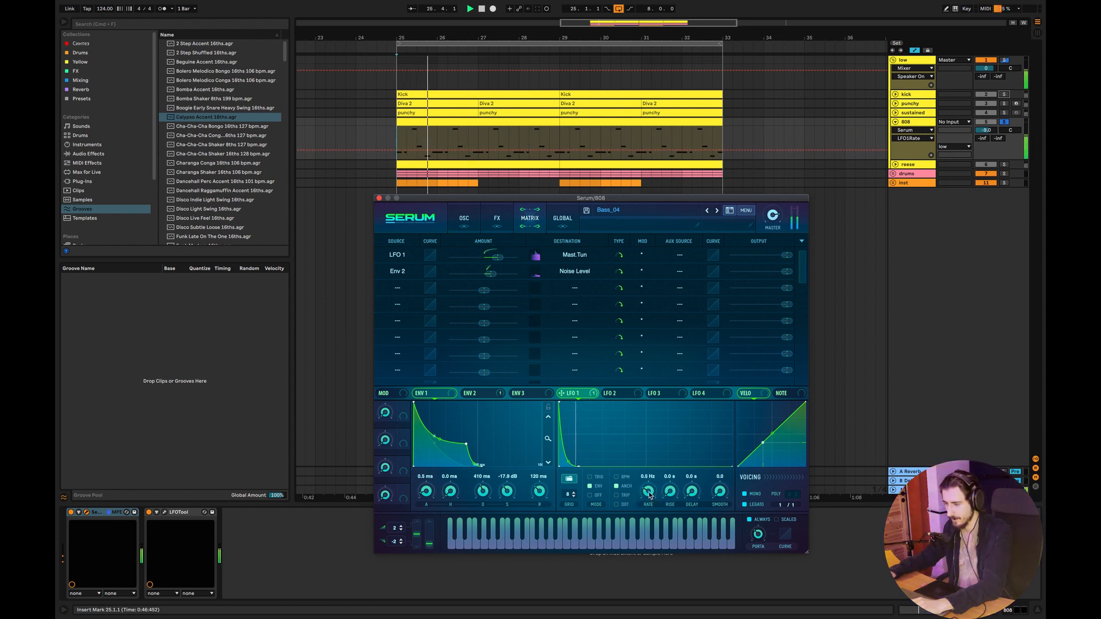
key(space)
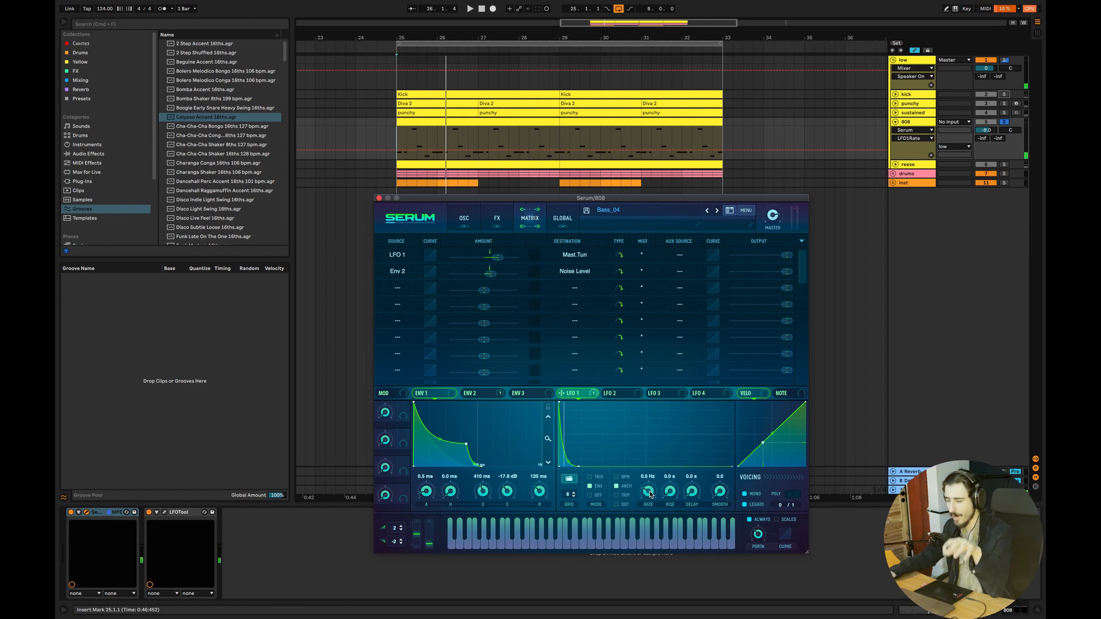
mouse_move(653, 498)
mouse_down()
mouse_move(659, 474)
mouse_move(659, 491)
mouse_up()
key(space)
Bypass Serum's MG Low 12 filter, audition the 808 bass without it and switch the filter back on.
click(496, 218)
key(space)
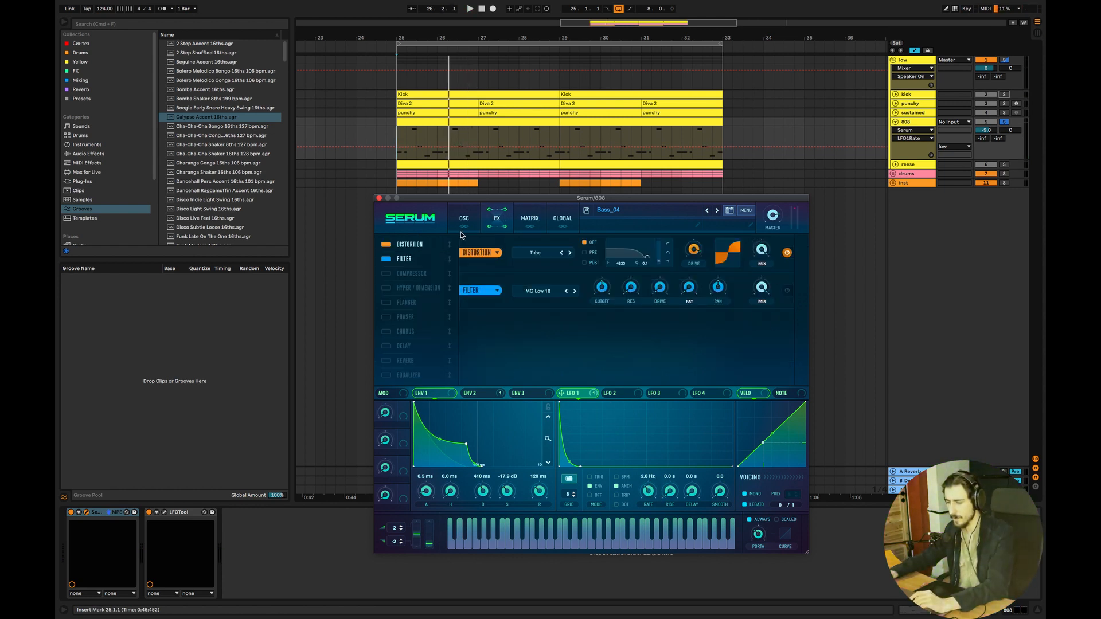
click(462, 229)
click(719, 244)
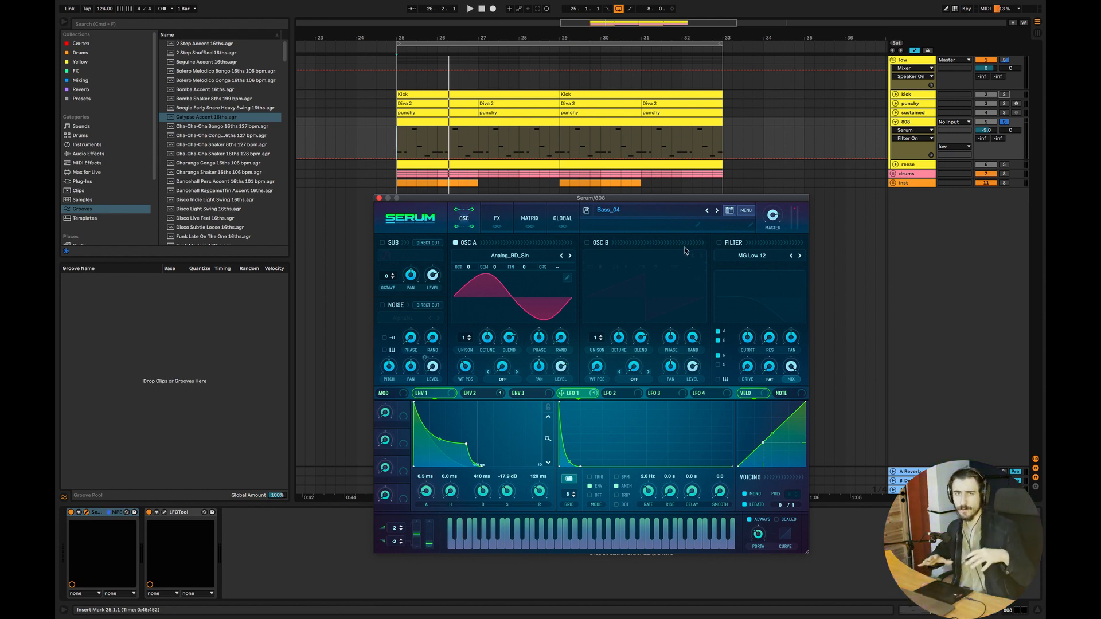
key(space)
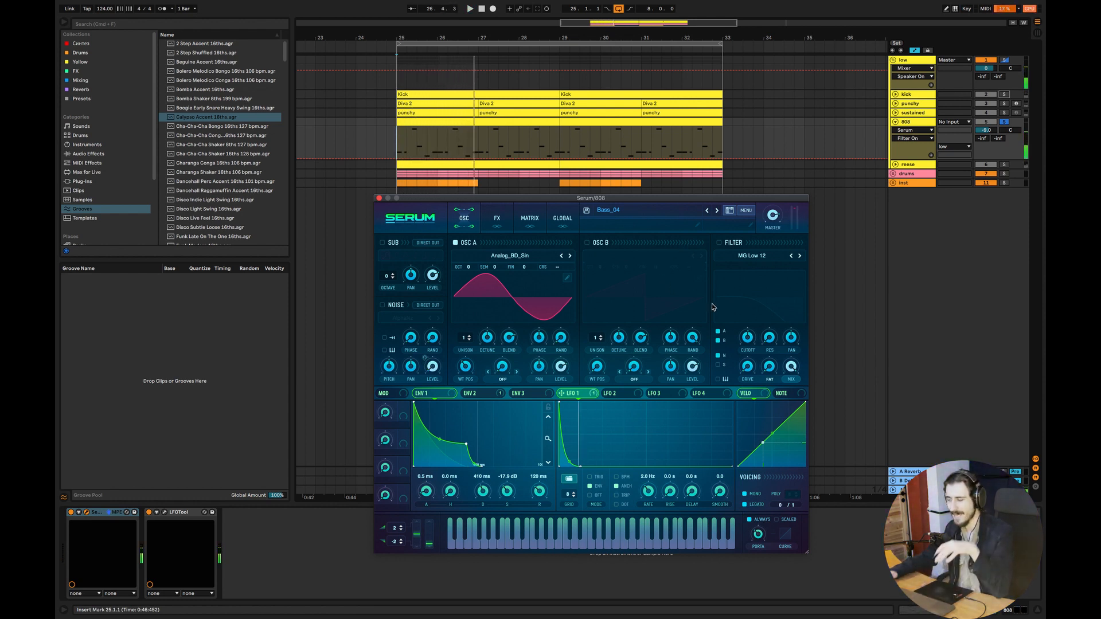
click(769, 338)
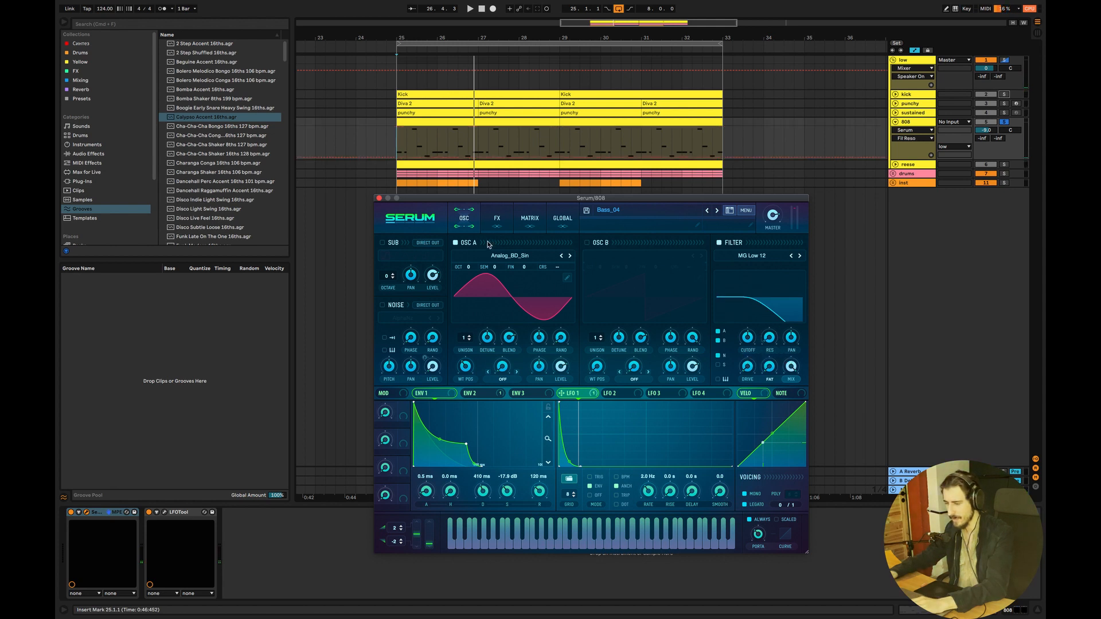
Compare the 808 bass with the Tube distortion bypassed and active, and enable the MG Low 18 filter effect.
click(497, 219)
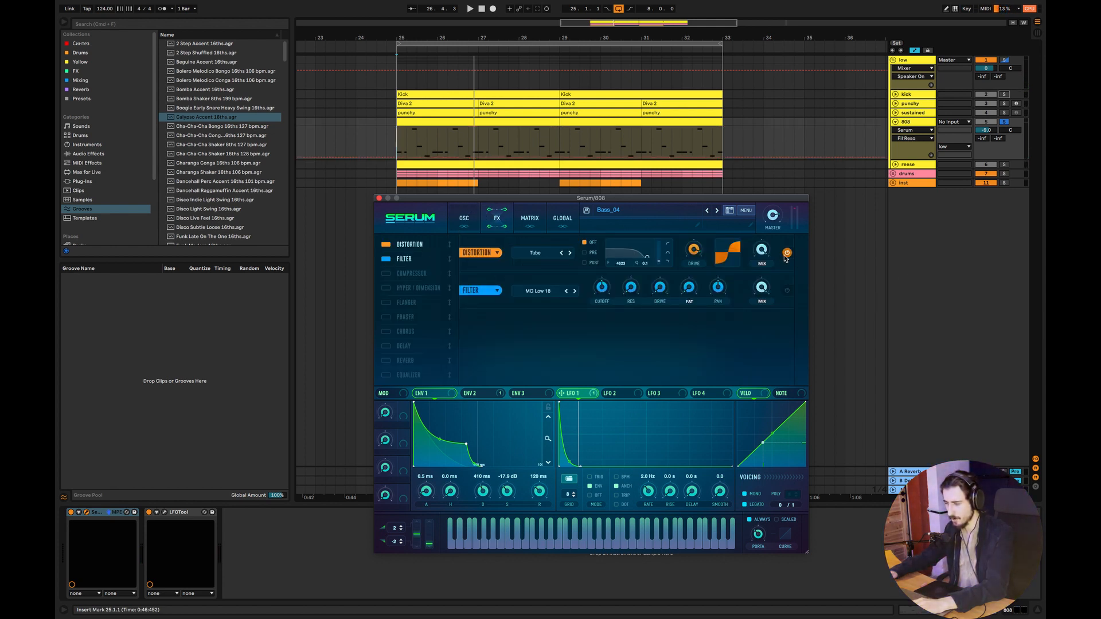
key(space)
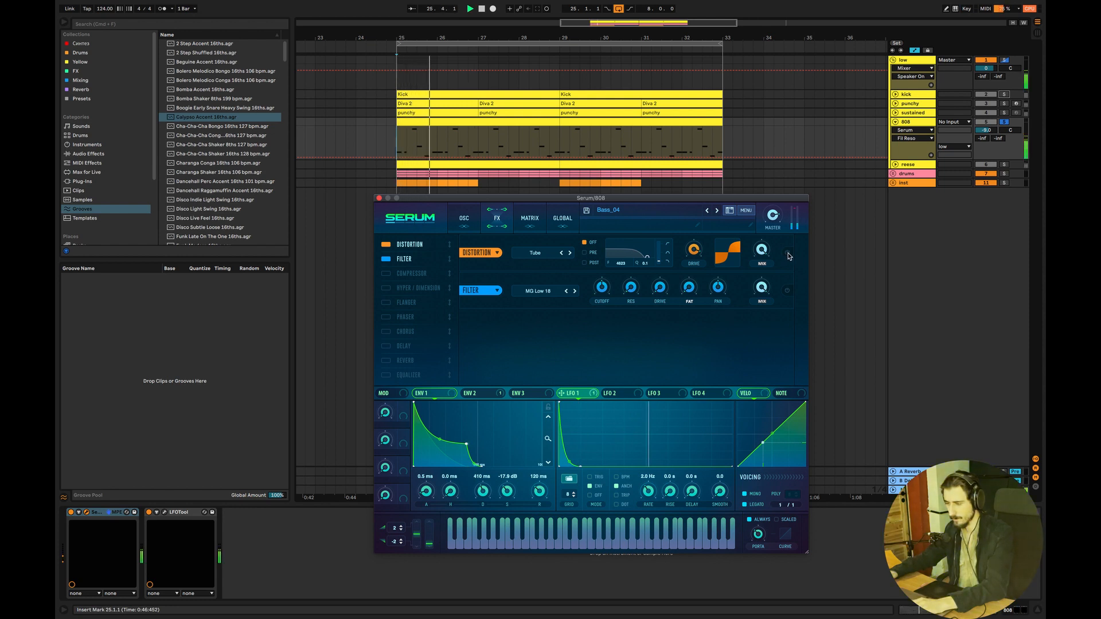
click(787, 290)
key(space)
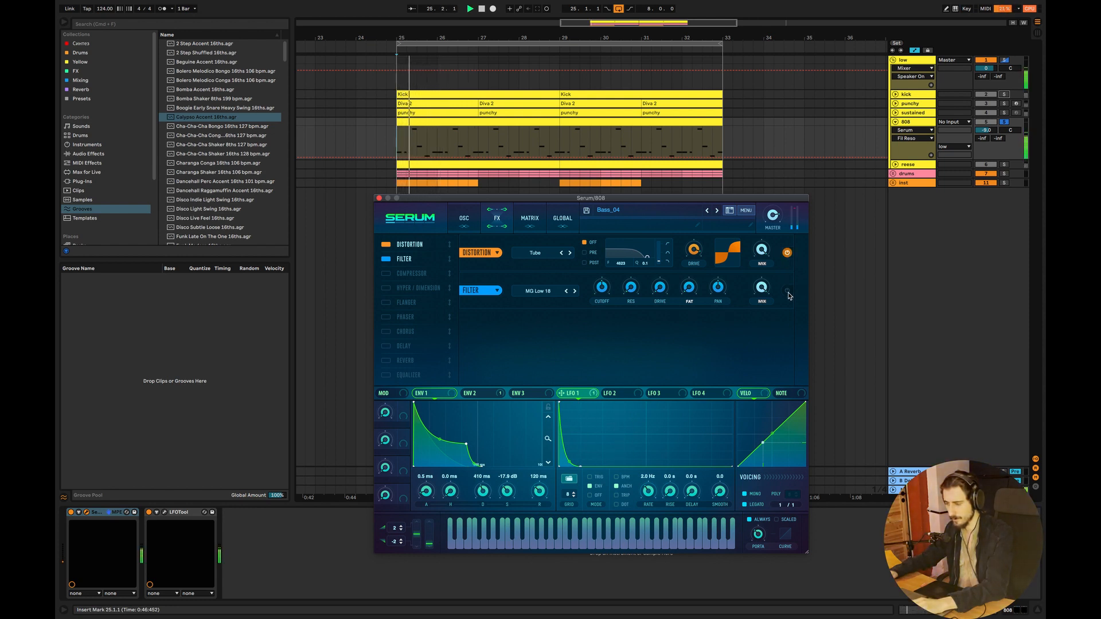
click(788, 253)
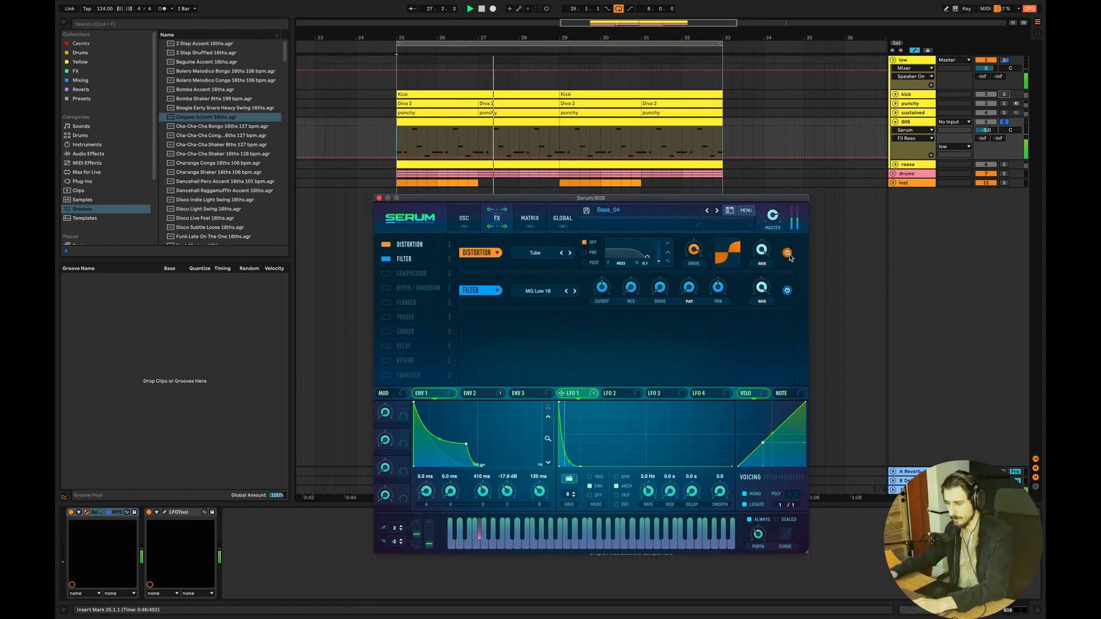
key(space)
click(788, 253)
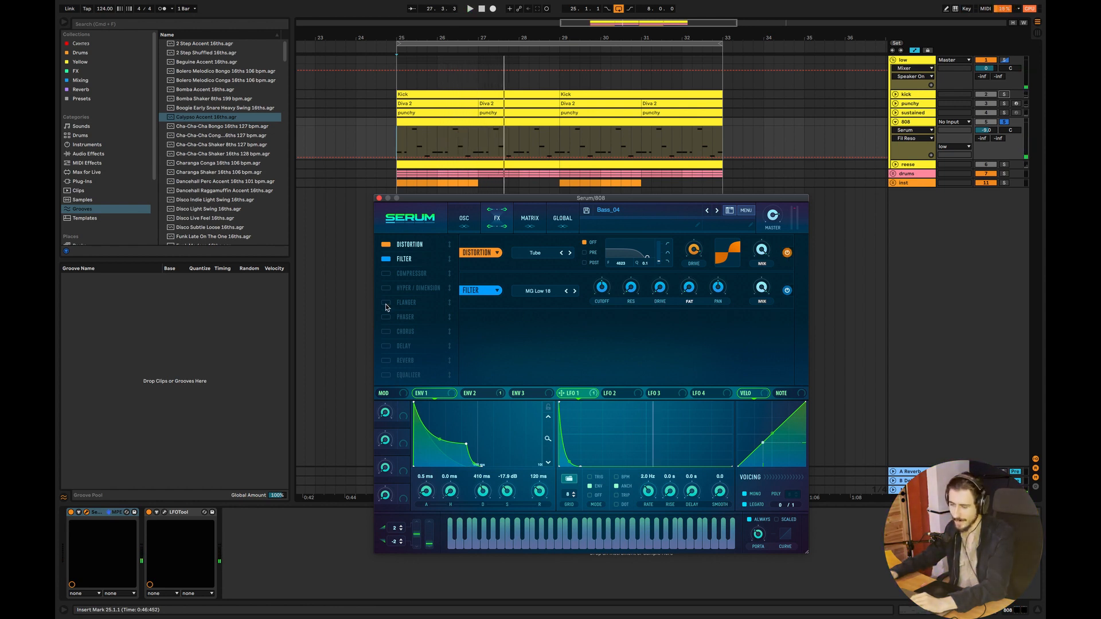
Add Serum's Compressor effect, audition the bass with Multiband on and off, and leave the compressor bypassed.
click(387, 274)
click(669, 339)
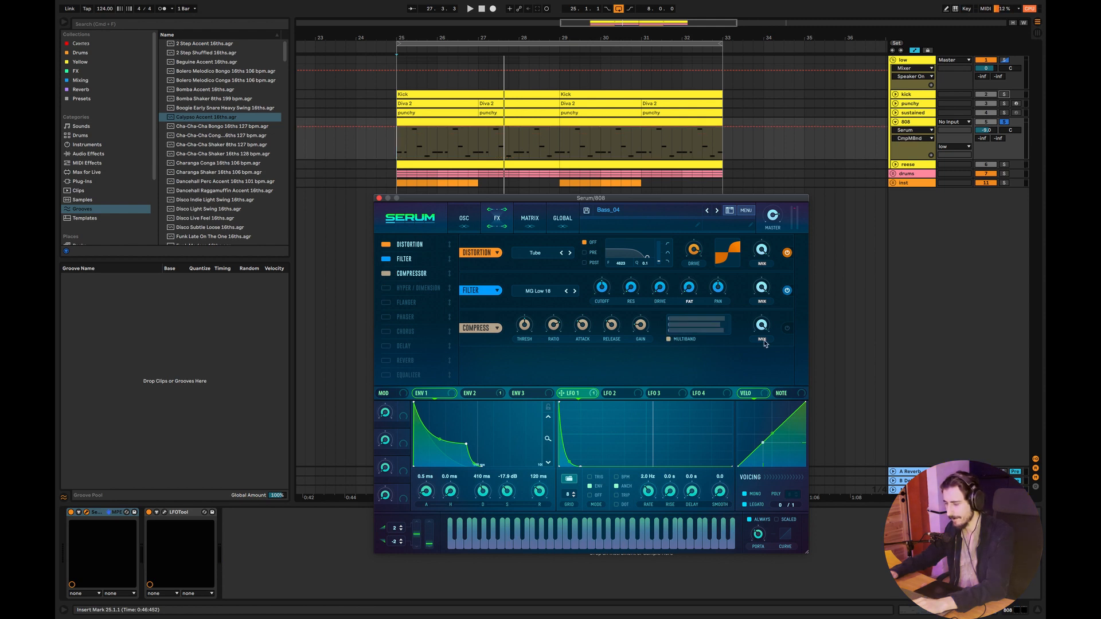
key(space)
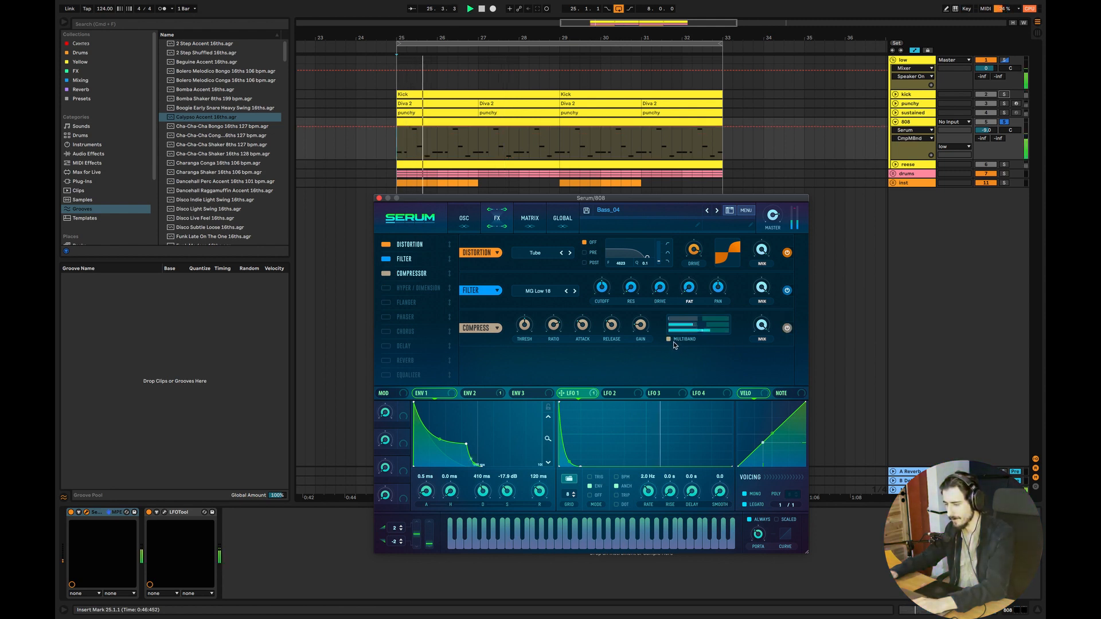
click(669, 339)
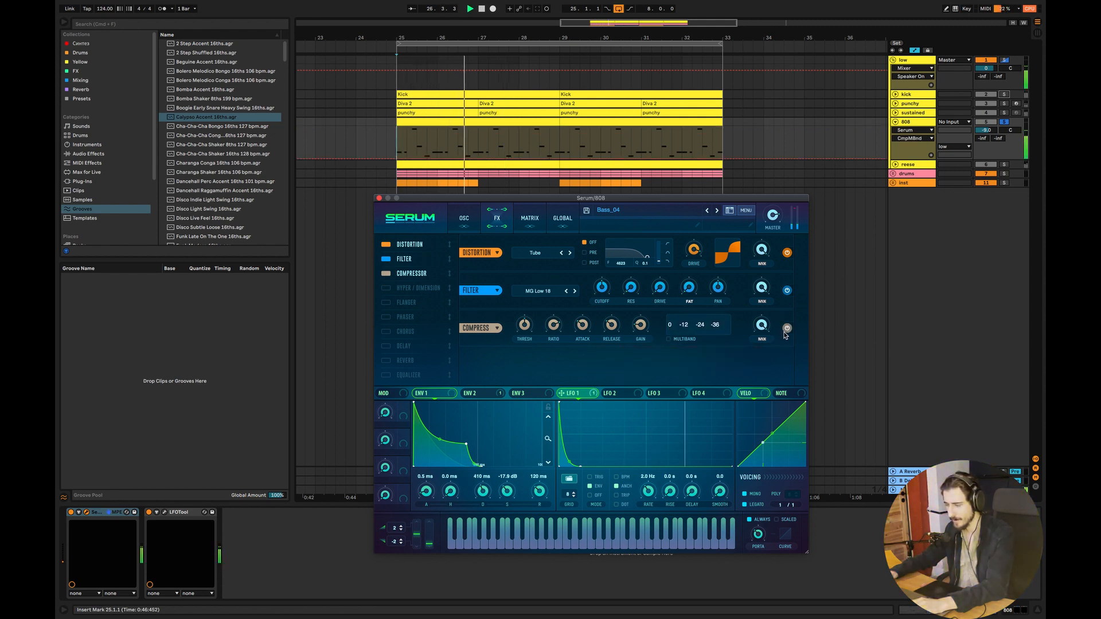
key(space)
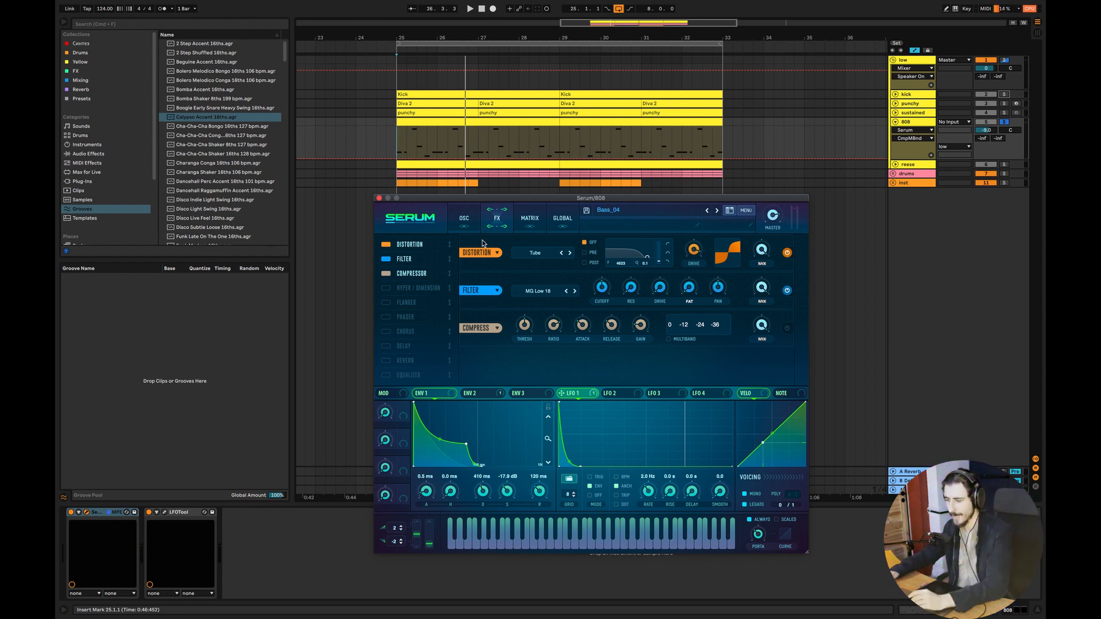
Return Serum to its oscillator page, switch to the drawing app to review the "808 Bass" sketch and go back to Ableton Live.
click(460, 219)
key(super+Tab)
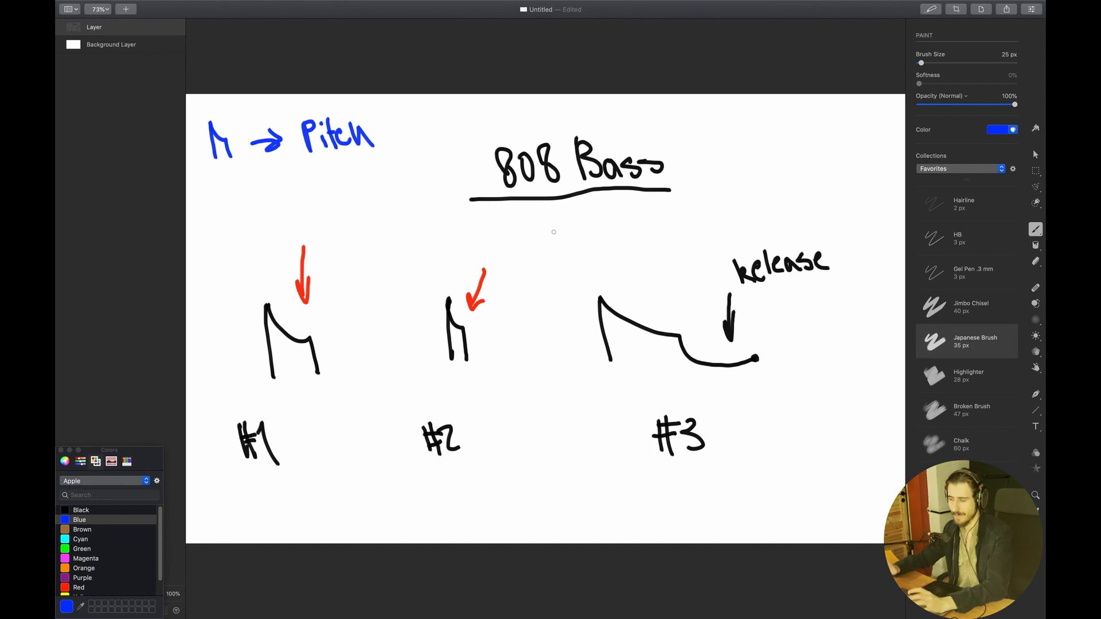
key(super+Tab)
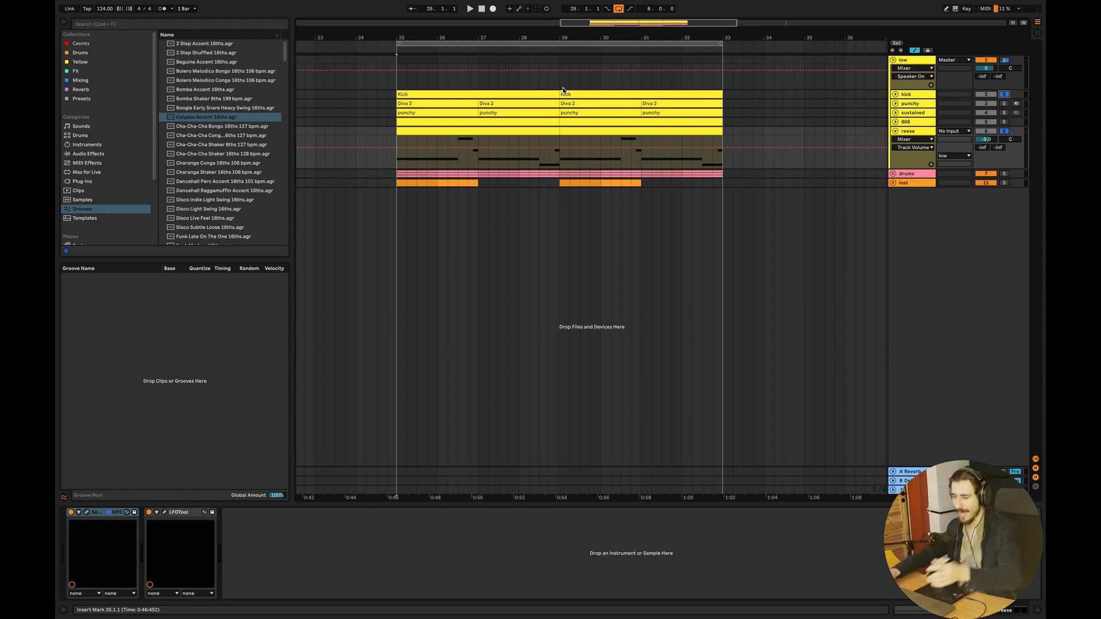
Audition the reese bass and examine the note pattern of its MIDI clip starting at bar 25.
key(space)
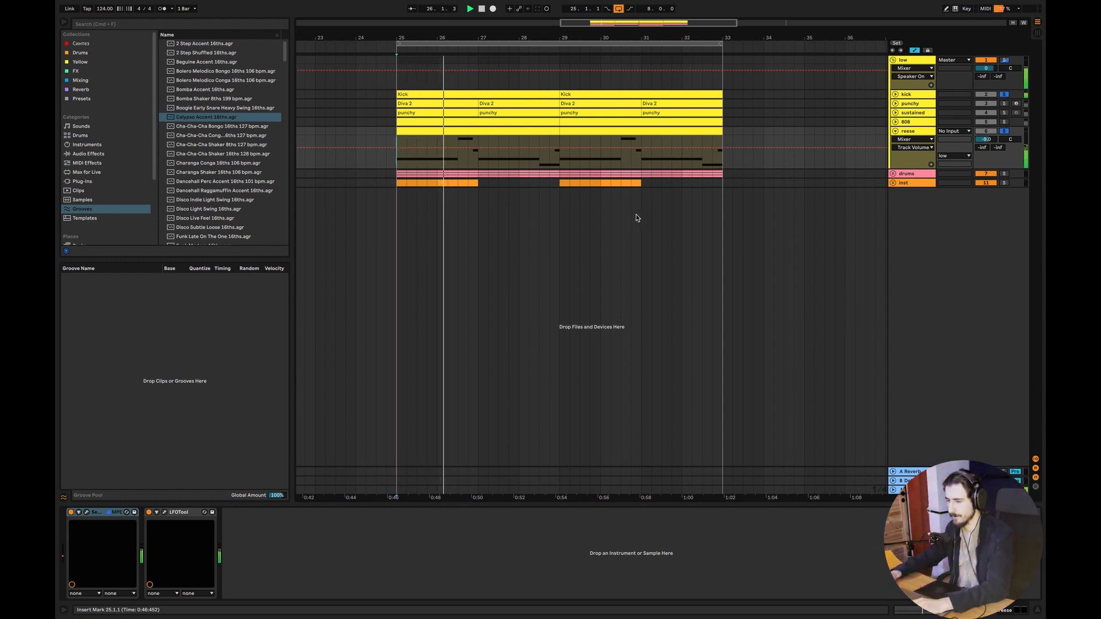
double_click(538, 133)
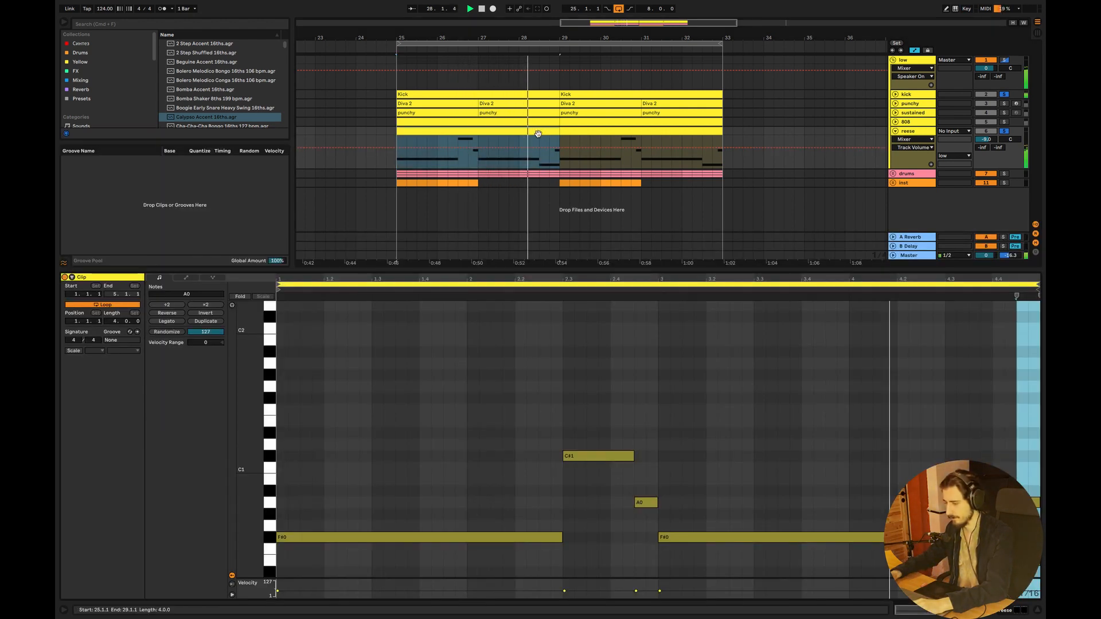
click(1038, 610)
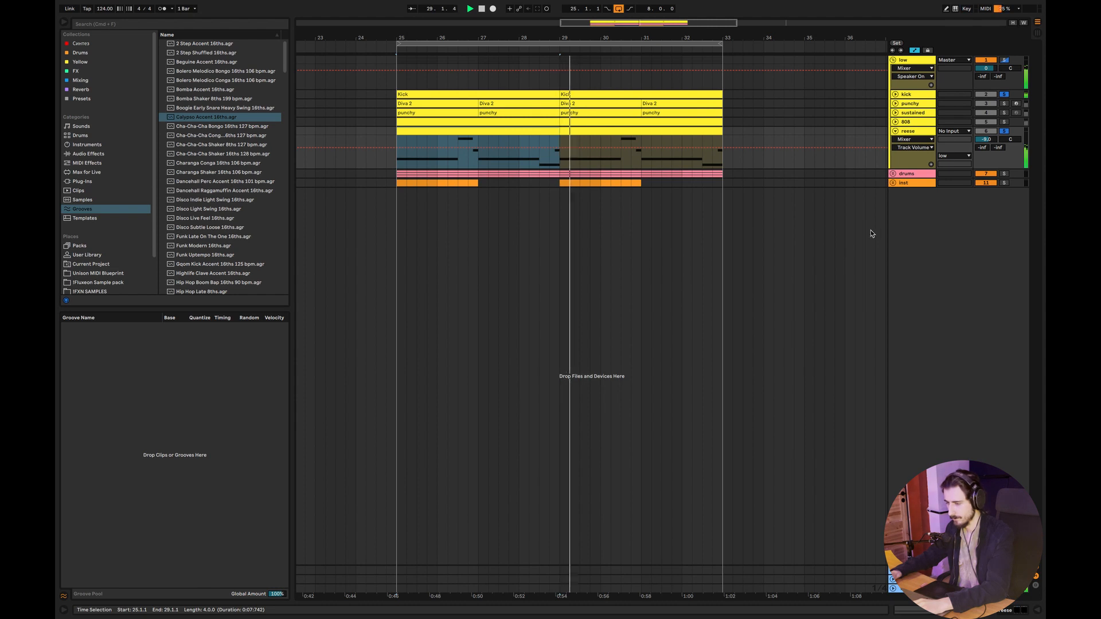
Open Serum on the reese track and point out Oscillator A's unison voice count.
double_click(908, 131)
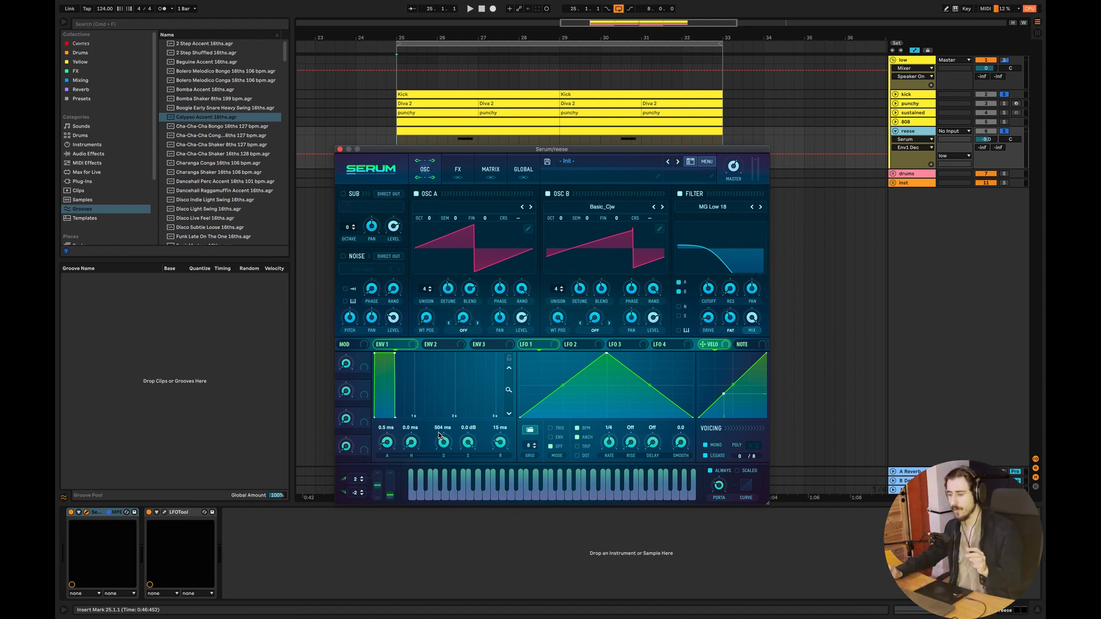
click(427, 290)
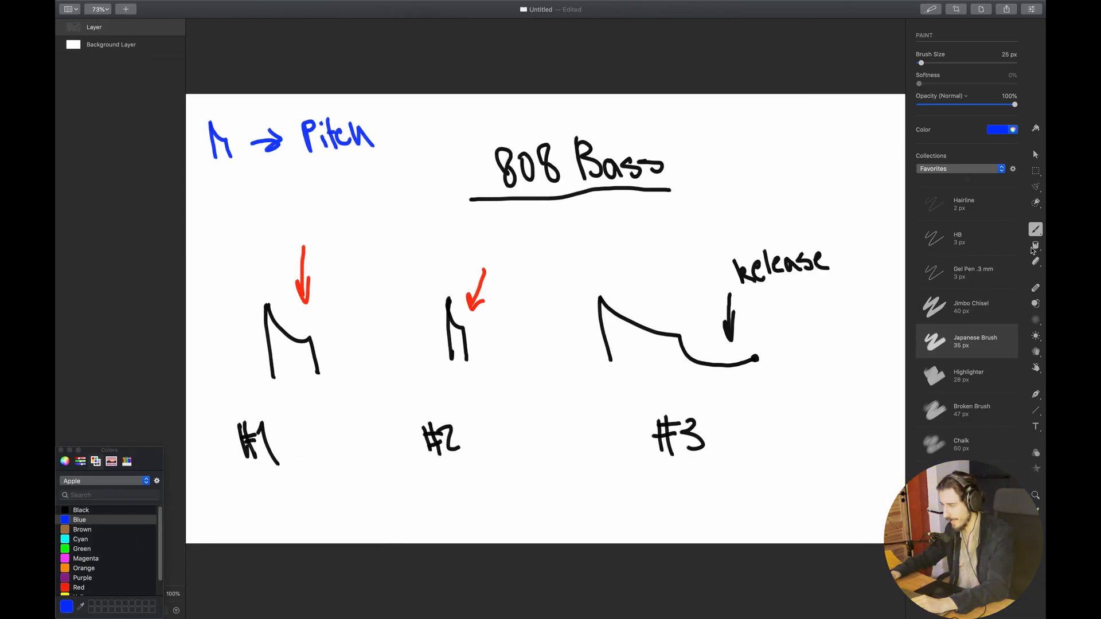
Erase the entire "808 Bass" sketch from the canvas.
click(1036, 262)
mouse_move(367, 135)
mouse_down()
mouse_move(244, 138)
mouse_move(624, 184)
mouse_move(565, 182)
mouse_move(455, 363)
mouse_move(428, 445)
mouse_move(377, 386)
mouse_move(704, 442)
mouse_move(578, 351)
mouse_move(721, 251)
mouse_move(846, 268)
mouse_up()
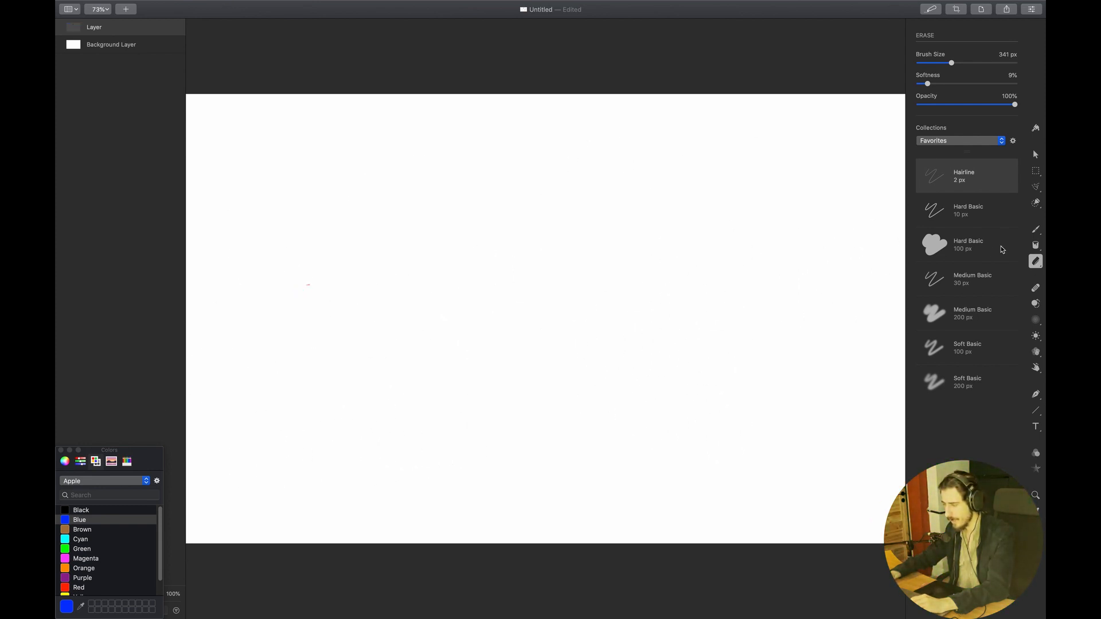
With a Black brush, draw a round-headed stem on the canvas's left half and label it "1 voice" with an arrow.
click(1036, 230)
click(119, 508)
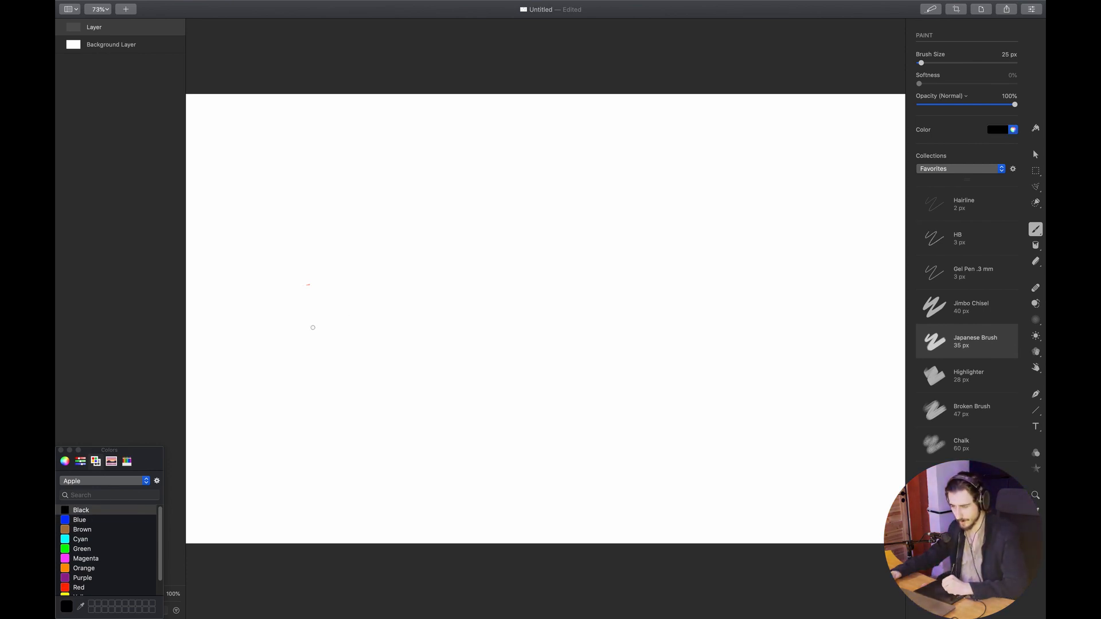
mouse_move(304, 324)
mouse_down()
mouse_move(312, 393)
mouse_move(303, 325)
mouse_up()
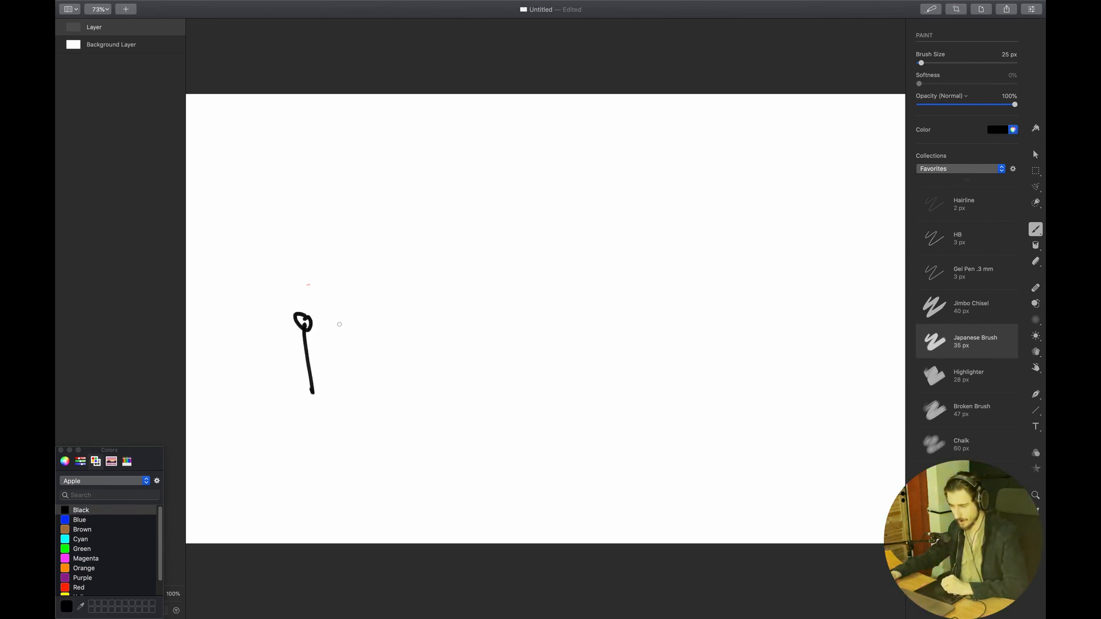
drag(330, 248, 323, 282)
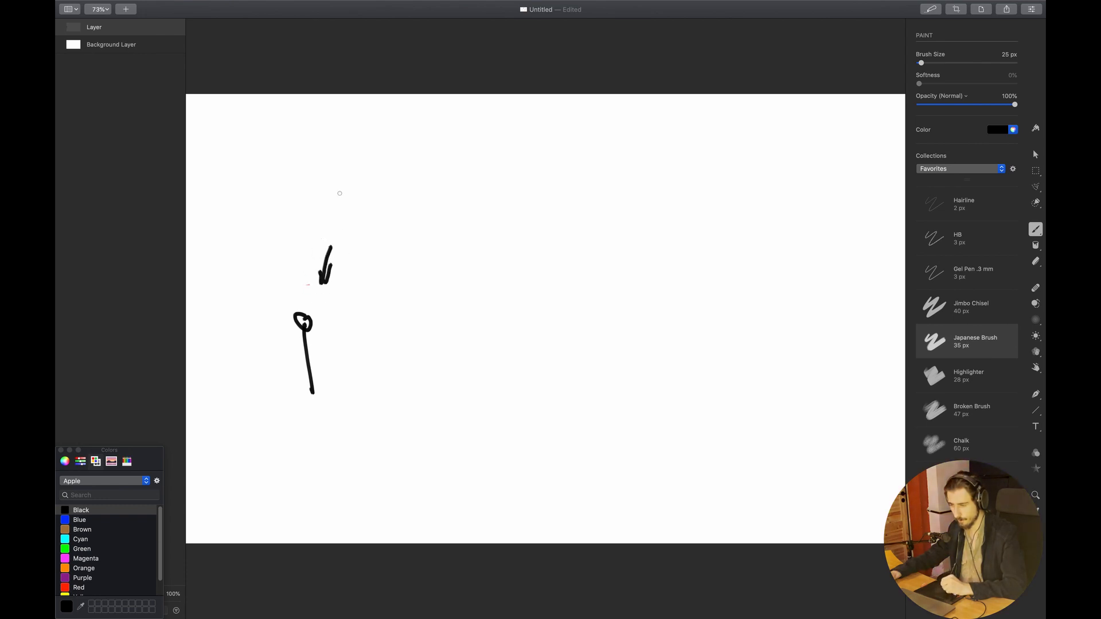
mouse_move(327, 213)
mouse_down()
mouse_move(343, 220)
mouse_move(376, 195)
mouse_up()
drag(382, 191, 386, 204)
click(373, 177)
click(388, 187)
drag(403, 187, 414, 201)
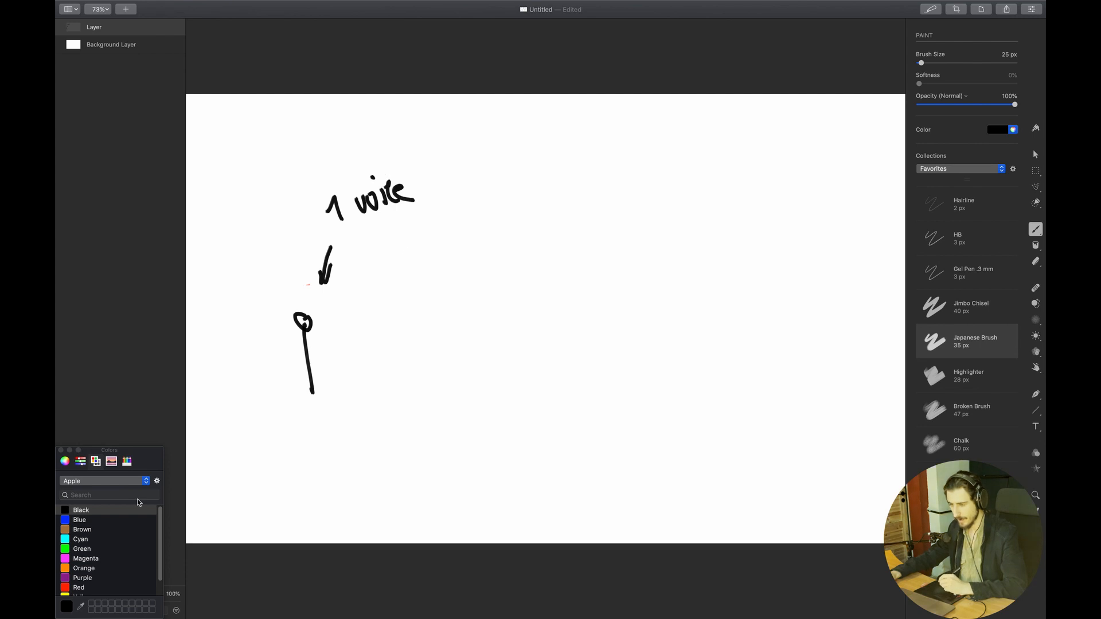
With a Red brush, draw a row of five round-headed stems on the canvas's right half, the middle one tallest.
click(79, 587)
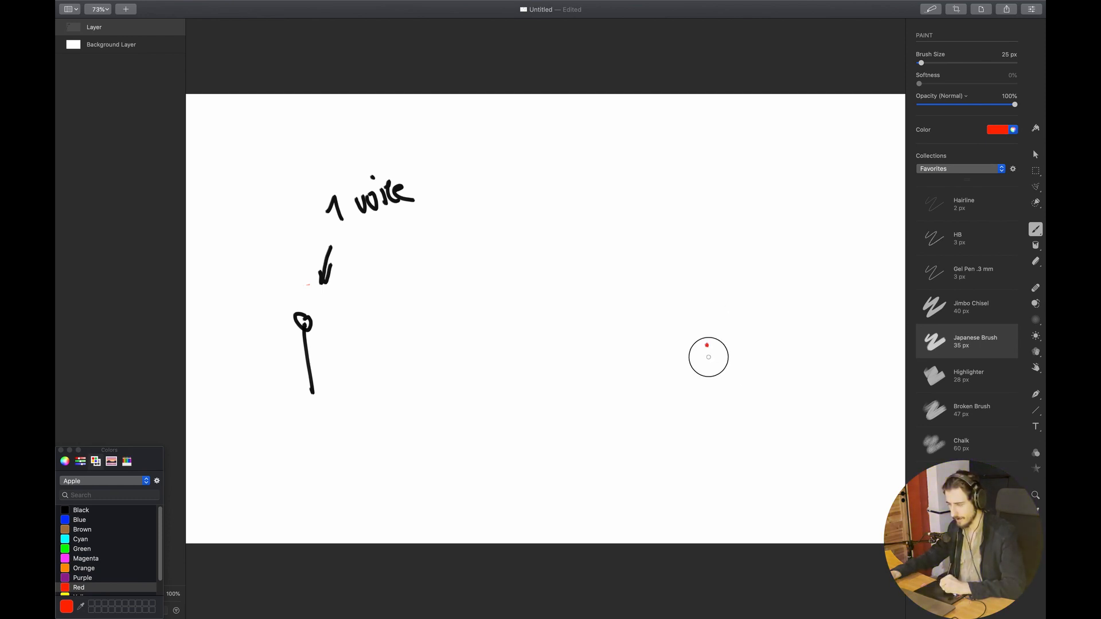
mouse_move(707, 343)
mouse_down()
mouse_move(713, 390)
mouse_move(705, 343)
mouse_up()
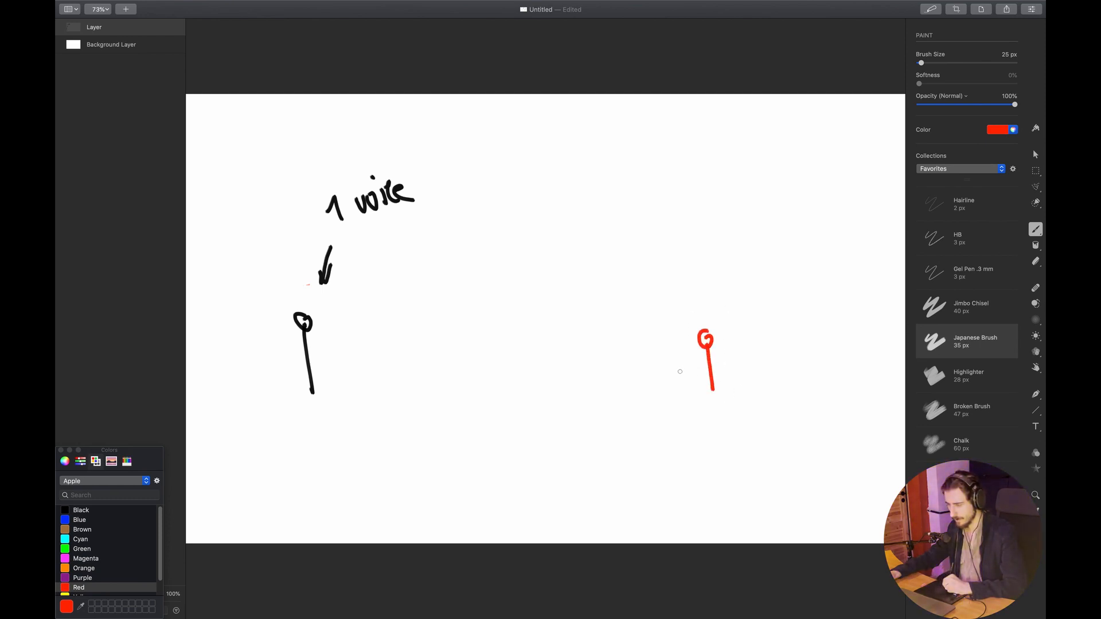
drag(675, 394, 672, 350)
drag(746, 387, 738, 348)
drag(774, 382, 768, 343)
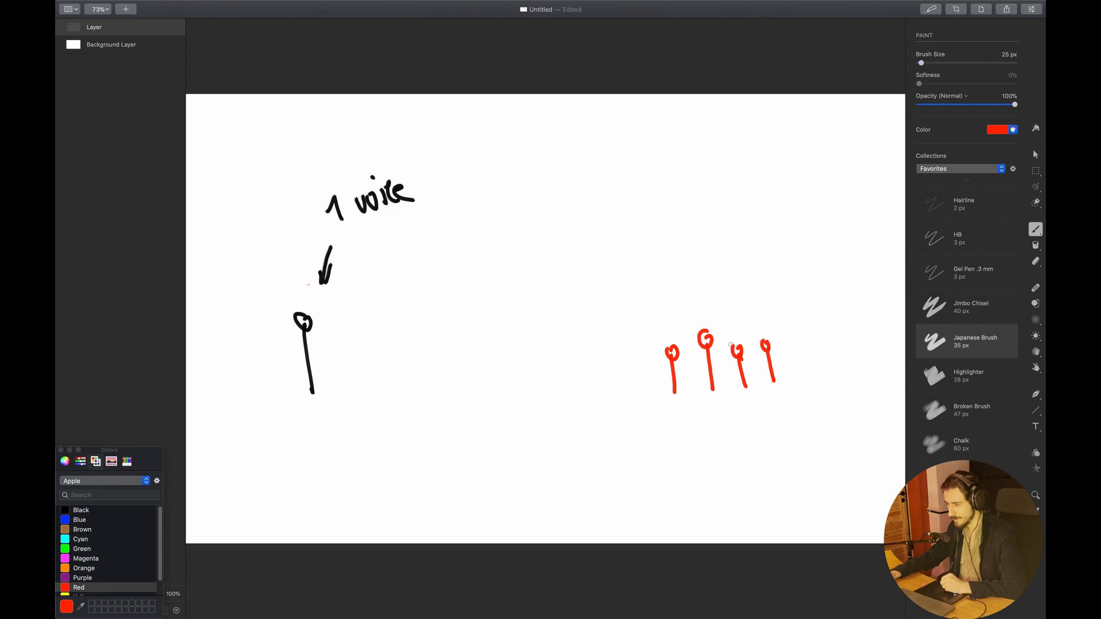
drag(645, 392, 638, 355)
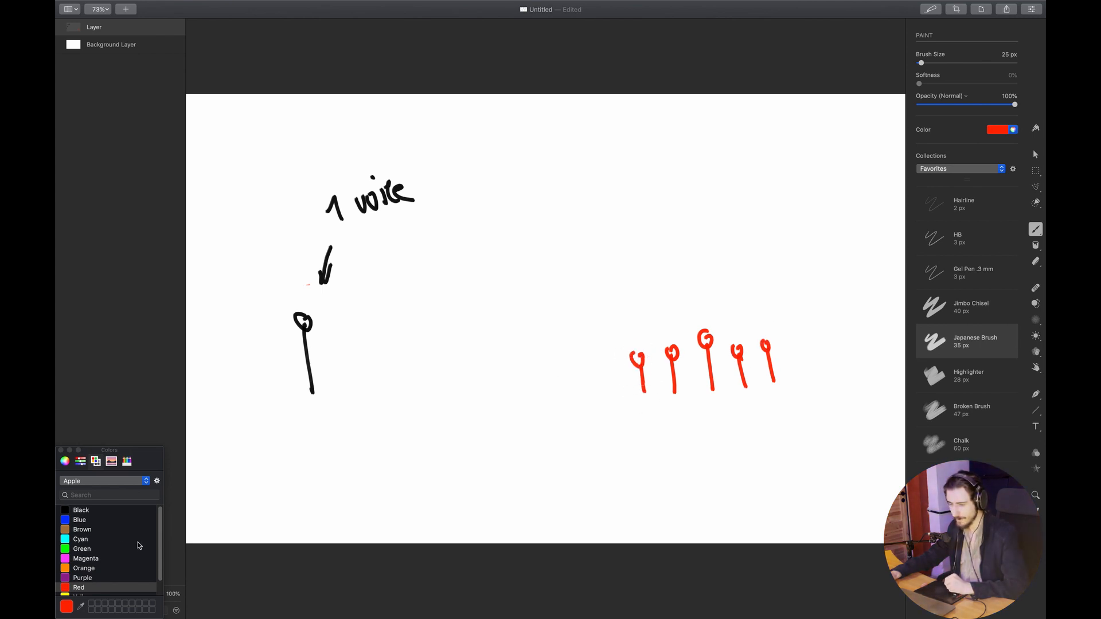
Mark the middle red stem "main" and the outermost stems with Black arrows, and add a Red stroke below the row.
click(81, 510)
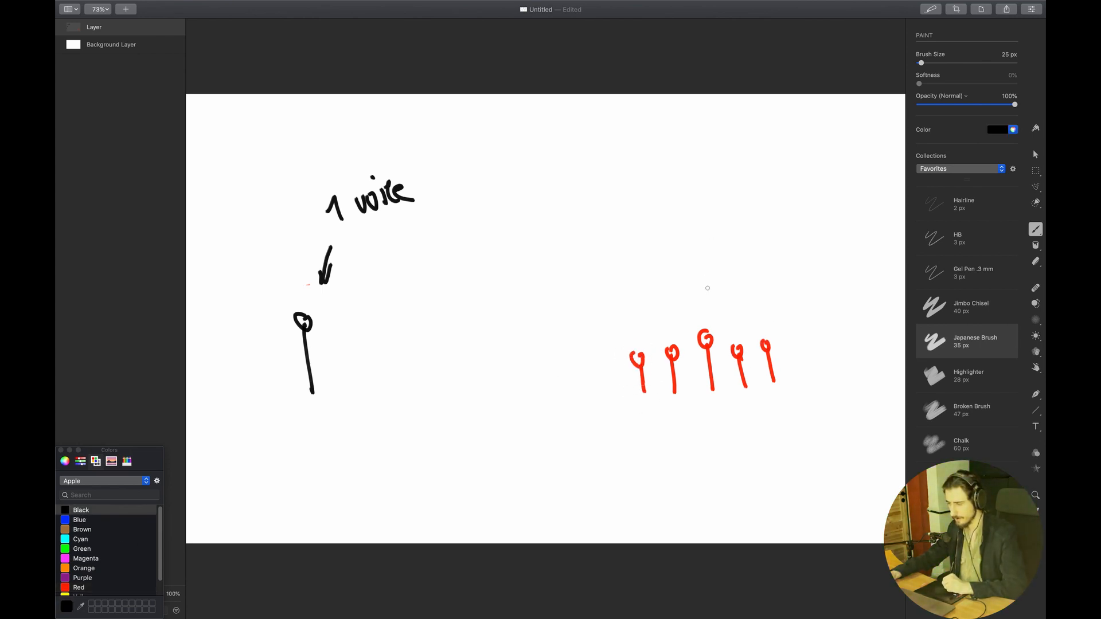
drag(709, 279, 705, 303)
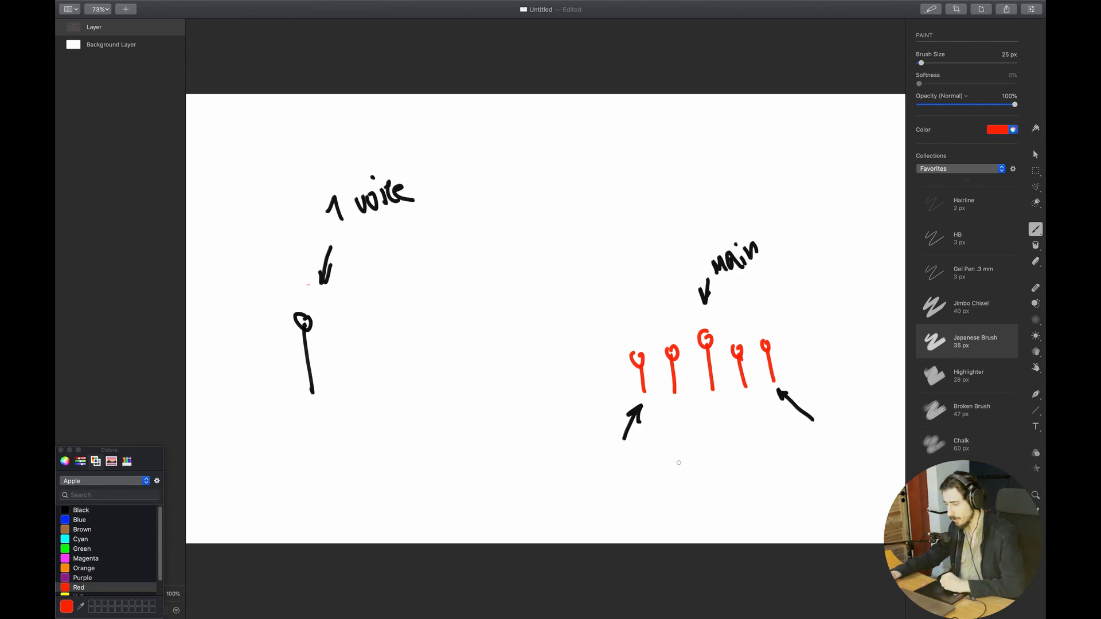
drag(745, 469, 594, 477)
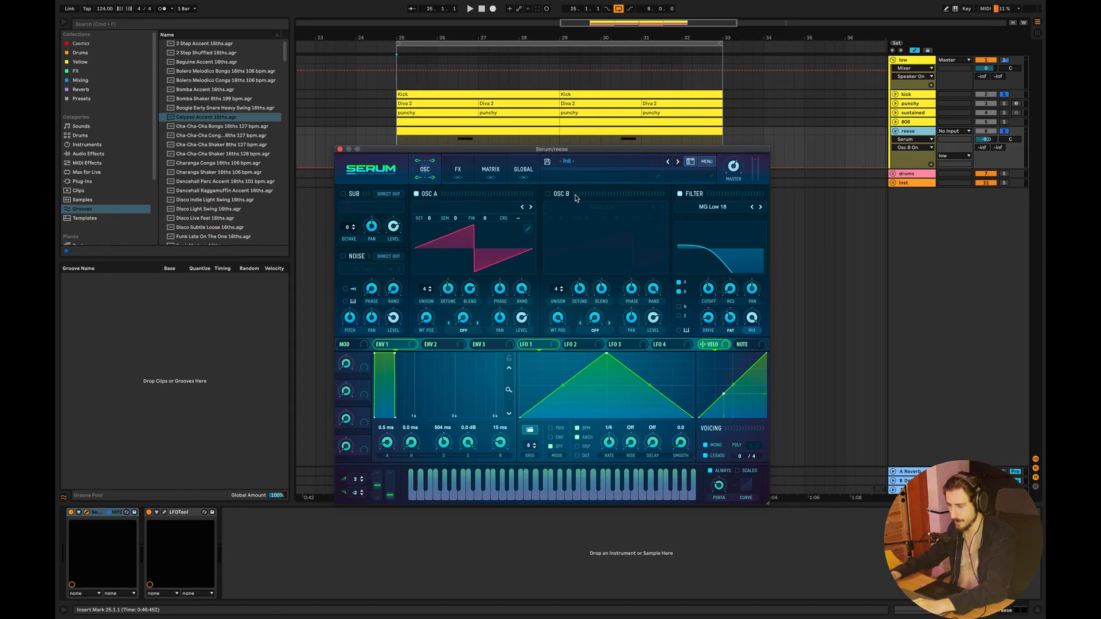
Play the reese loop and adjust the detune of oscillator A's 4 unison voices while listening.
click(423, 290)
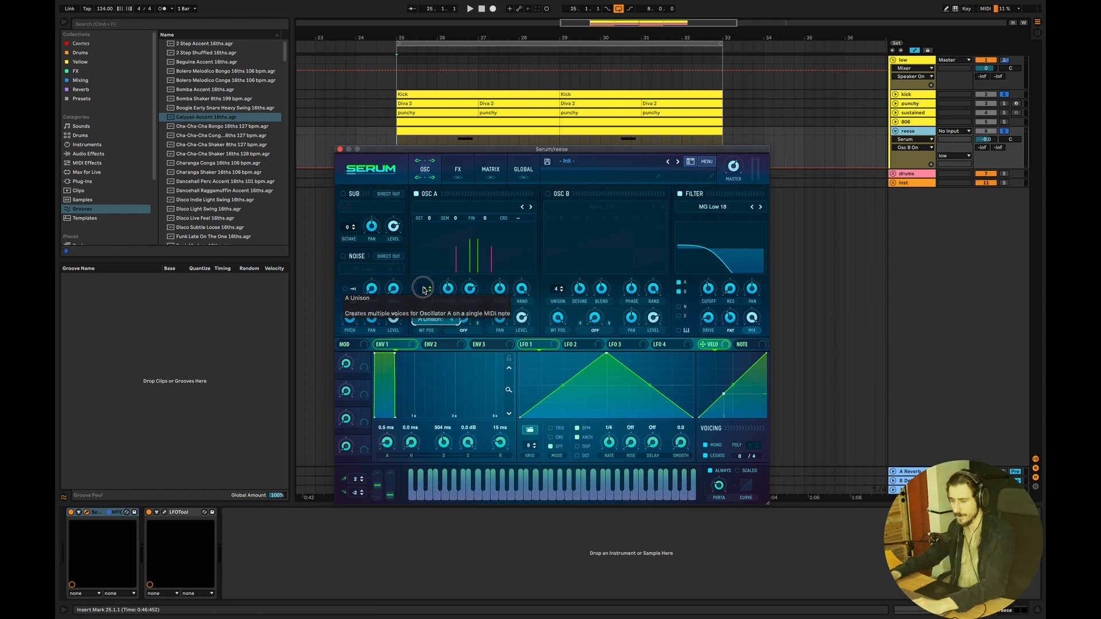
key(space)
mouse_move(449, 289)
mouse_down()
mouse_move(457, 335)
mouse_move(461, 305)
mouse_up()
key(space)
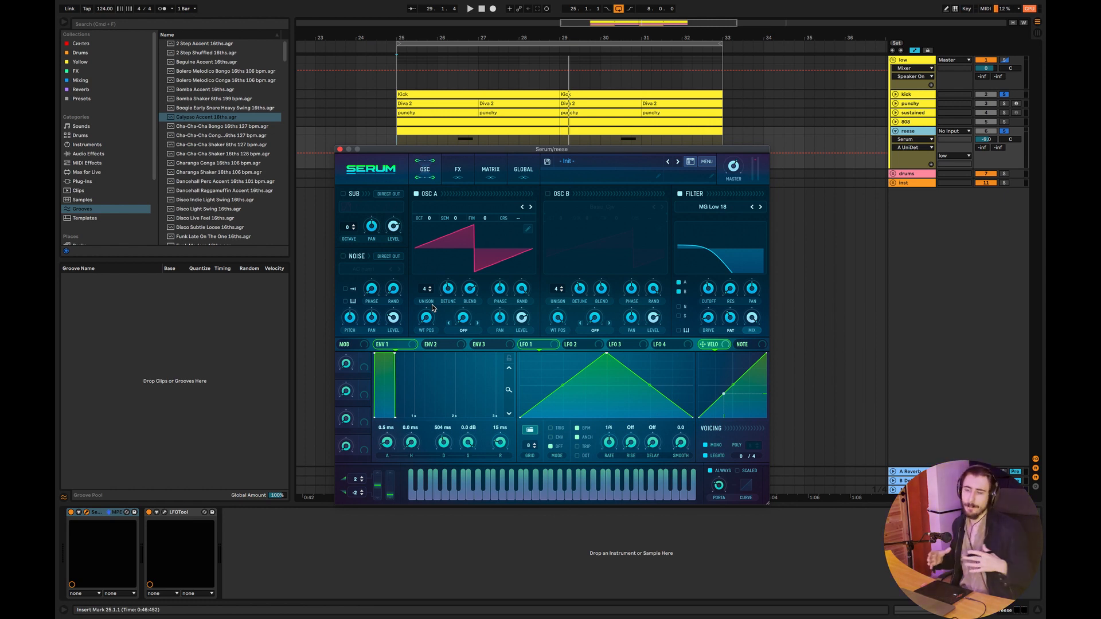
Turn on oscillator B in the reese patch and set its unison to 7 voices.
click(548, 194)
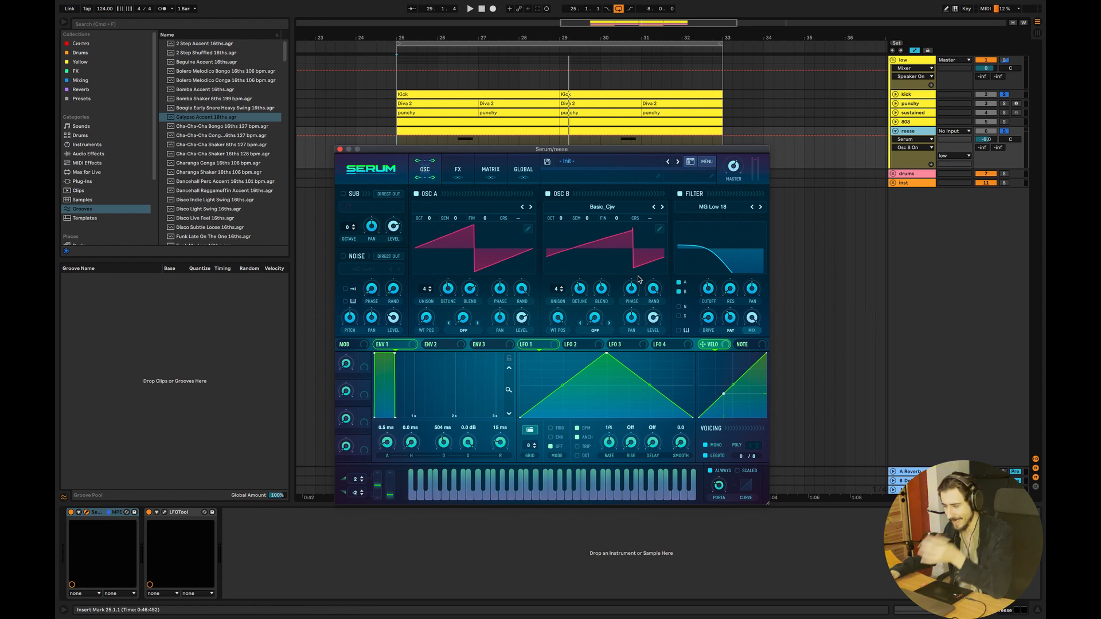
drag(560, 290, 609, 290)
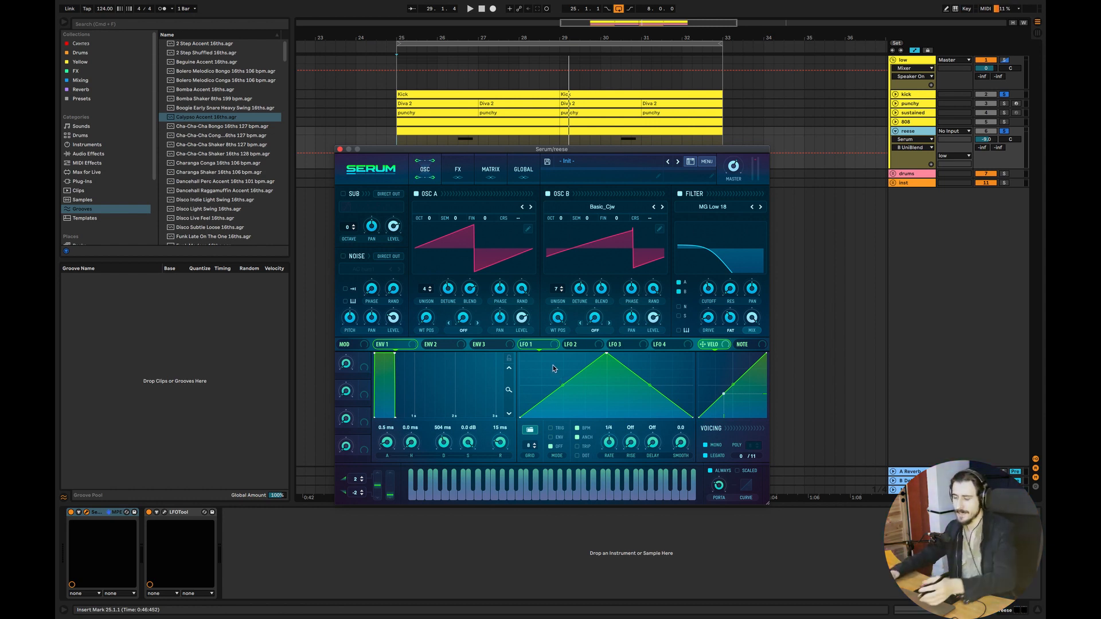
drag(452, 295, 452, 295)
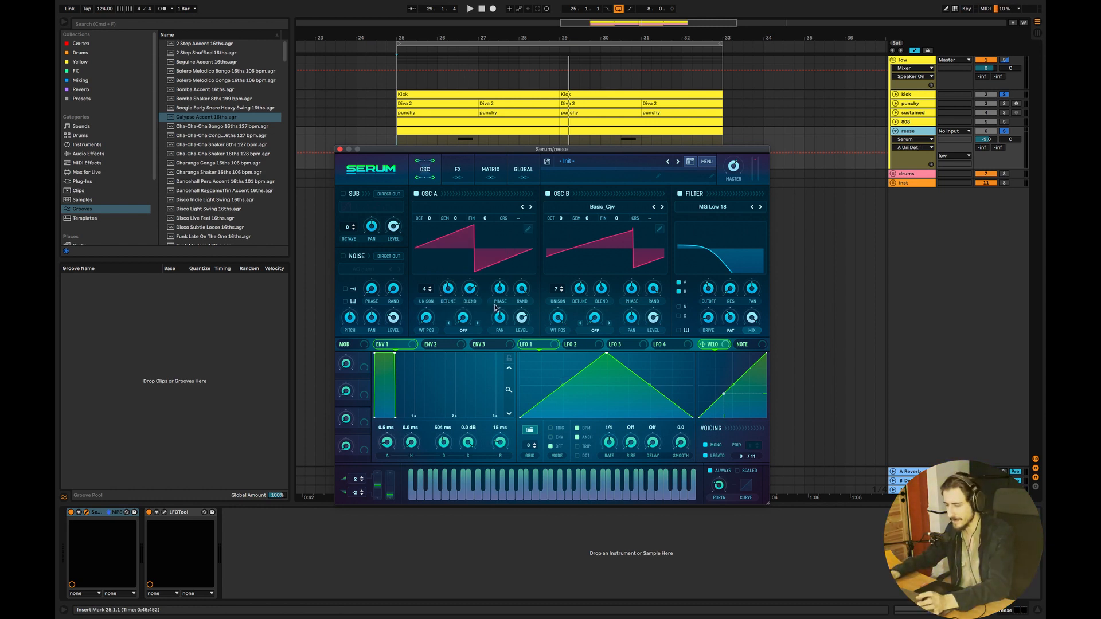
Switch to the Pixelmator Pro sketch, draw a Blue arrow towards the red stems and circle "1 voice" in Blue, returning to Ableton Live.
key(super+Tab)
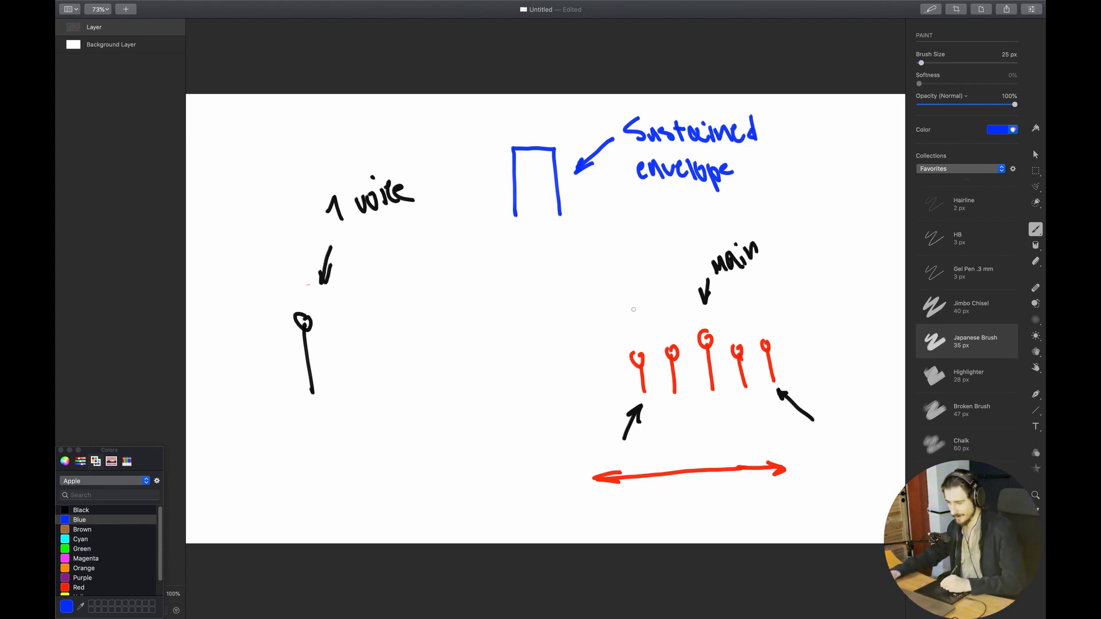
drag(627, 274, 662, 324)
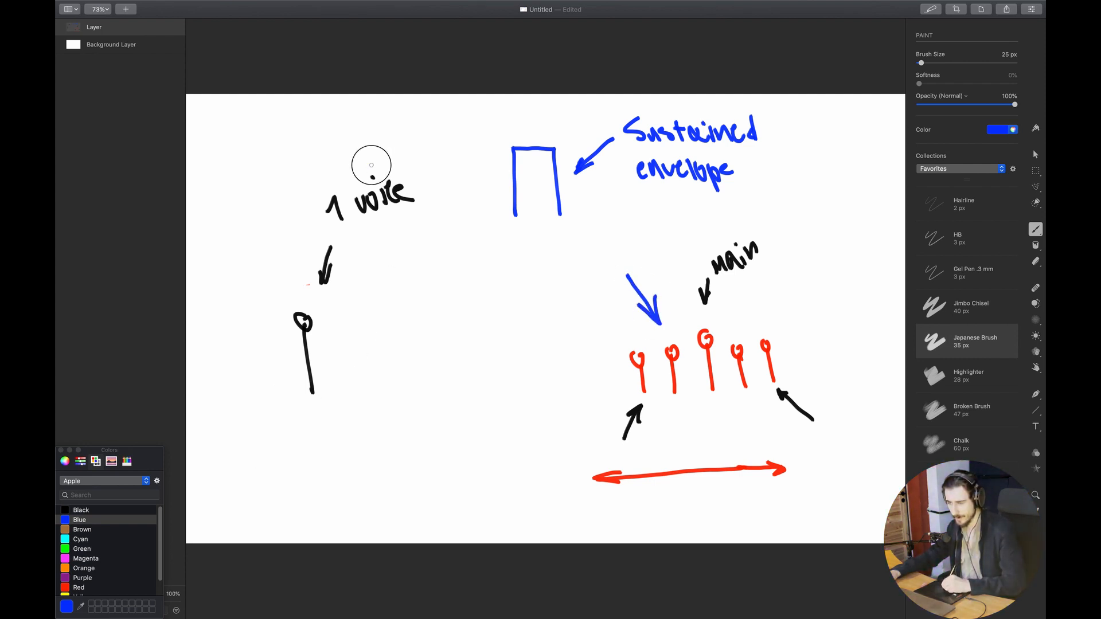
mouse_move(370, 164)
mouse_down()
mouse_move(298, 181)
mouse_move(344, 152)
mouse_up()
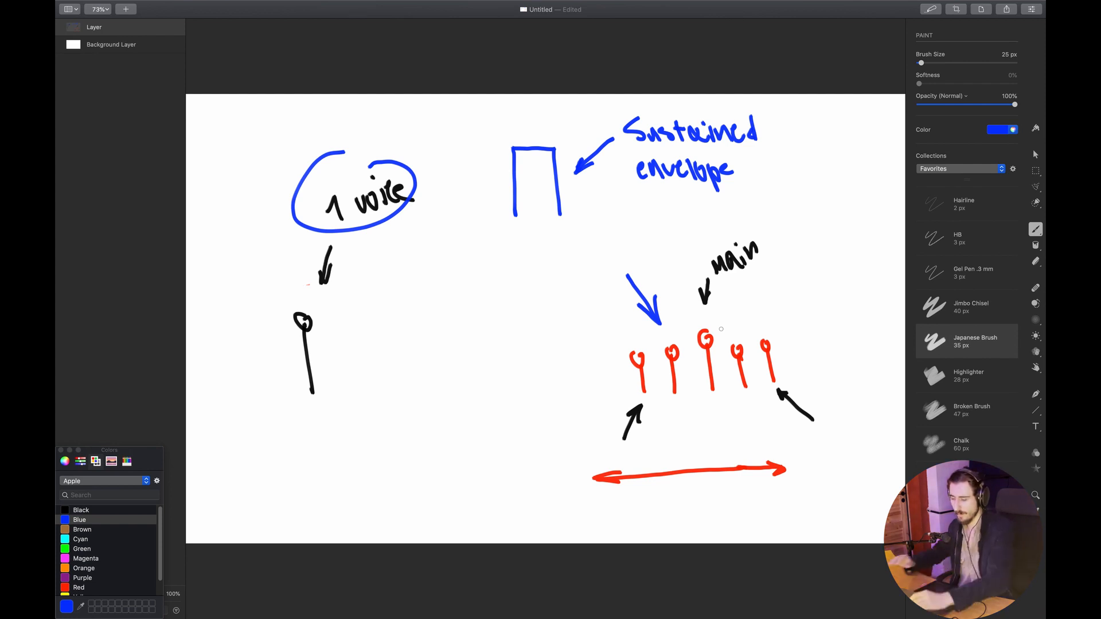
key(super+Tab)
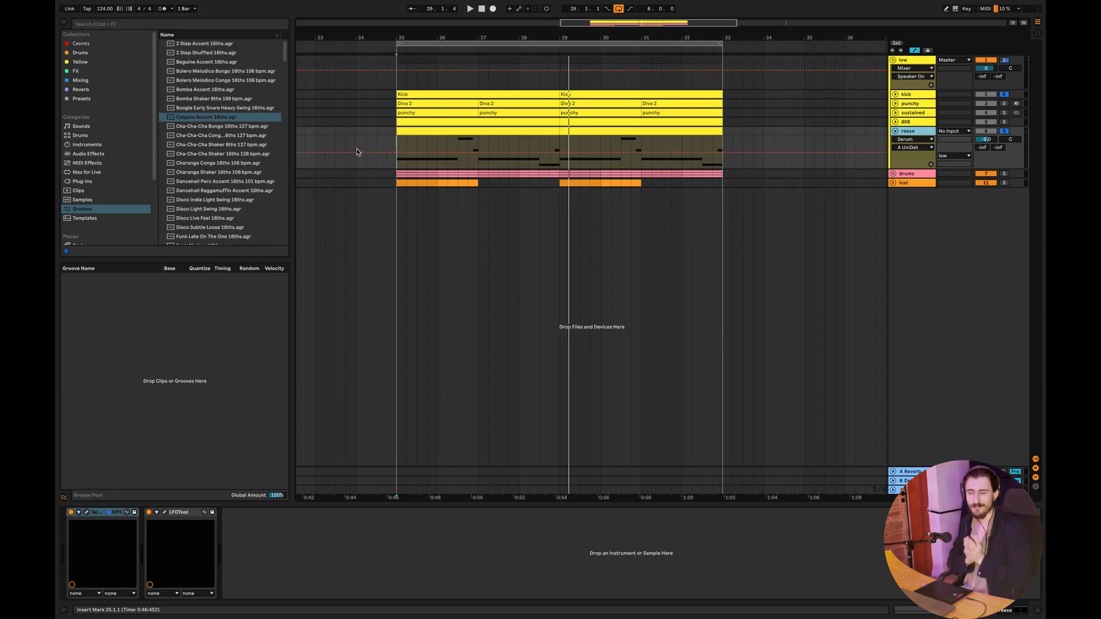